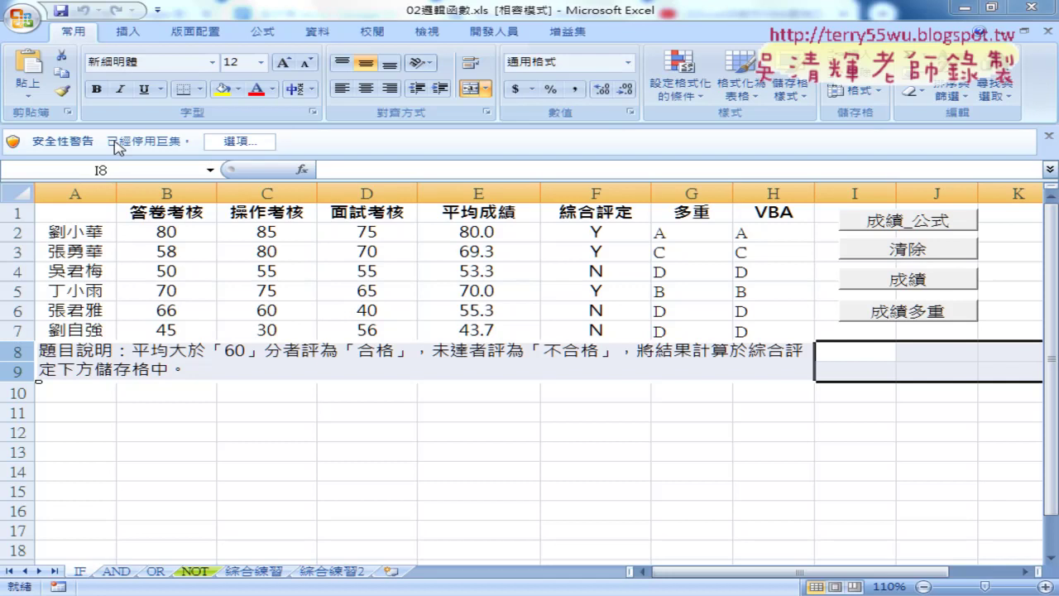
- Turn on macros for 02邏輯函數.xls using the security warning's Enable this content option
click(239, 141)
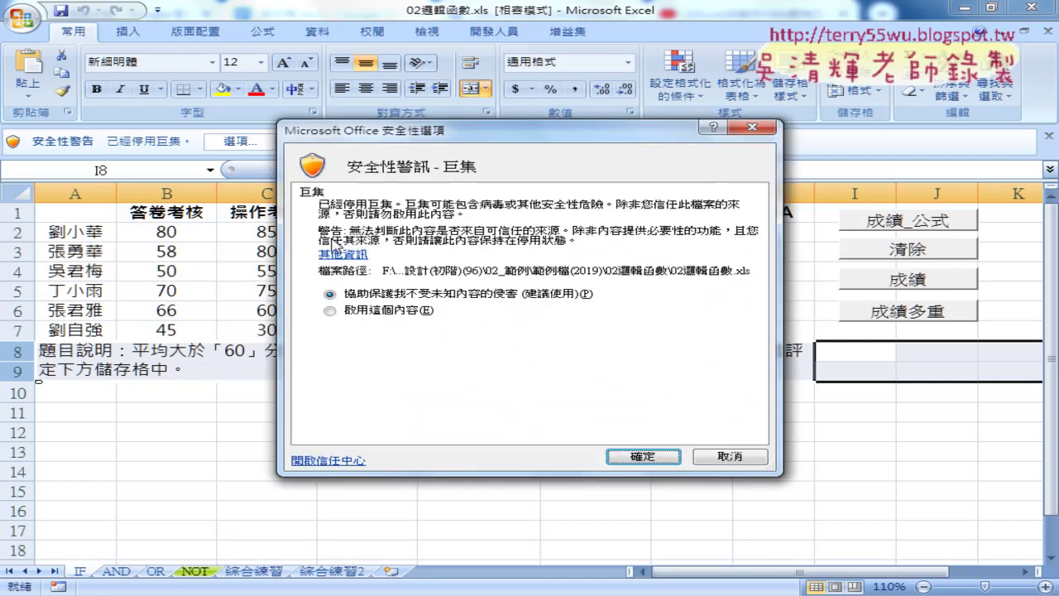
click(366, 310)
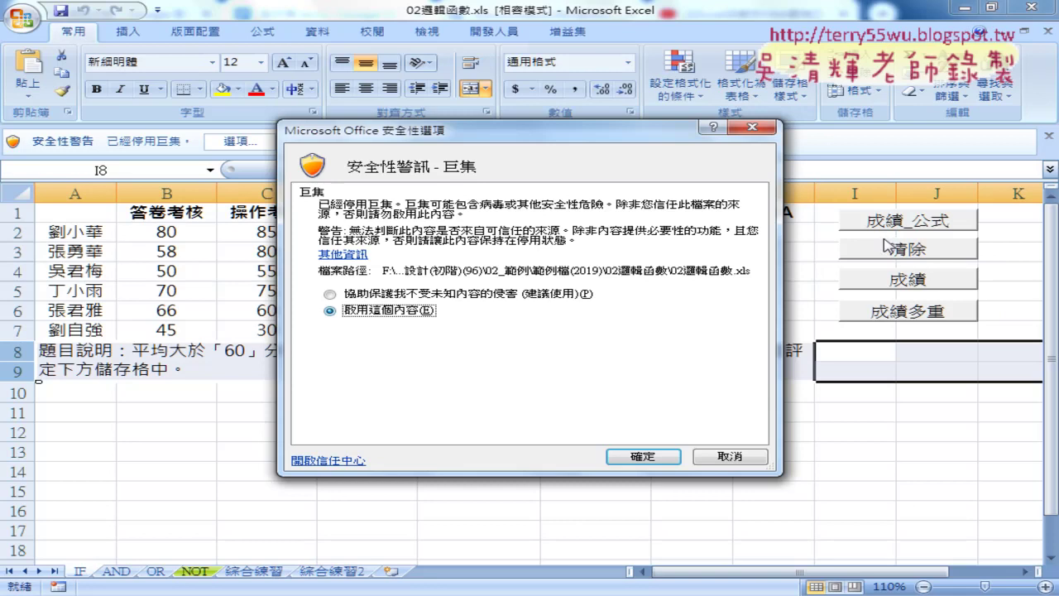
click(643, 458)
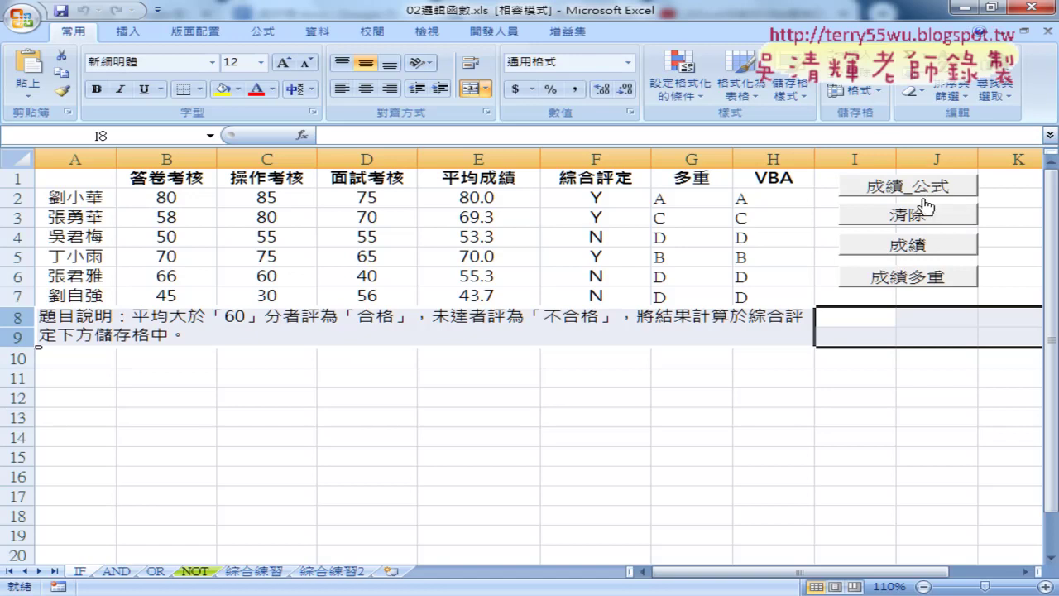
click(302, 137)
click(664, 180)
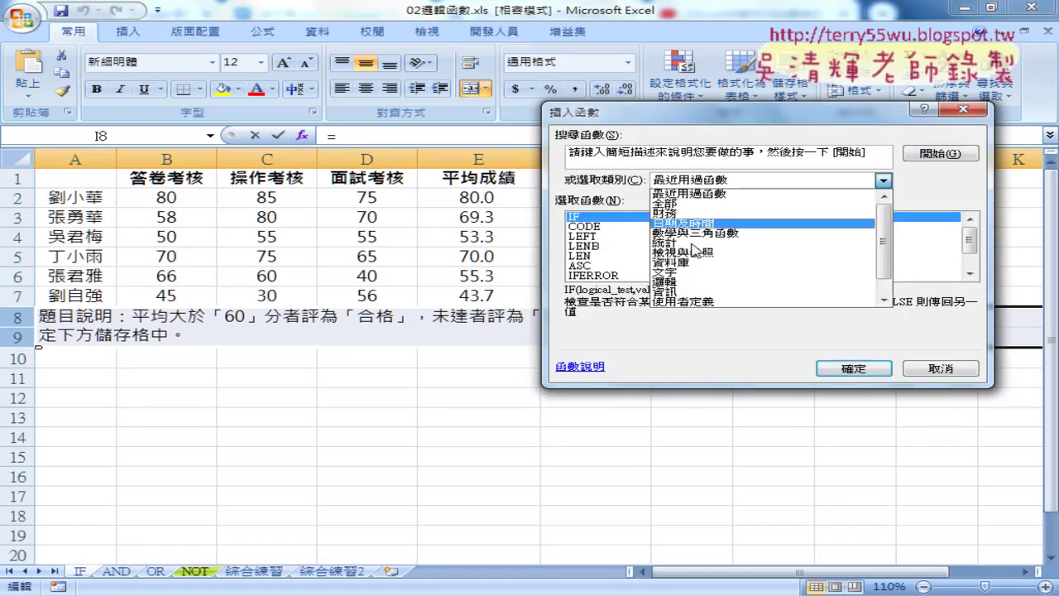
click(714, 305)
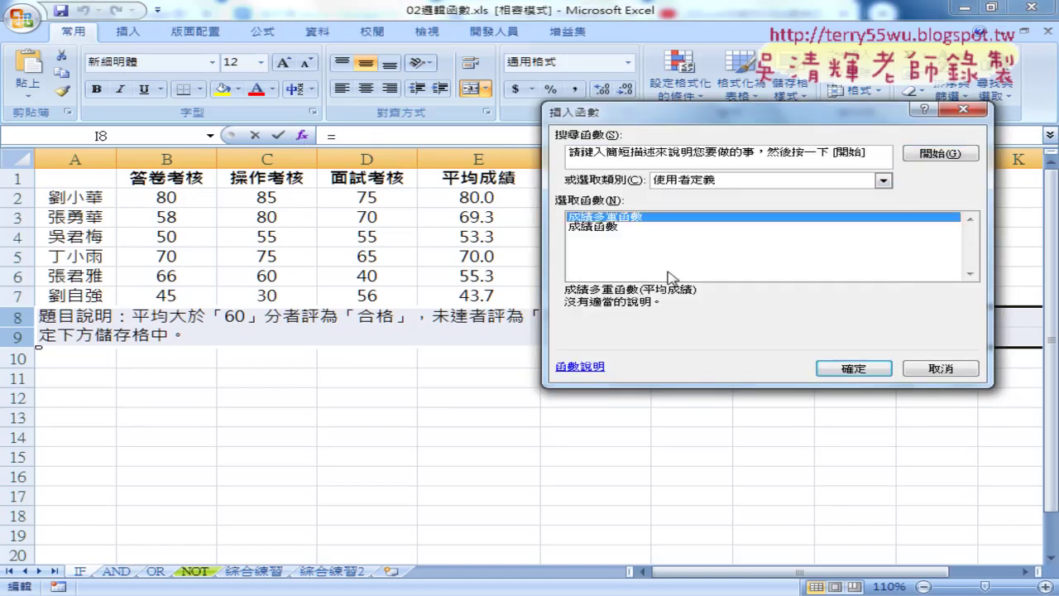
click(592, 226)
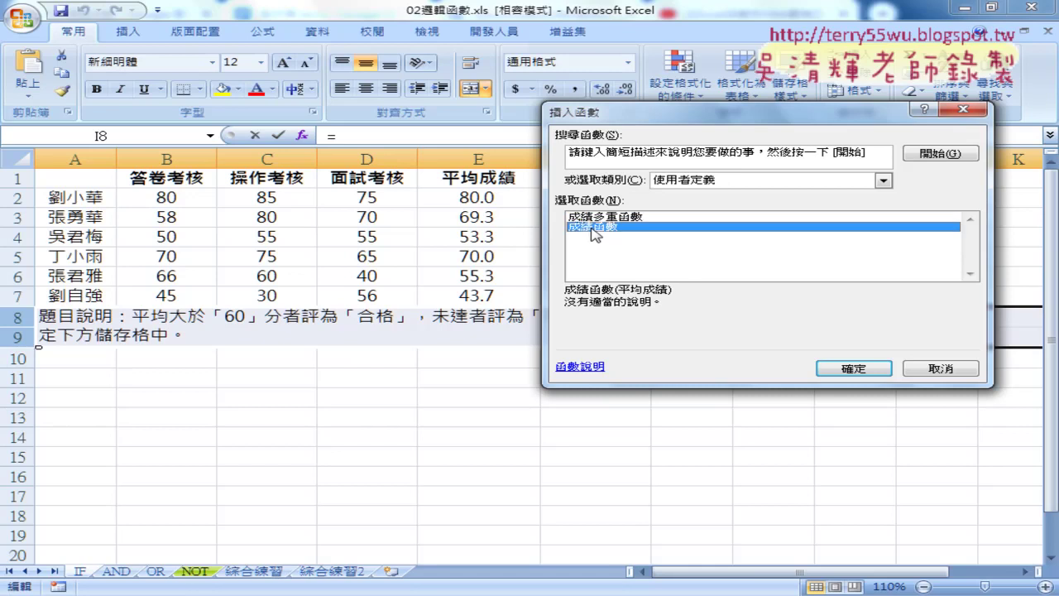
click(605, 217)
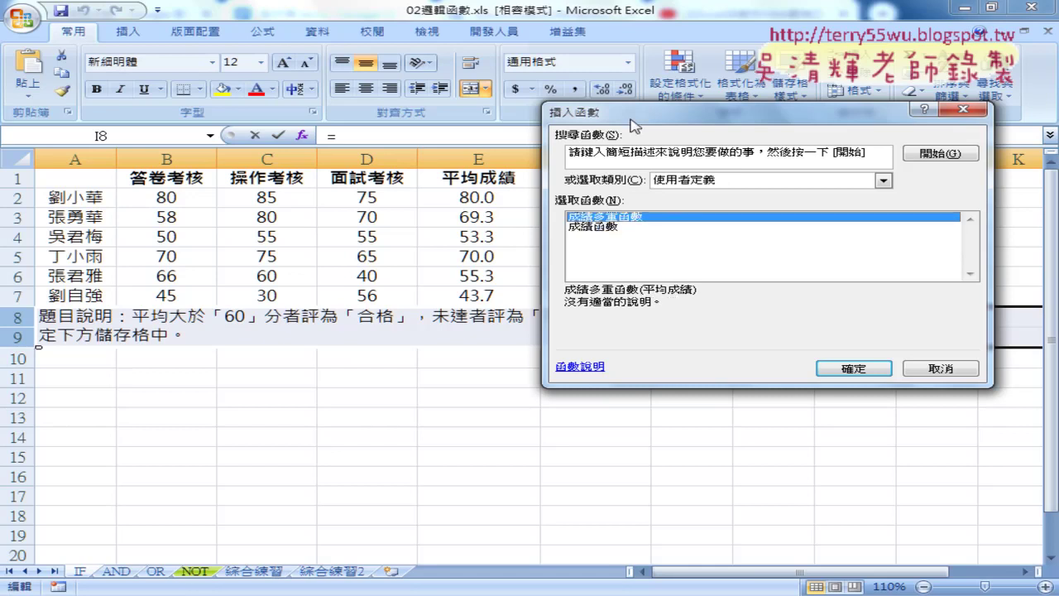
drag(634, 124, 567, 236)
click(544, 339)
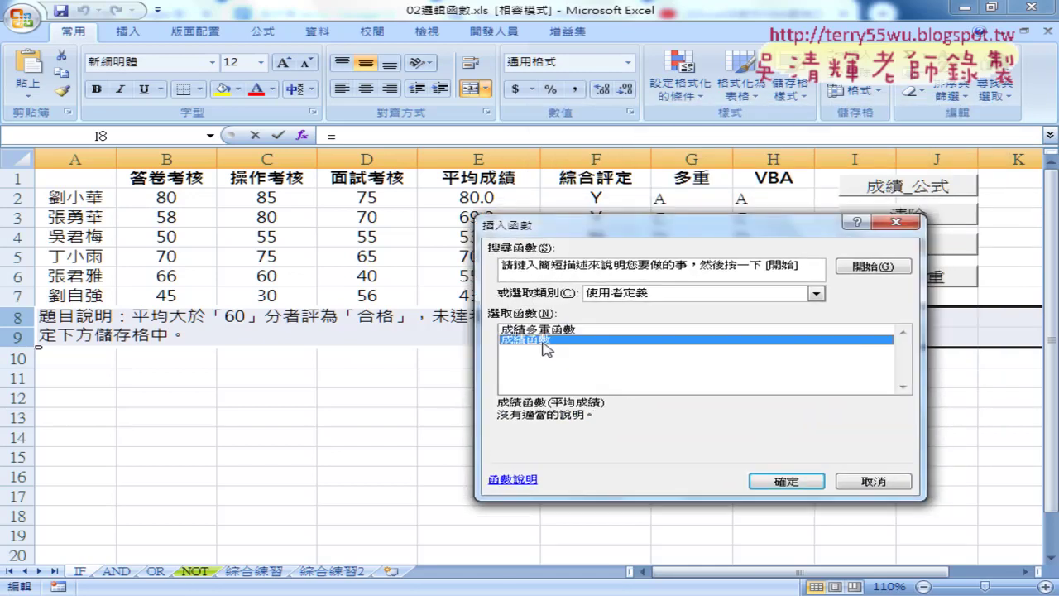
click(542, 332)
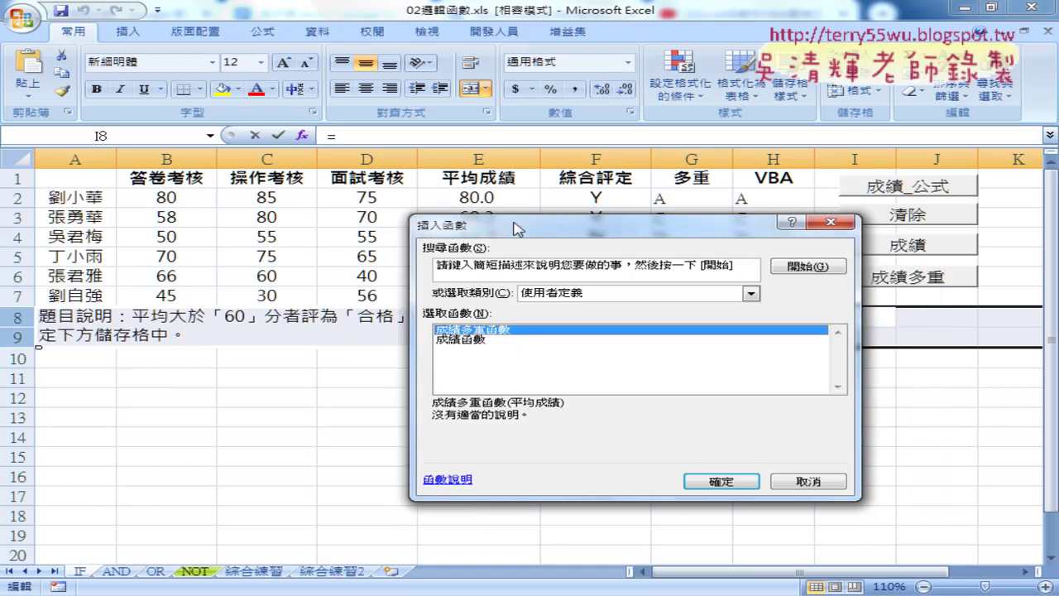
drag(610, 230, 347, 199)
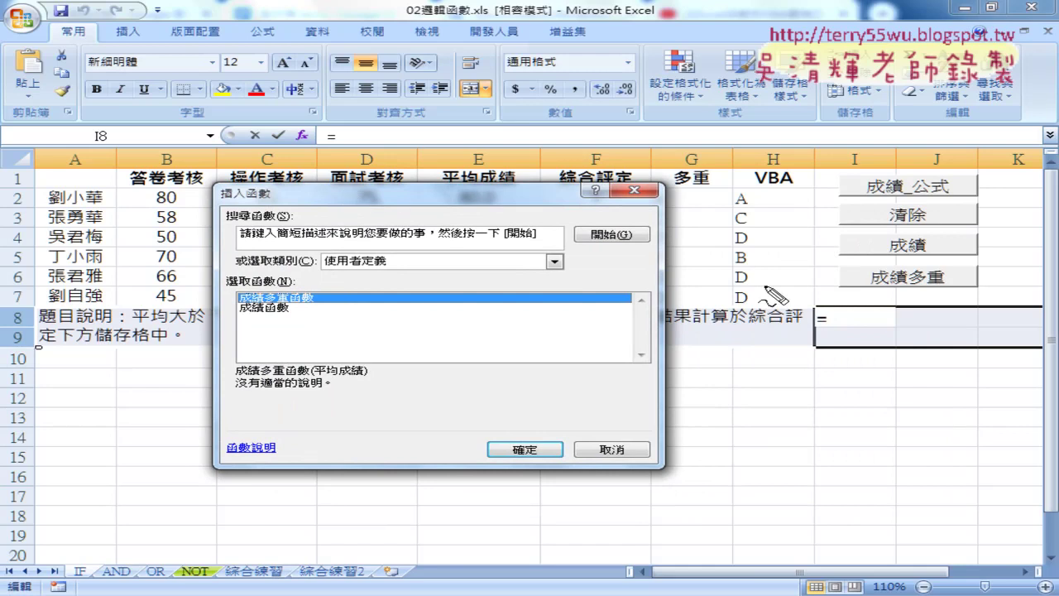
mouse_move(903, 296)
mouse_down()
mouse_move(991, 191)
mouse_move(897, 304)
mouse_up()
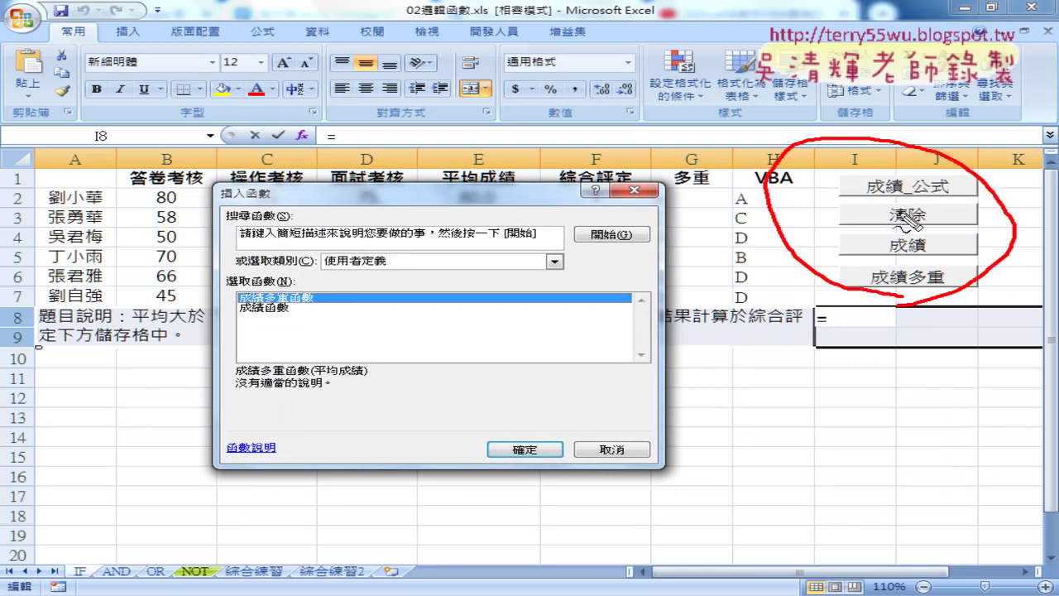
mouse_move(866, 108)
mouse_down()
mouse_move(914, 107)
mouse_move(899, 148)
mouse_up()
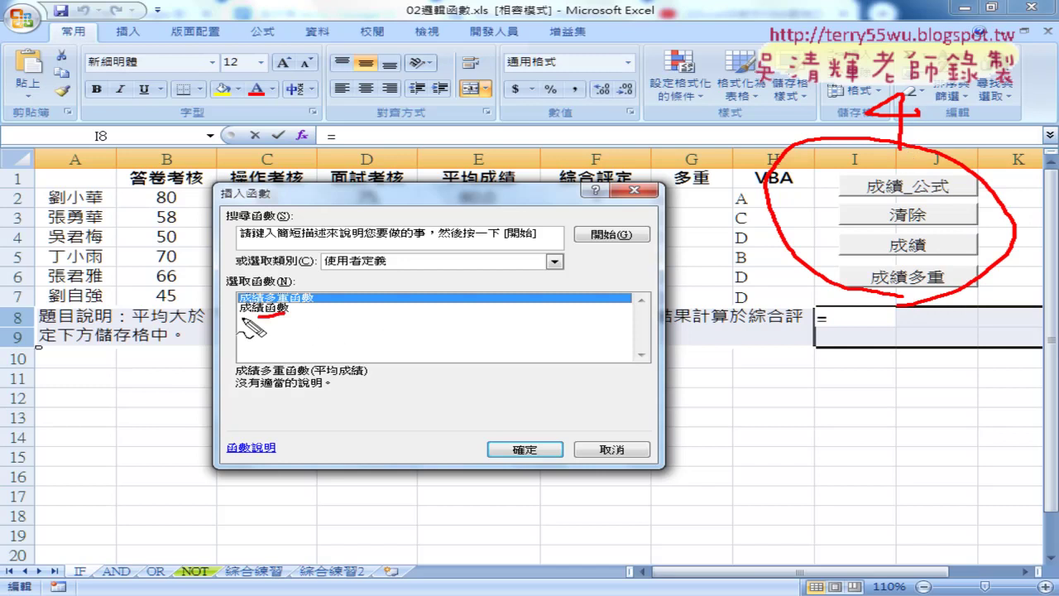
drag(248, 291, 304, 308)
drag(289, 258, 343, 267)
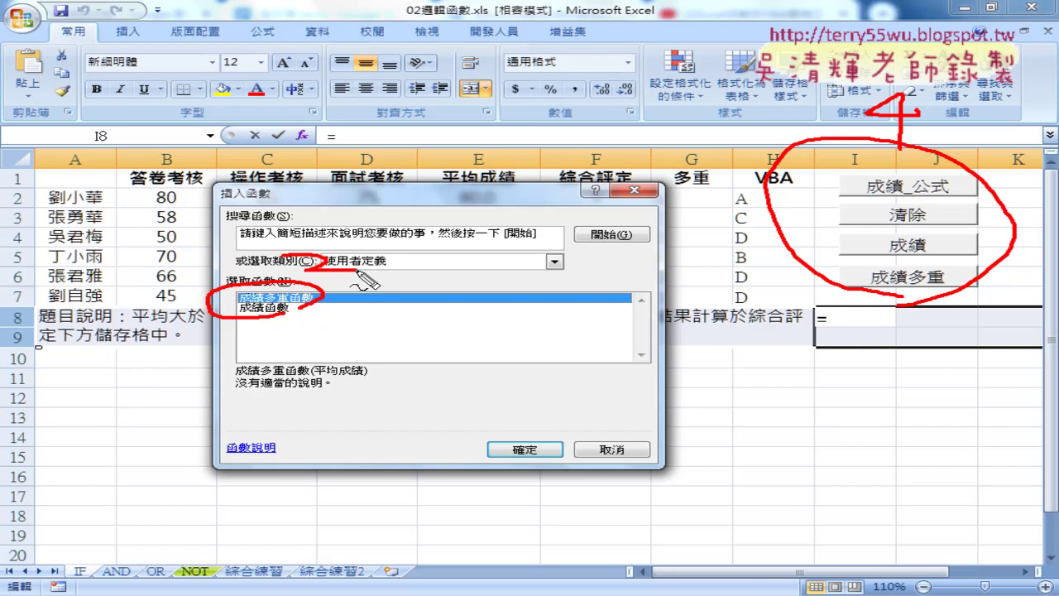
key(Escape)
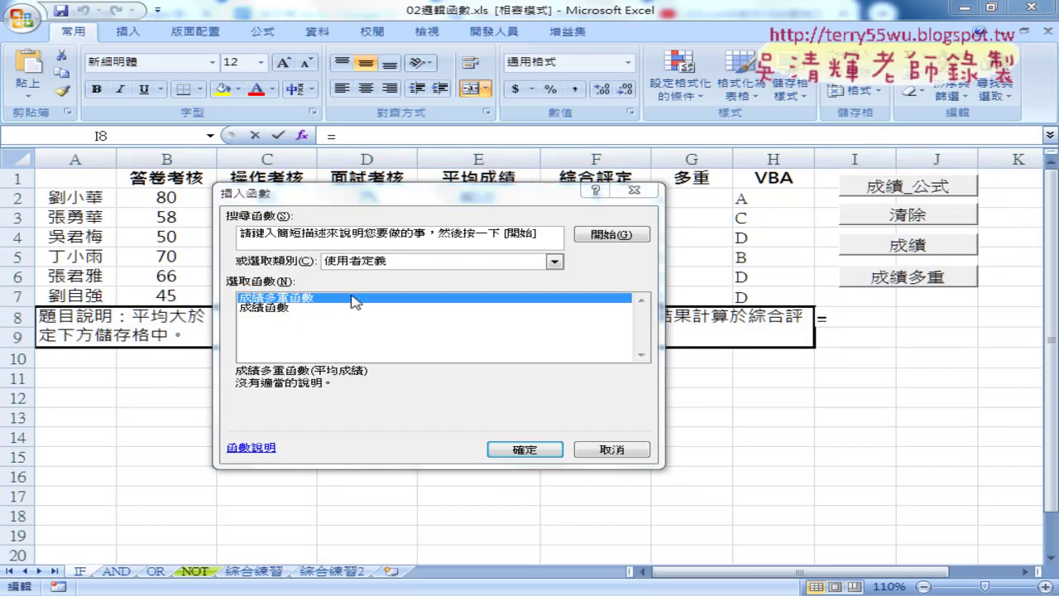
click(612, 449)
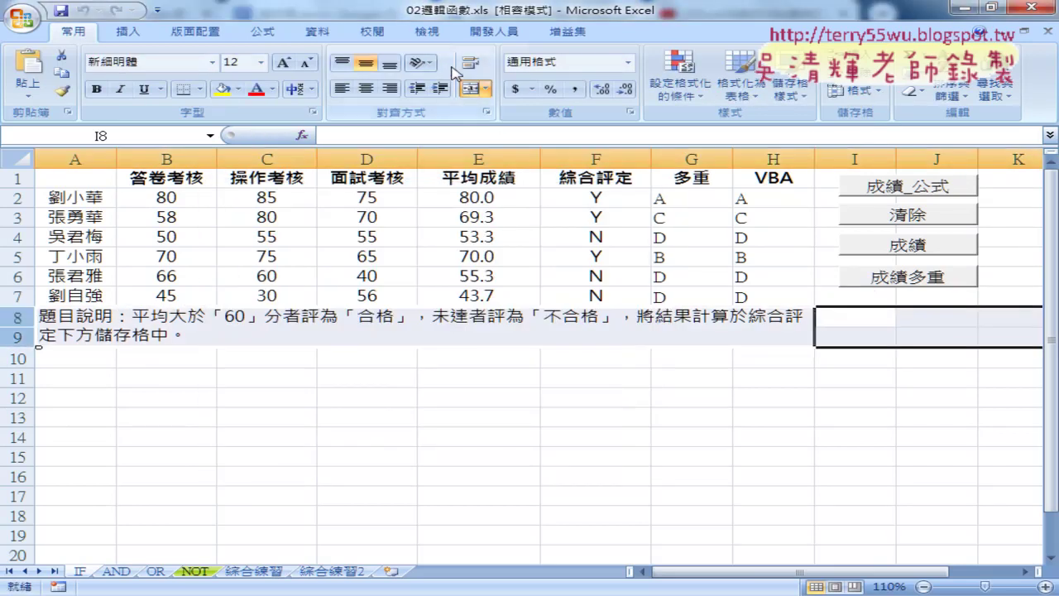
- Open the Visual Basic editor from the Developer tab and display Module1's code
click(494, 31)
click(62, 87)
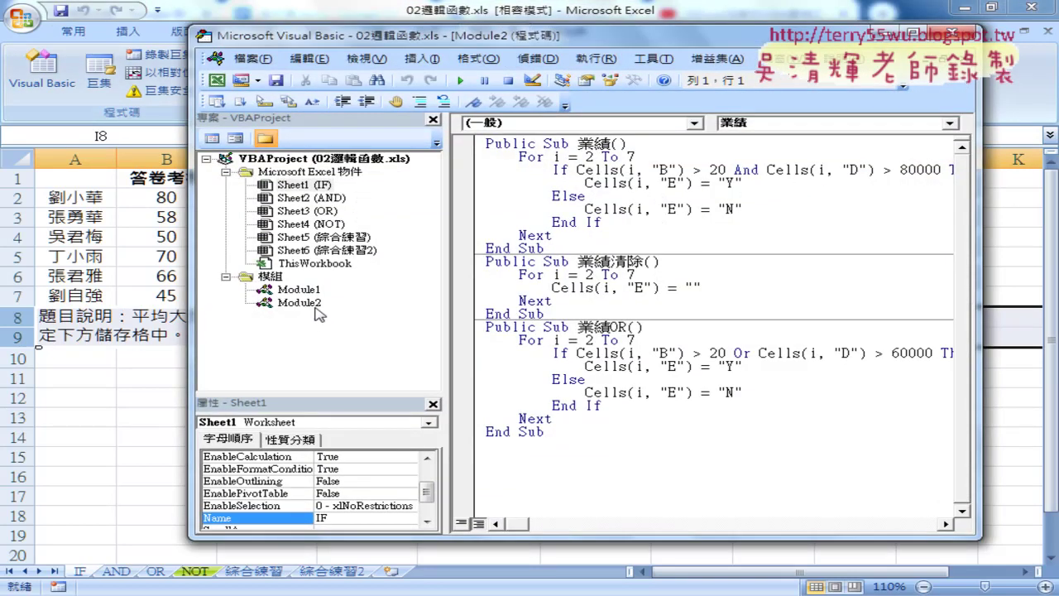
double_click(300, 290)
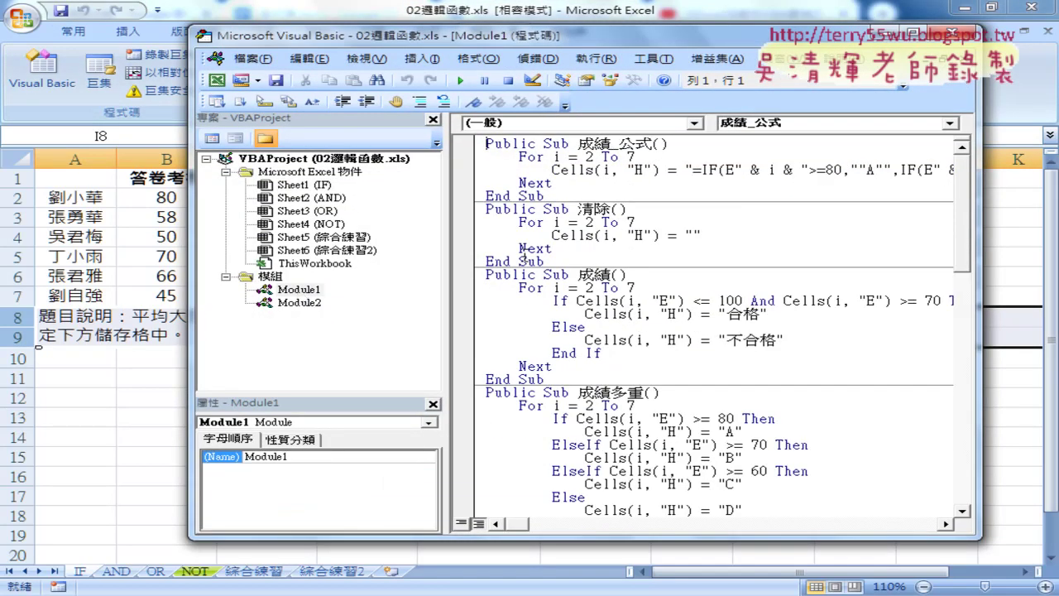
click(298, 290)
right_click(270, 276)
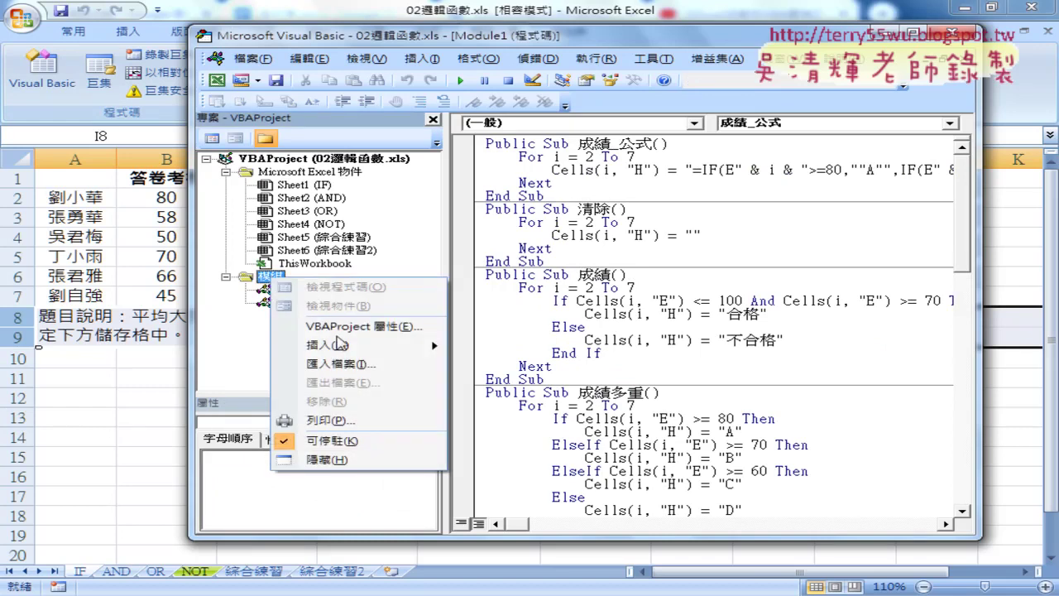
mouse_move(355, 345)
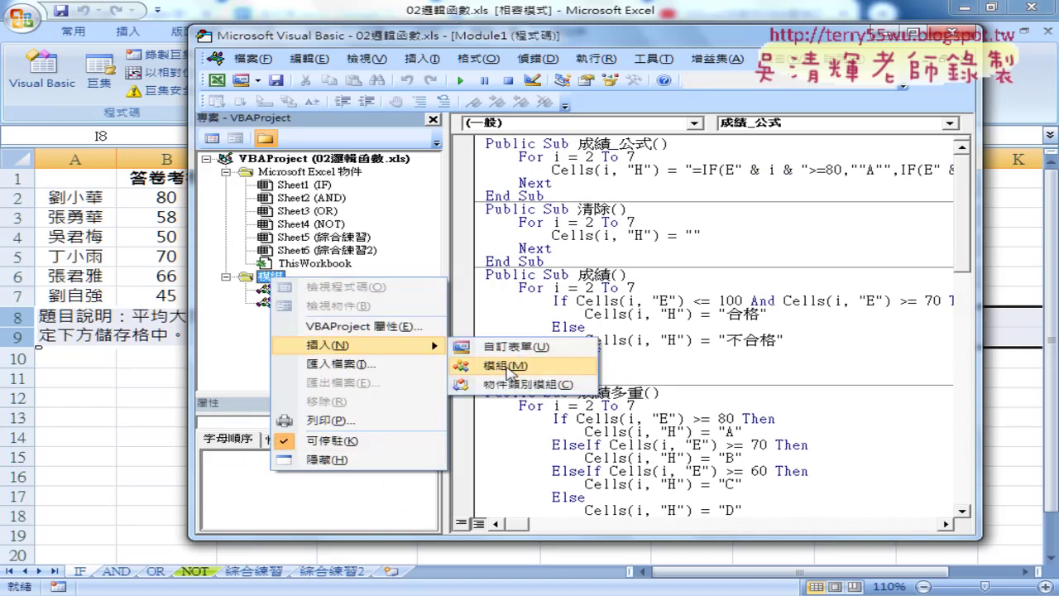
click(508, 364)
double_click(300, 290)
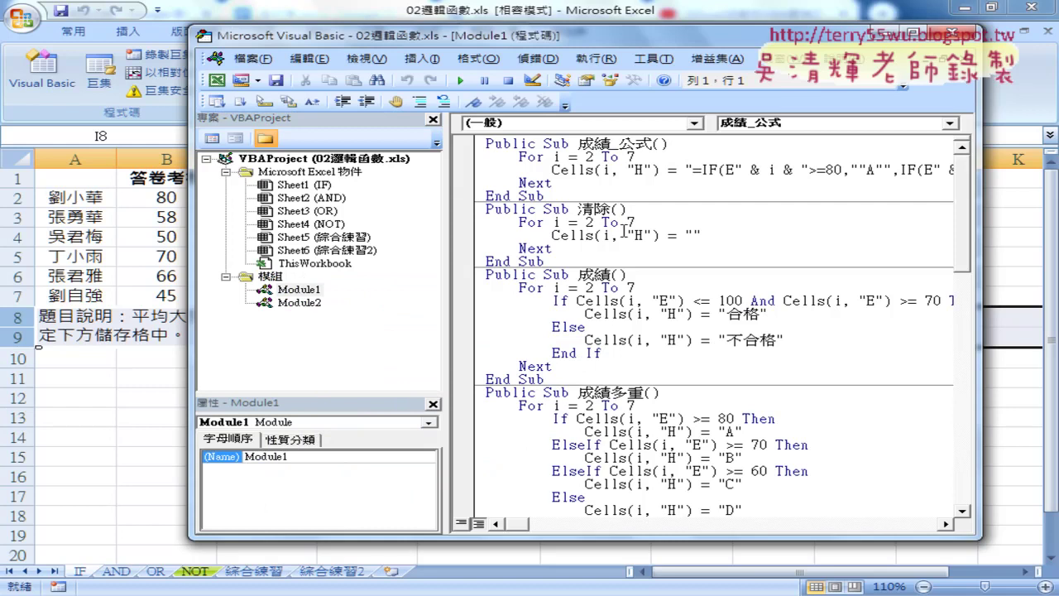
drag(512, 145, 514, 146)
drag(544, 146, 579, 145)
click(653, 144)
- Annotate the 成績_公式, 清除, 成績 and 成績多重 macros, linking each to its sheet button
drag(647, 46, 499, 59)
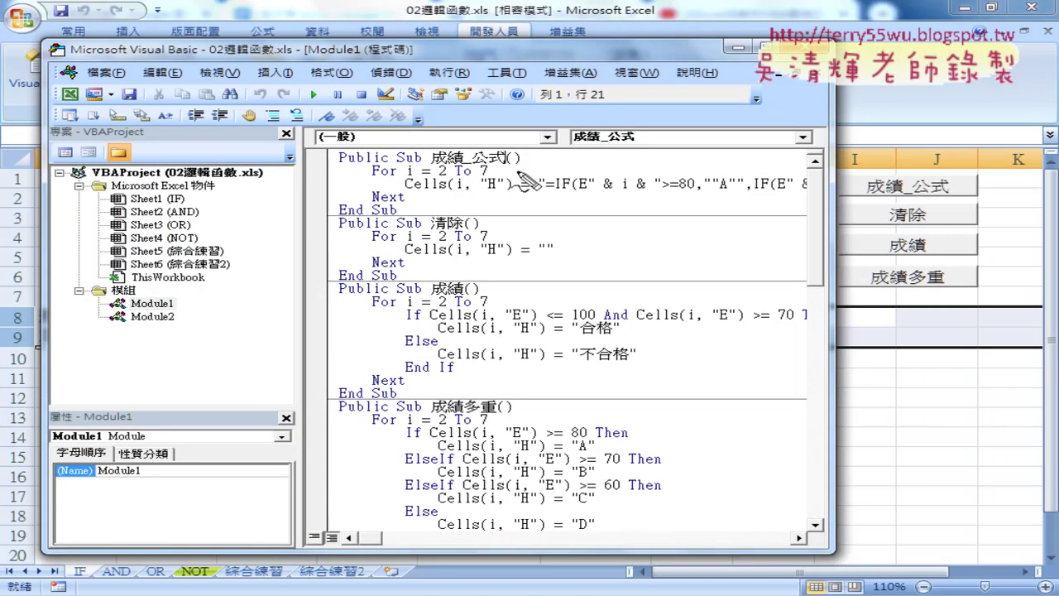
mouse_move(526, 181)
mouse_down()
mouse_move(539, 157)
mouse_move(864, 188)
mouse_up()
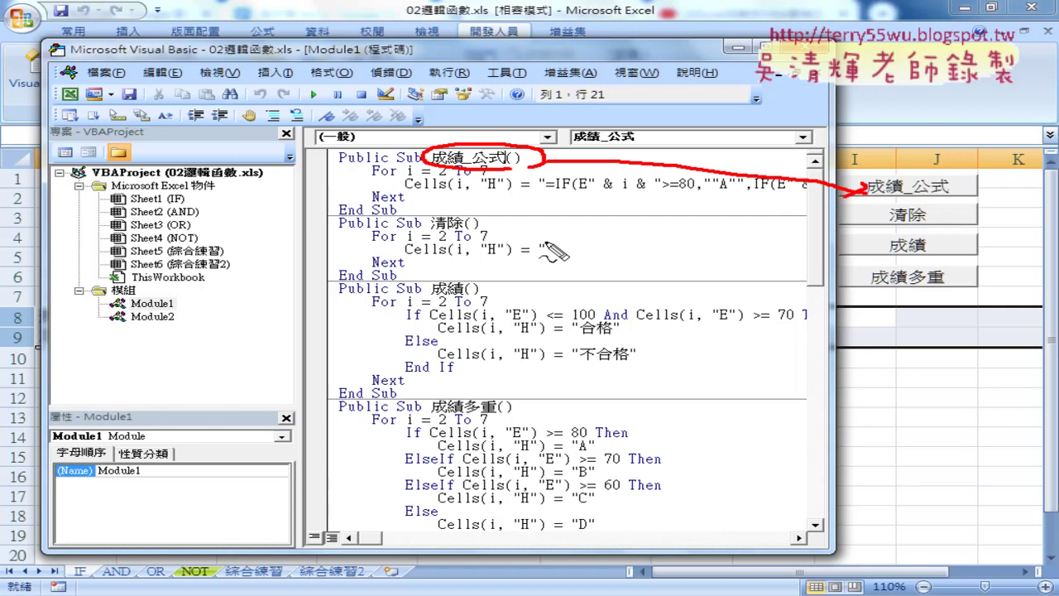
mouse_move(496, 216)
mouse_down()
mouse_move(480, 225)
mouse_move(852, 230)
mouse_move(865, 217)
mouse_up()
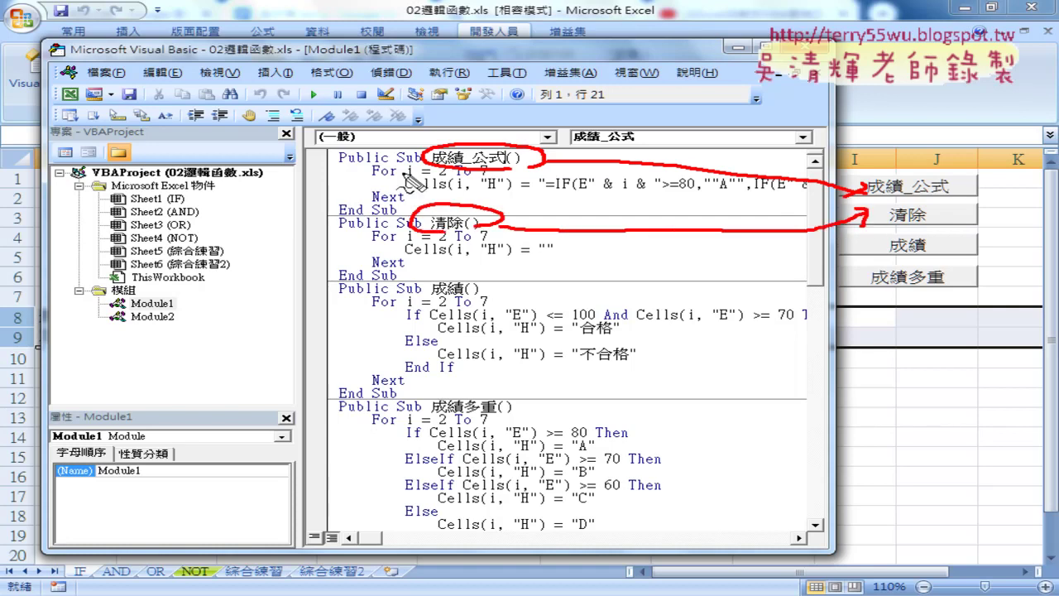
drag(341, 217, 364, 216)
drag(341, 279, 397, 280)
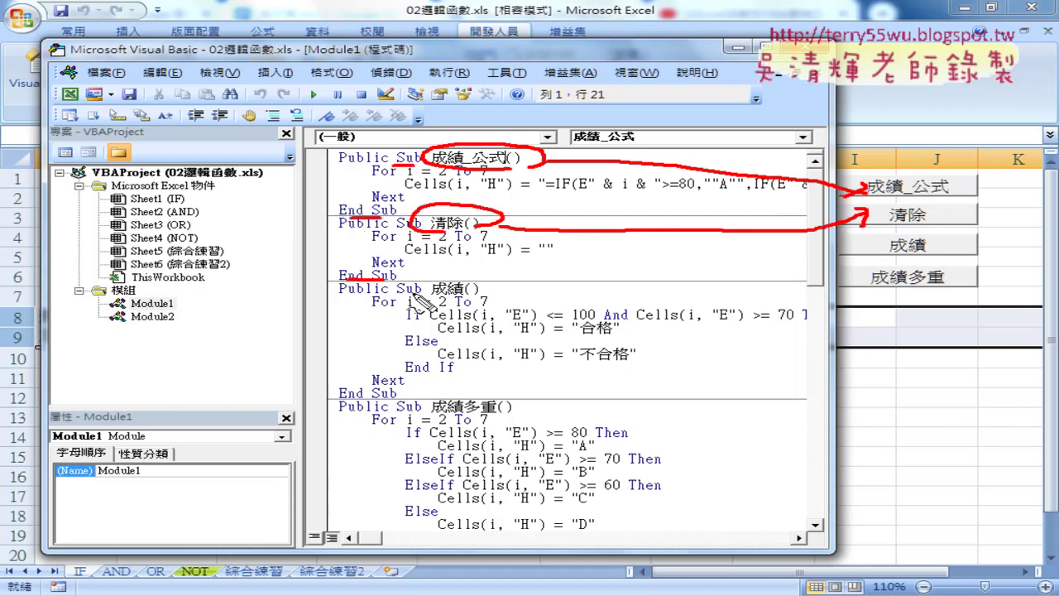
mouse_move(467, 283)
mouse_down()
mouse_move(687, 285)
mouse_move(868, 244)
mouse_up()
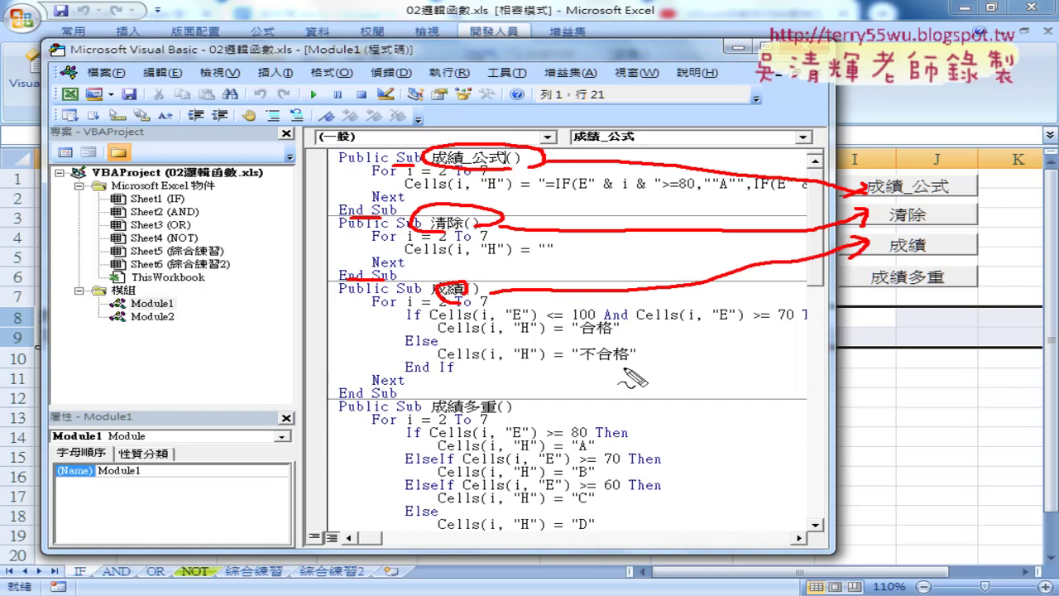
mouse_move(496, 401)
mouse_down()
mouse_move(464, 413)
mouse_move(550, 405)
mouse_move(843, 285)
mouse_up()
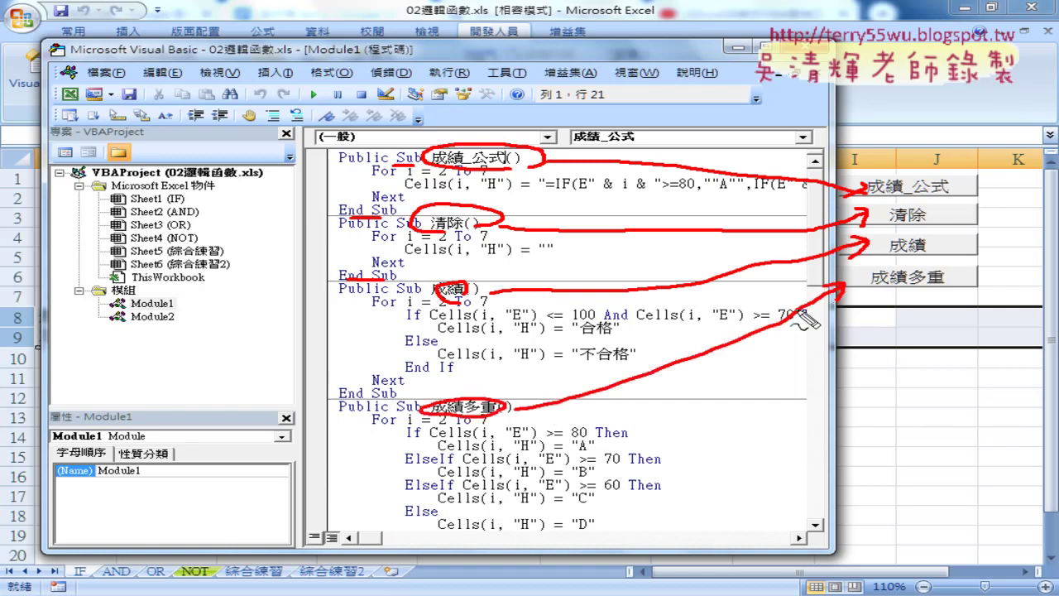
drag(335, 555, 389, 556)
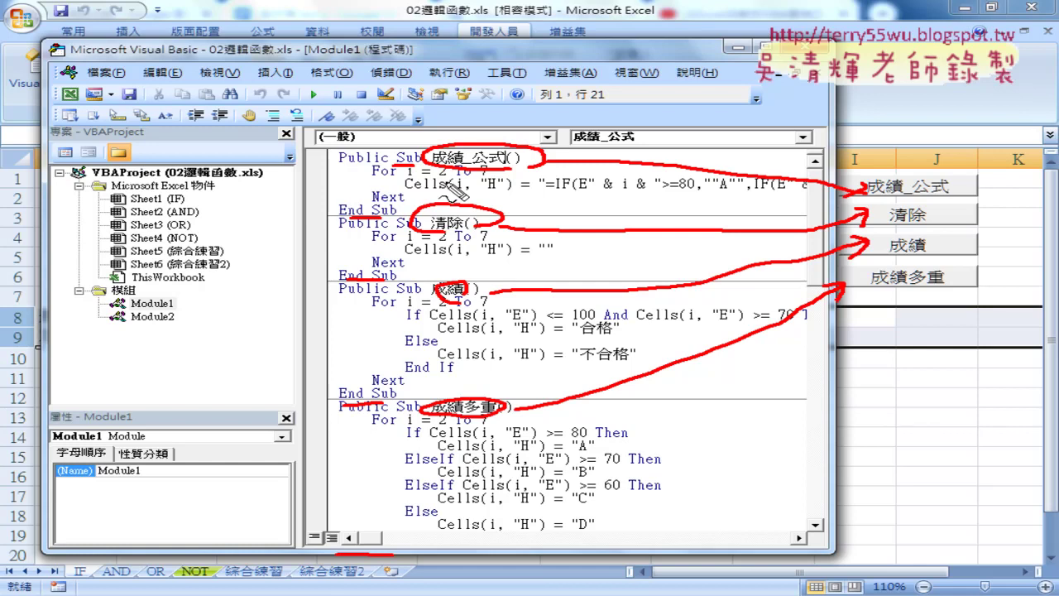
key(Escape)
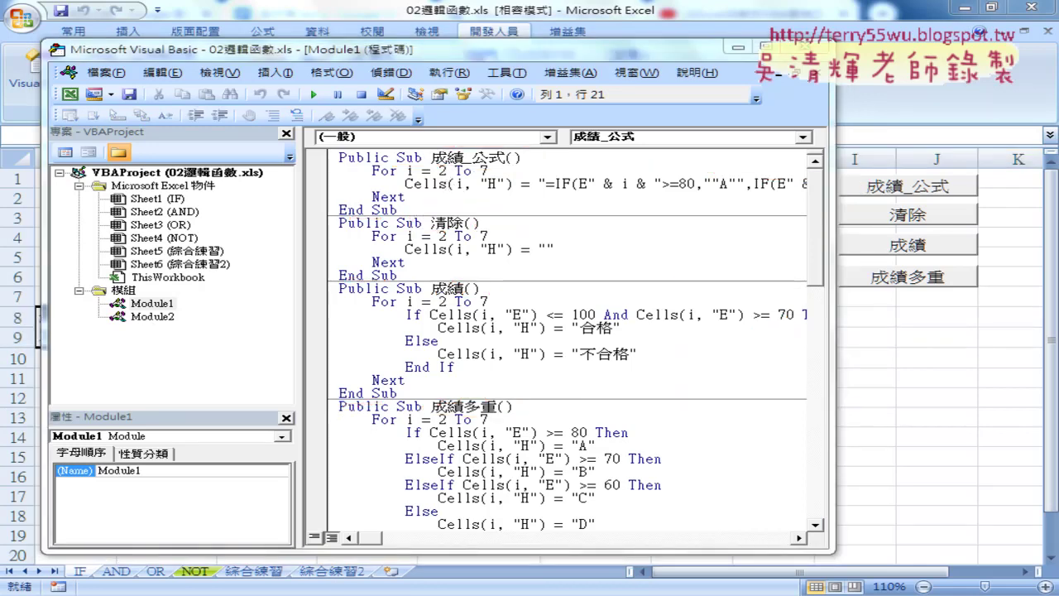
mouse_move(236, 586)
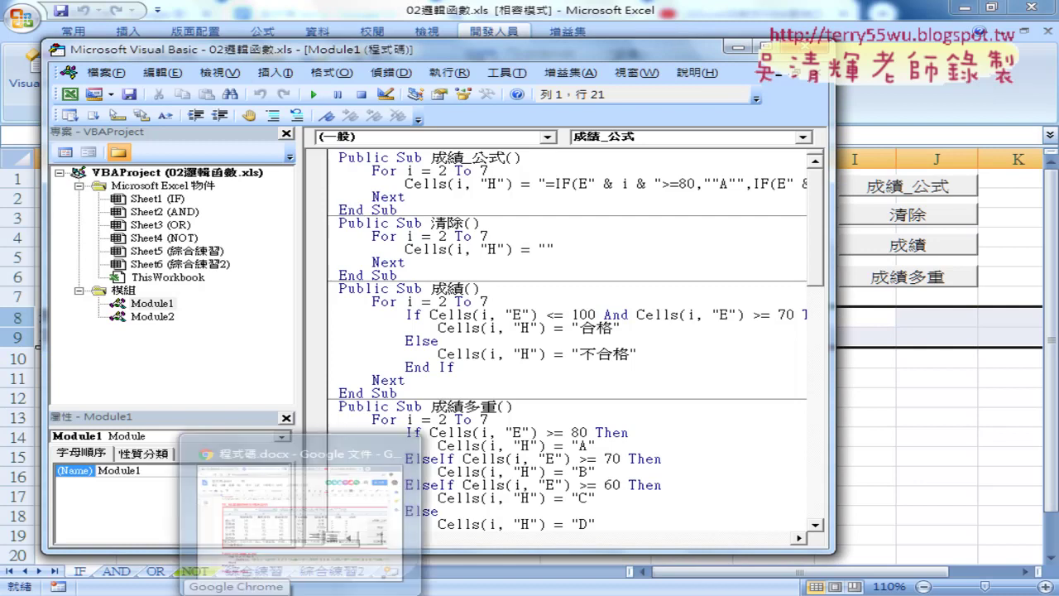
click(291, 589)
scroll(276, 496, down, 1)
drag(120, 370, 229, 457)
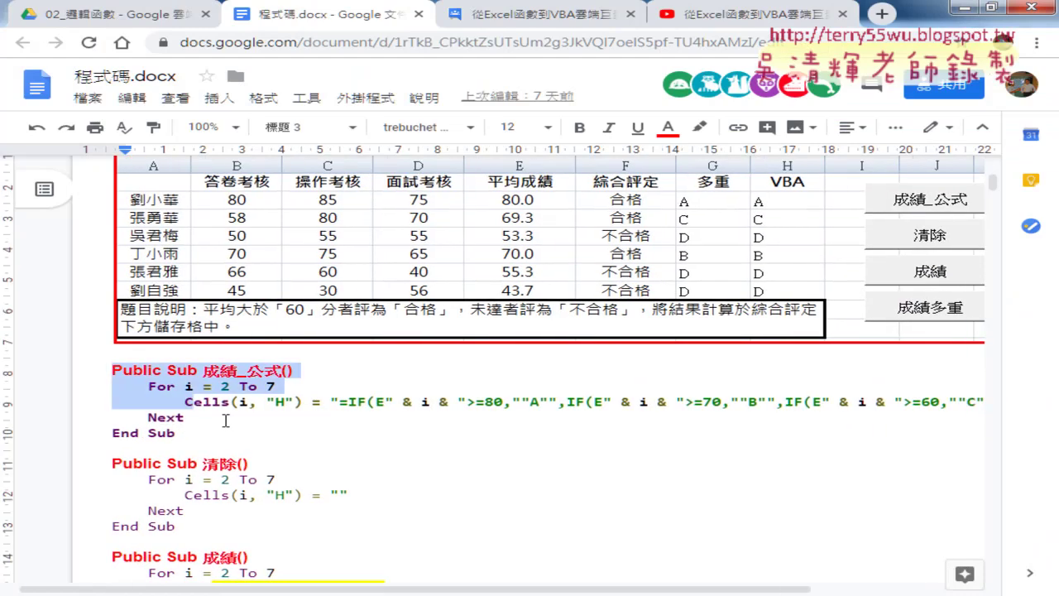
click(132, 478)
scroll(136, 478, down, 2)
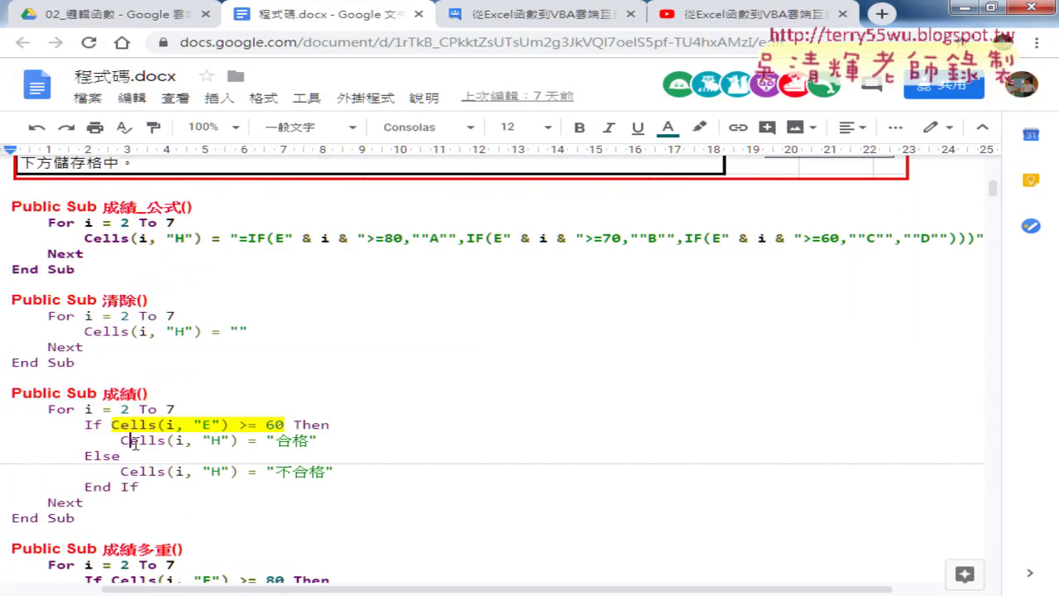
scroll(134, 443, down, 2)
click(130, 509)
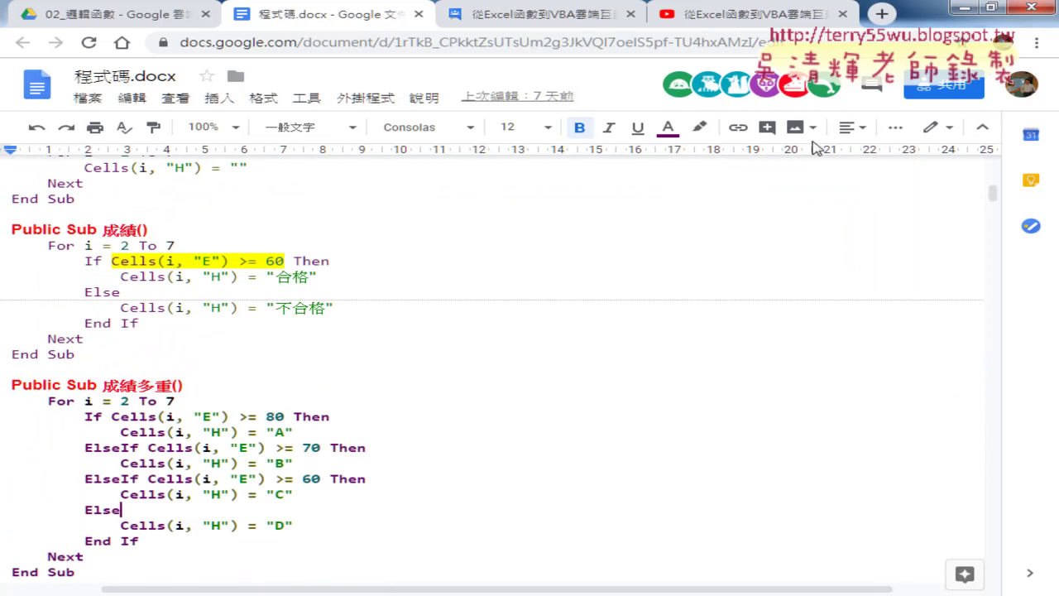
click(963, 9)
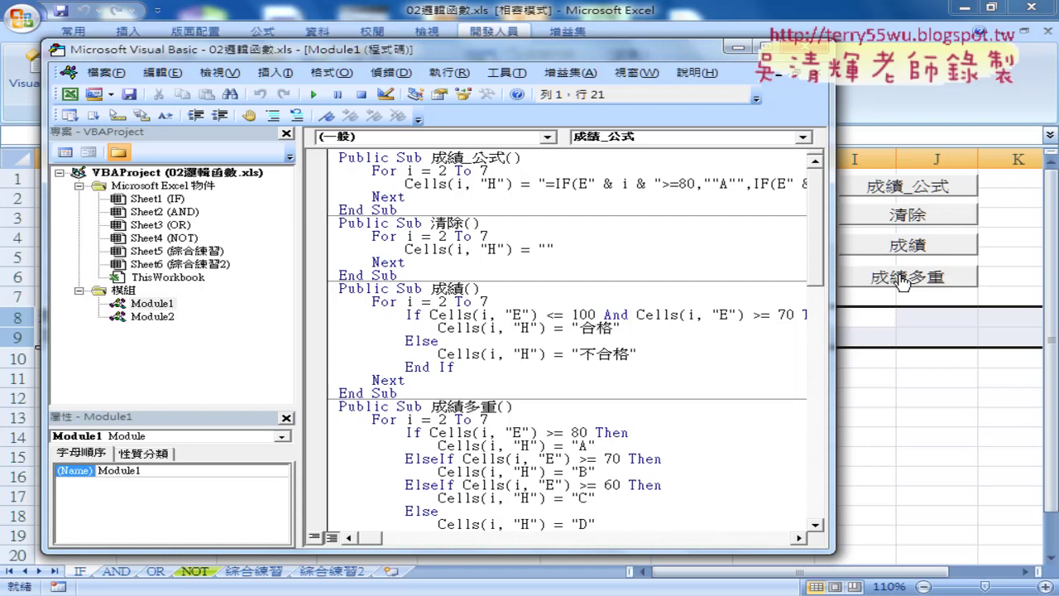
- Bring the Excel grade sheet forward and view the Developer Insert controls palette
click(872, 86)
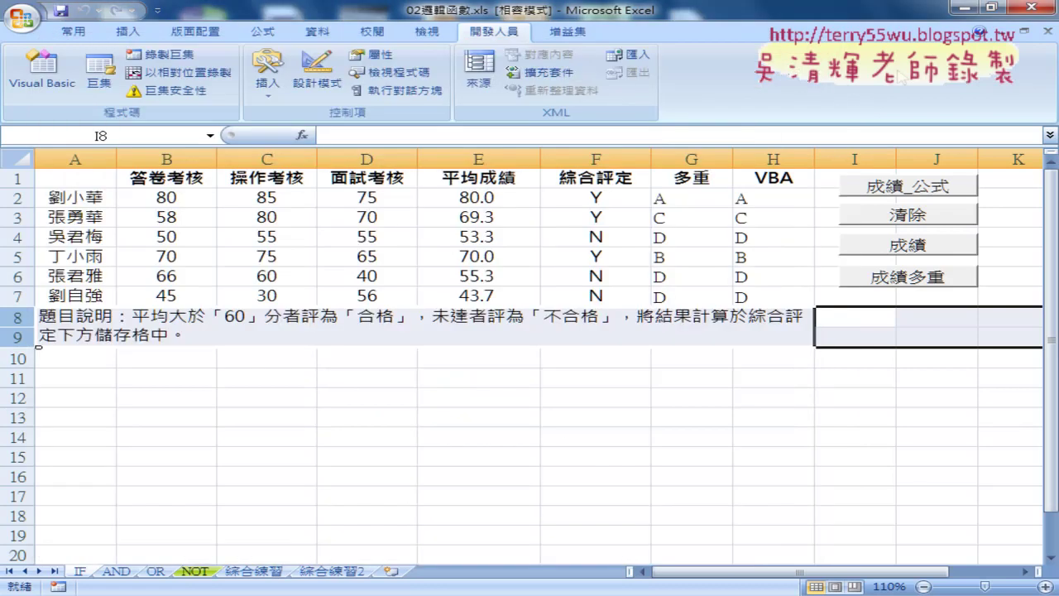
click(267, 99)
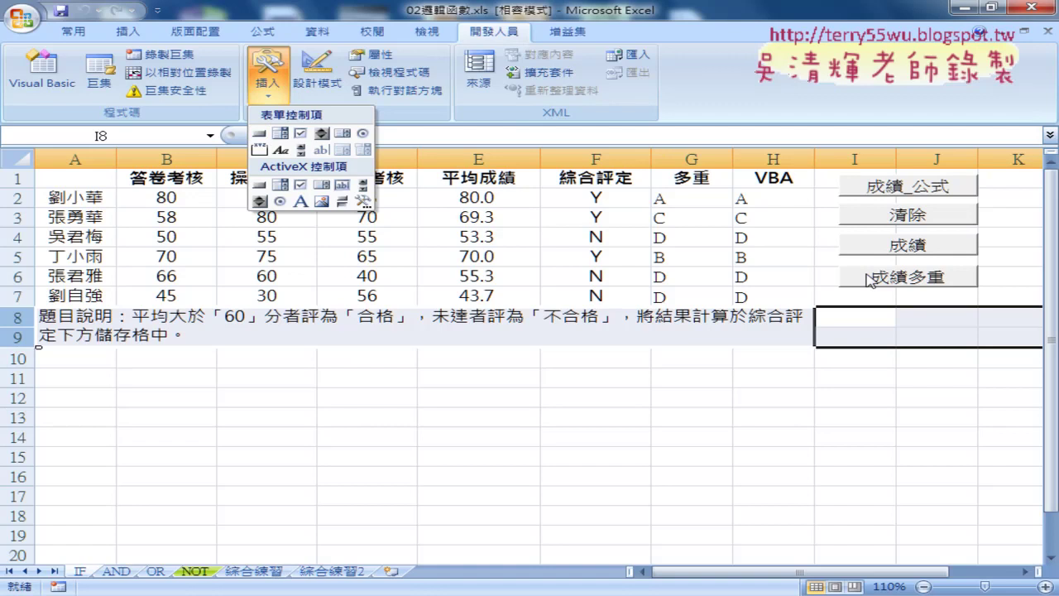
click(257, 576)
- Select the two Public Function definitions in the code notes document, then return to Excel
key(alt+Tab)
scroll(194, 341, down, 4)
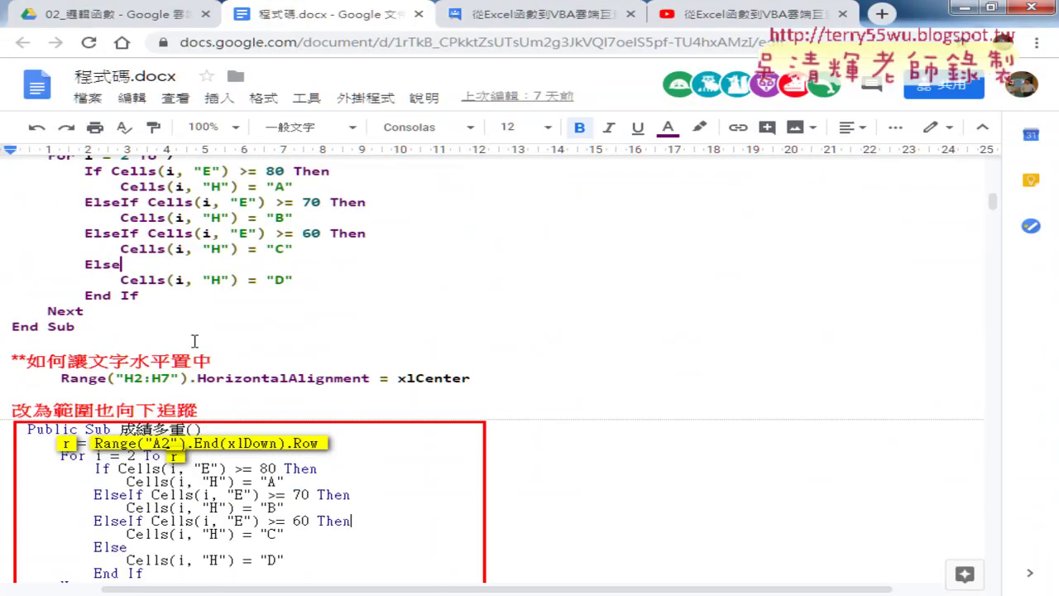
scroll(165, 331, down, 4)
scroll(83, 306, down, 2)
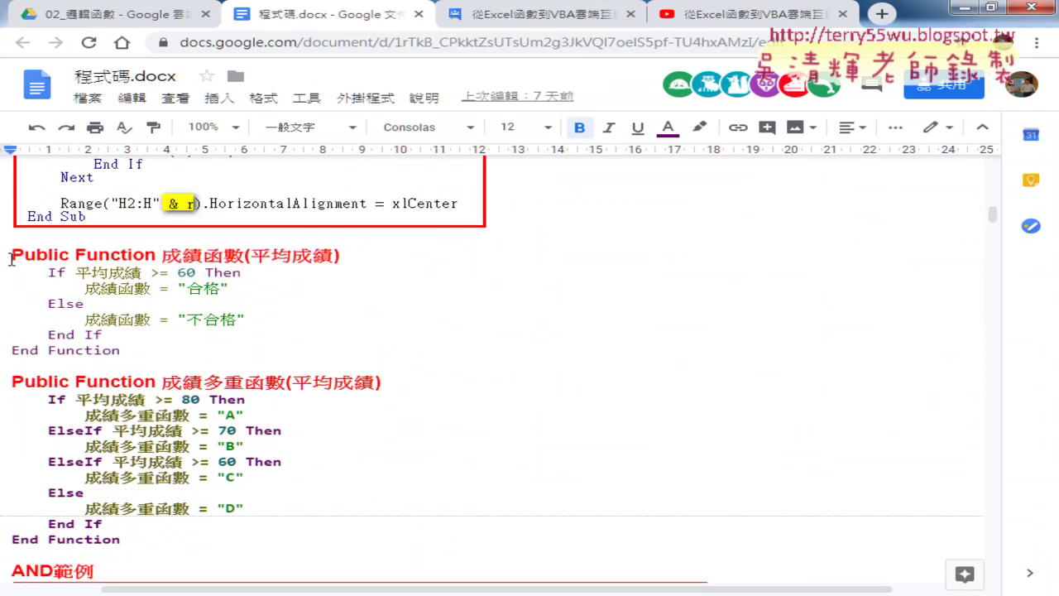
drag(11, 256, 129, 538)
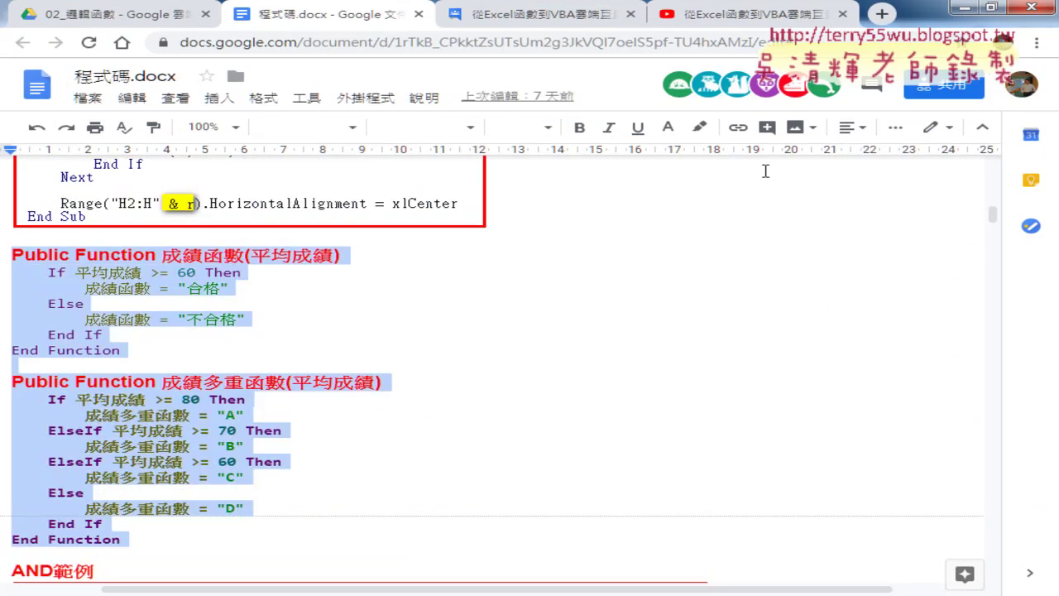
click(962, 7)
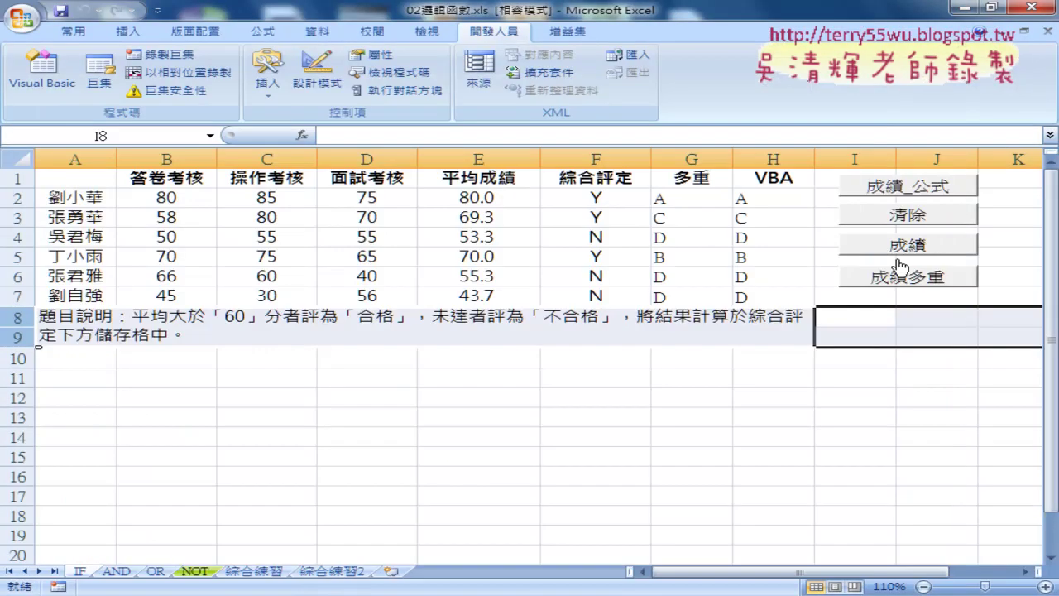
- Open the VBA editor and narrow its window to uncover the grade columns
click(79, 83)
scroll(478, 291, down, 1)
scroll(478, 291, down, 7)
scroll(478, 291, down, 1)
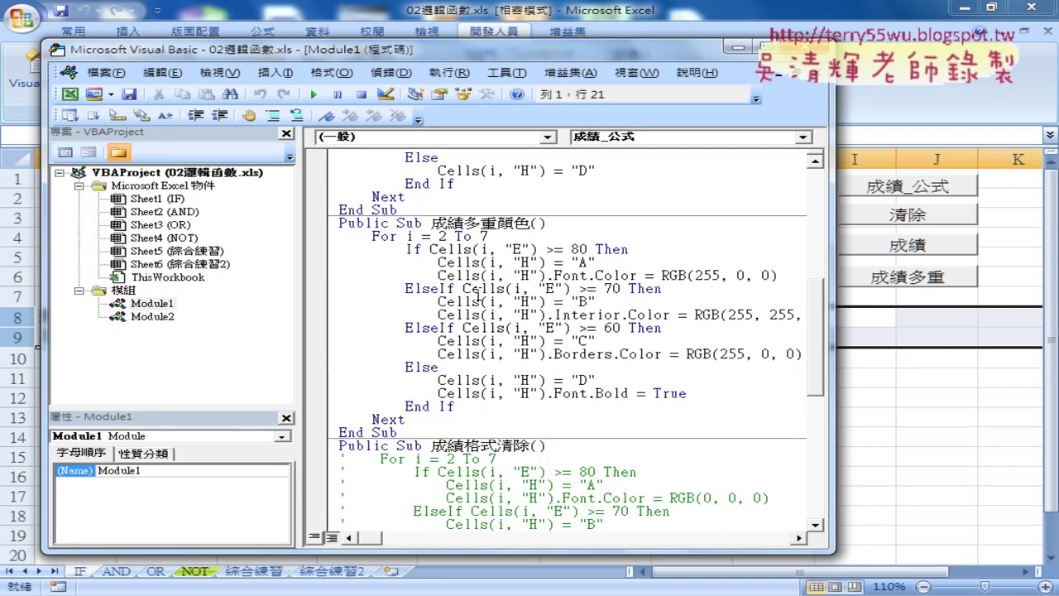
scroll(476, 296, down, 1)
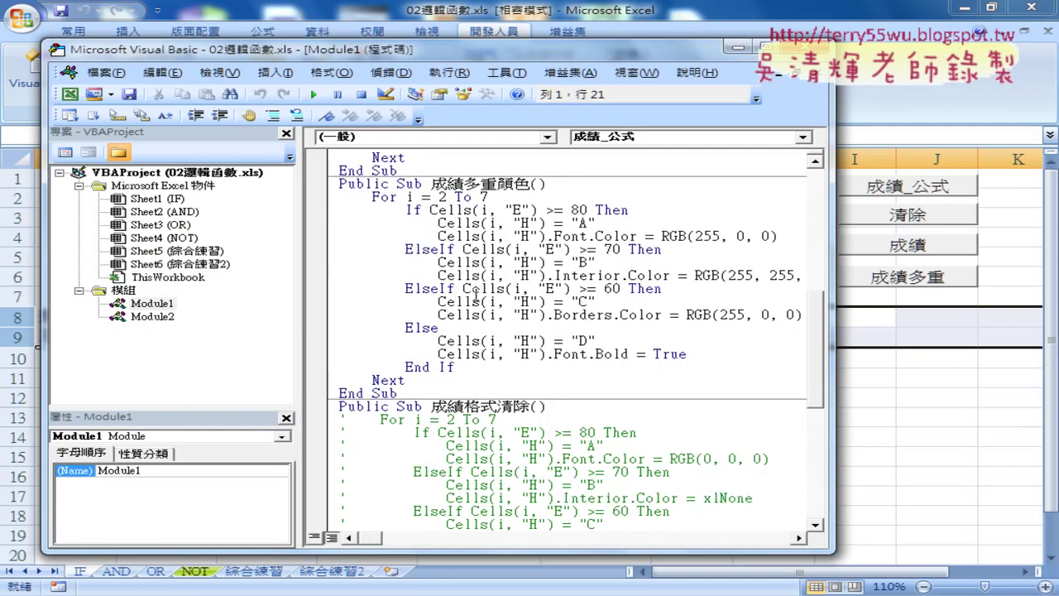
scroll(444, 284, down, 3)
scroll(446, 286, down, 6)
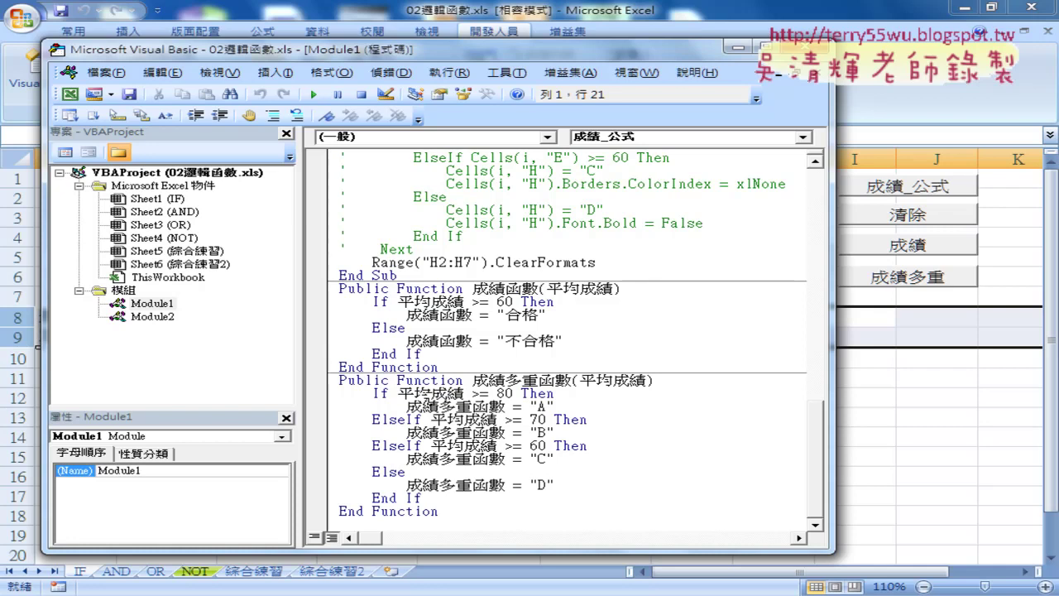
drag(834, 209, 704, 210)
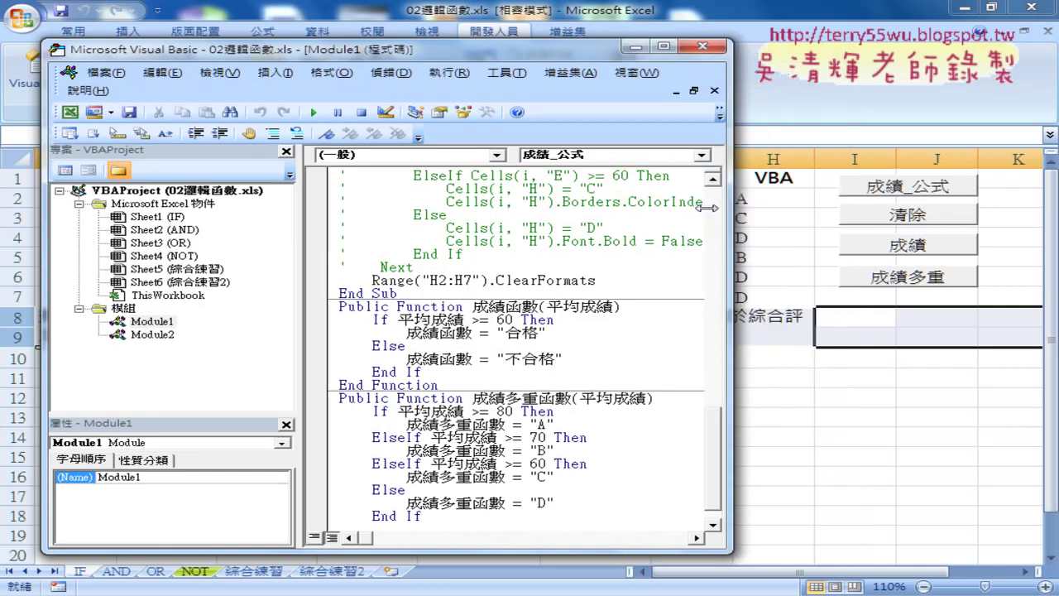
- Run 成績多重顏色, giving column H grades red text, red border, yellow fill and bold
scroll(592, 259, up, 2)
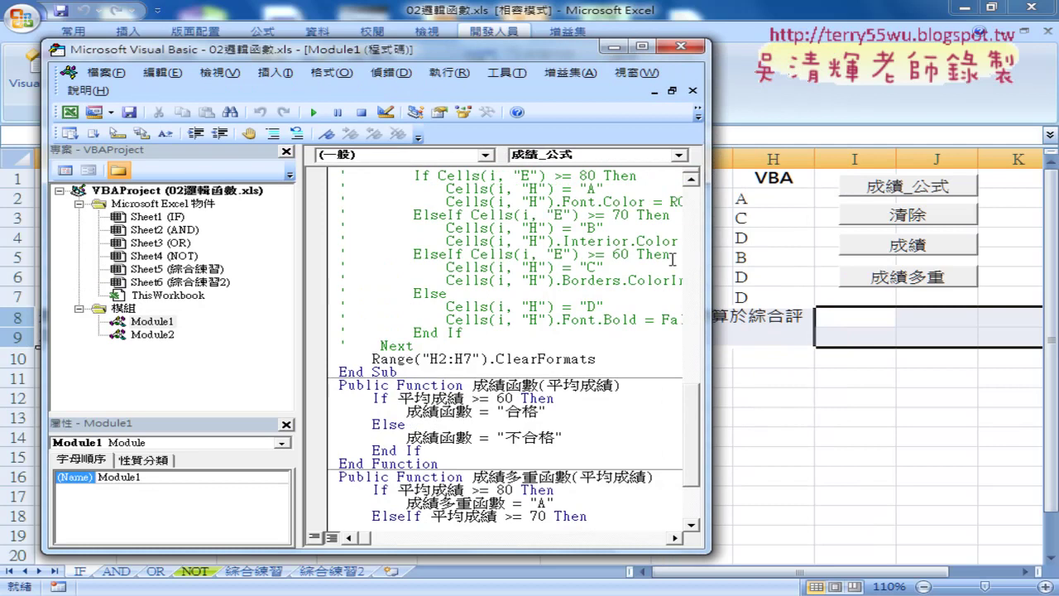
scroll(592, 259, up, 3)
scroll(592, 259, up, 5)
scroll(593, 259, up, 1)
click(470, 319)
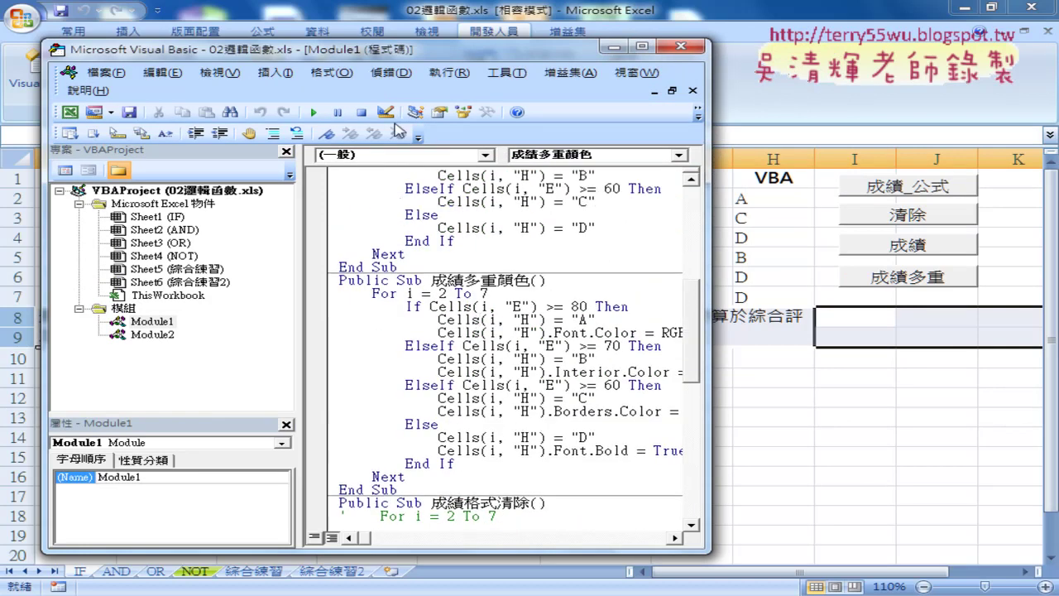
click(313, 112)
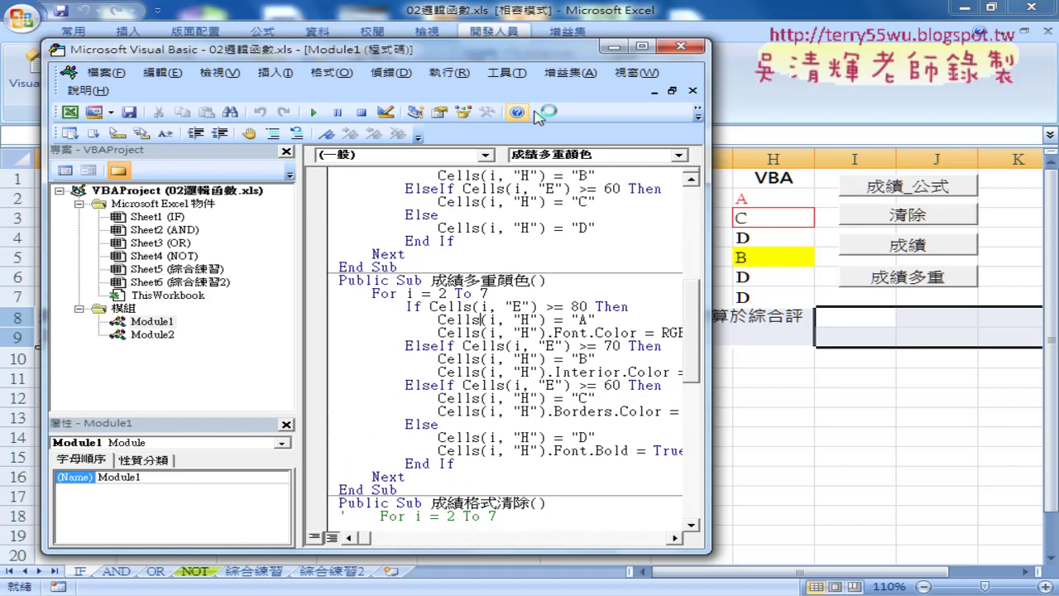
drag(463, 49, 406, 57)
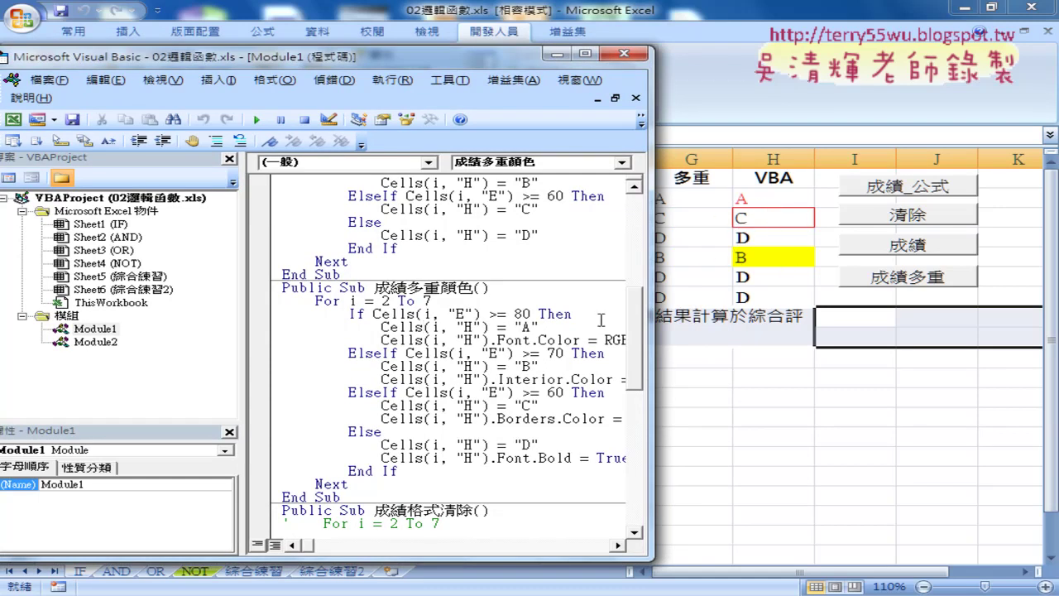
- Run 成績格式清除 so Range("H2:H7").ClearFormats strips the column H grade formatting
scroll(599, 320, down, 4)
scroll(583, 325, down, 2)
scroll(562, 298, down, 1)
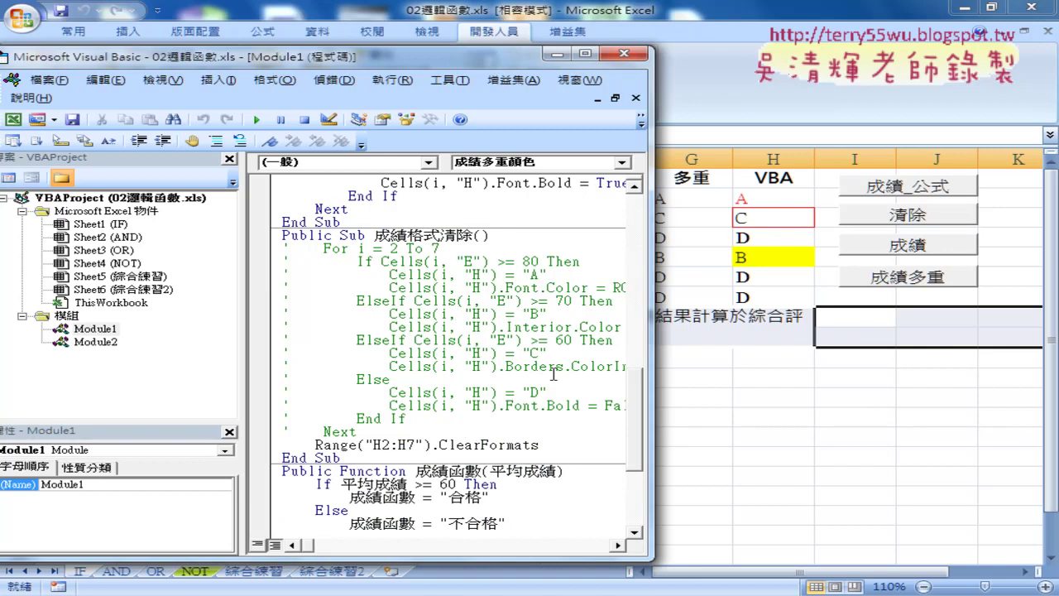
click(455, 444)
drag(538, 445, 447, 447)
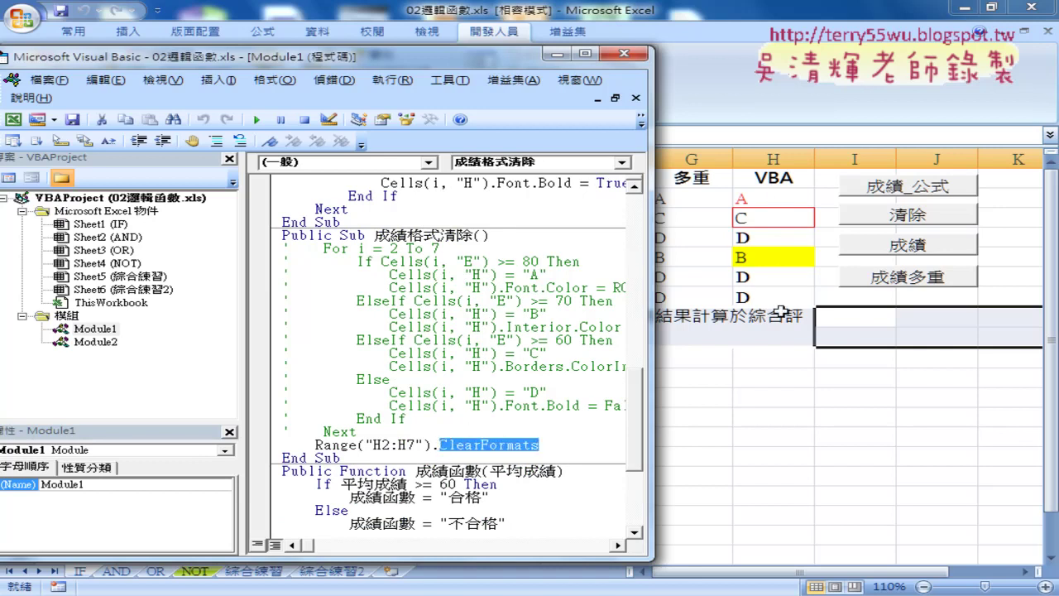
drag(315, 444, 430, 445)
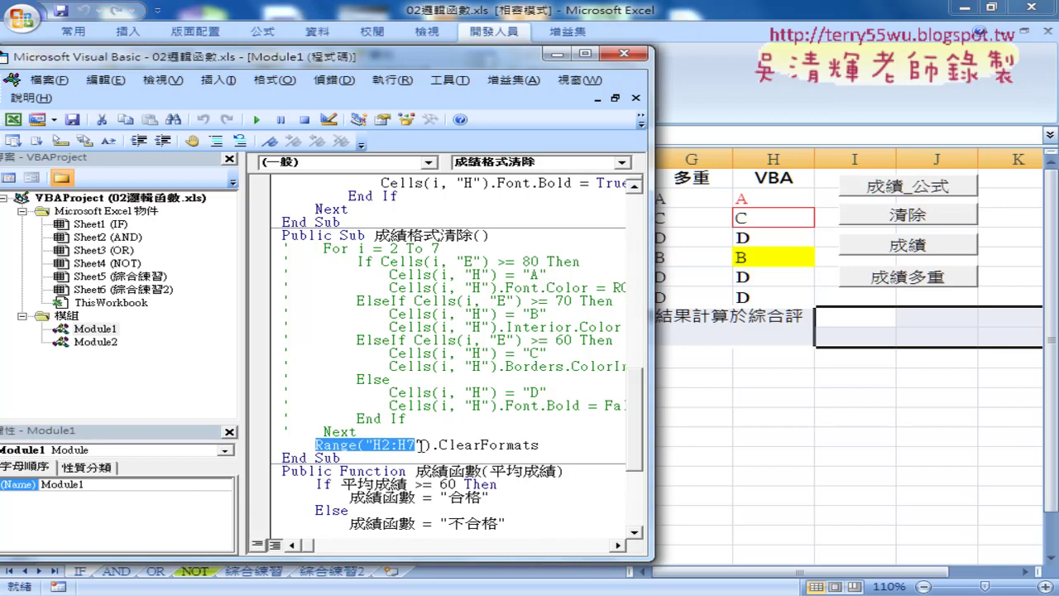
click(520, 379)
click(257, 119)
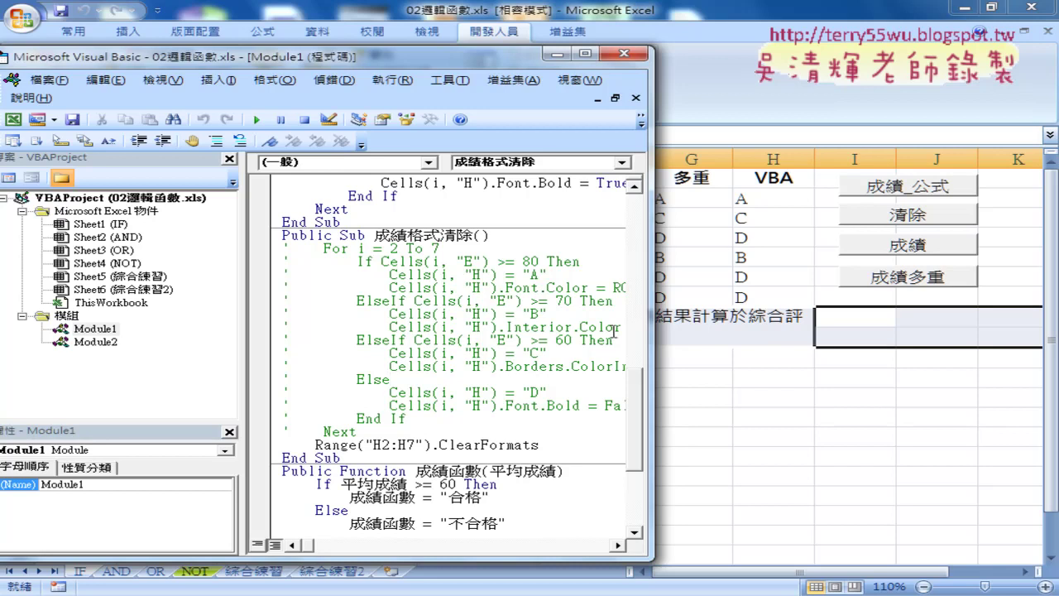
- Highlight the ClearFormats call in the 成績格式清除 code again
drag(540, 445, 432, 445)
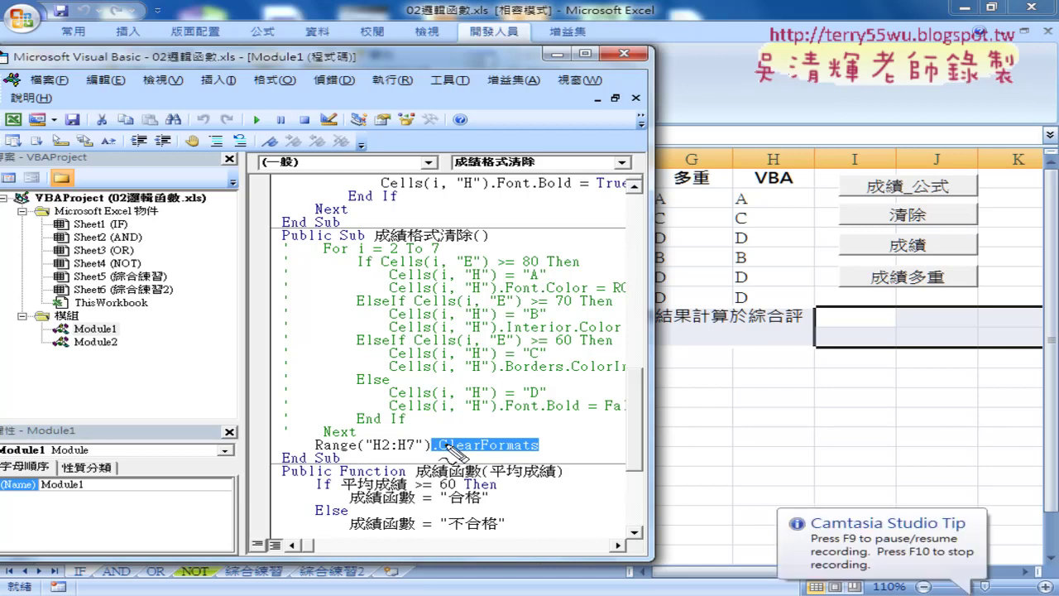
drag(372, 452, 422, 452)
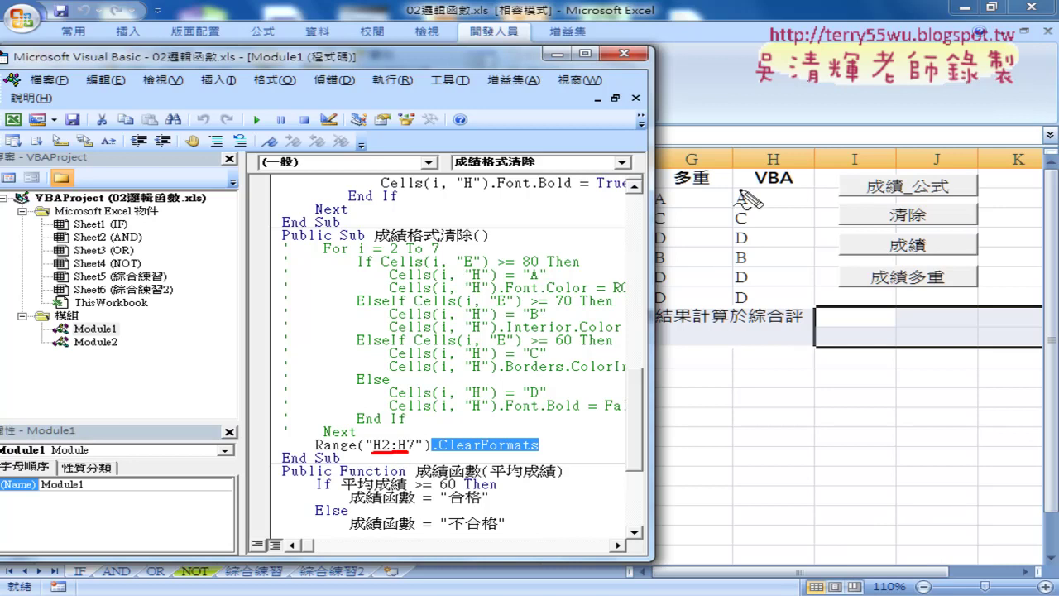
drag(731, 192, 726, 301)
drag(731, 188, 725, 305)
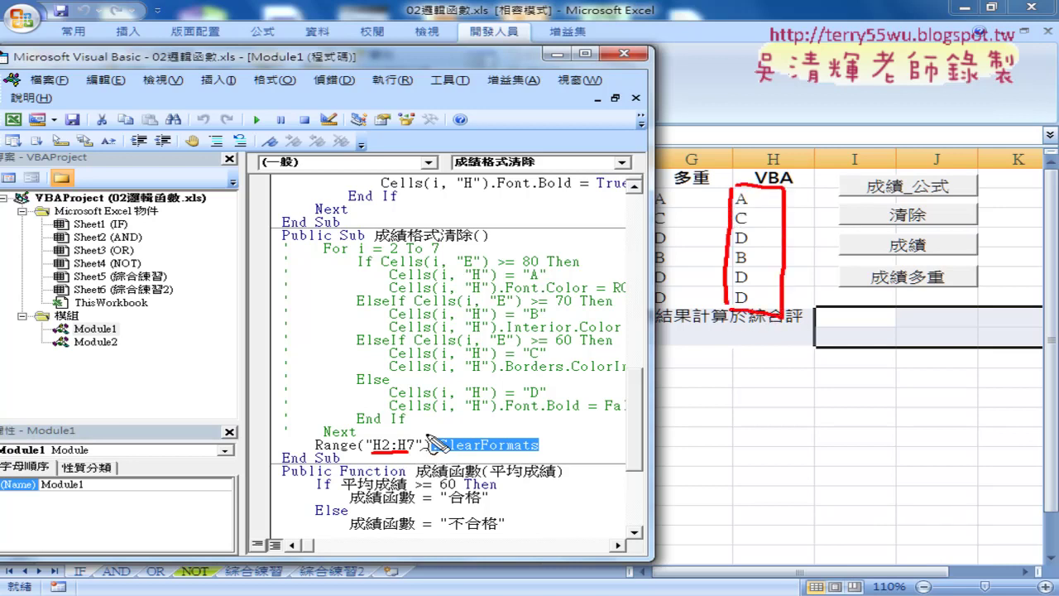
- Retype .ClearFormats after Range("H2:H7") via IntelliSense and close the code editor
key(Escape)
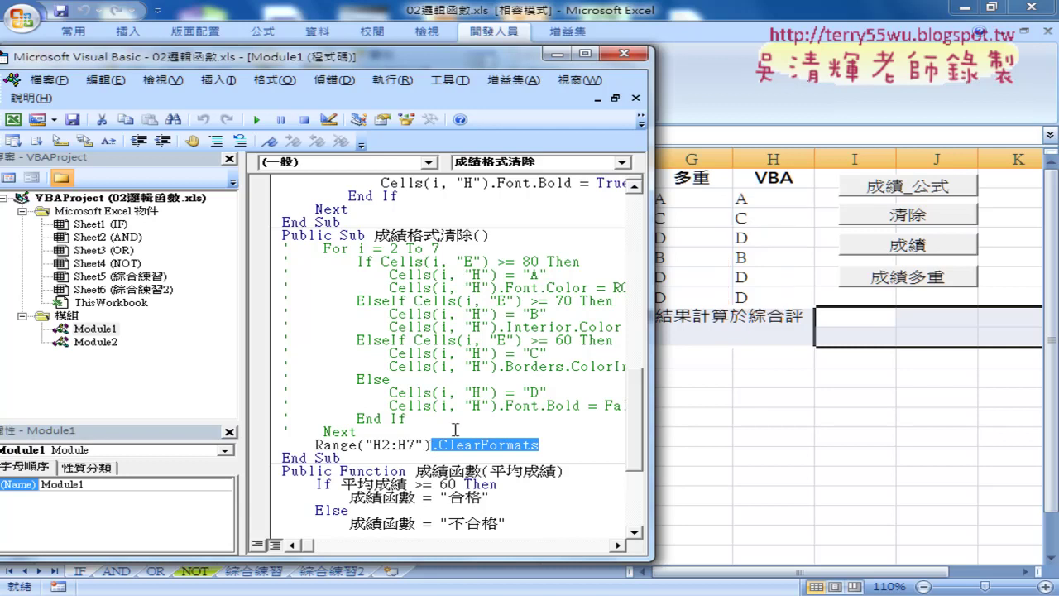
key(Delete)
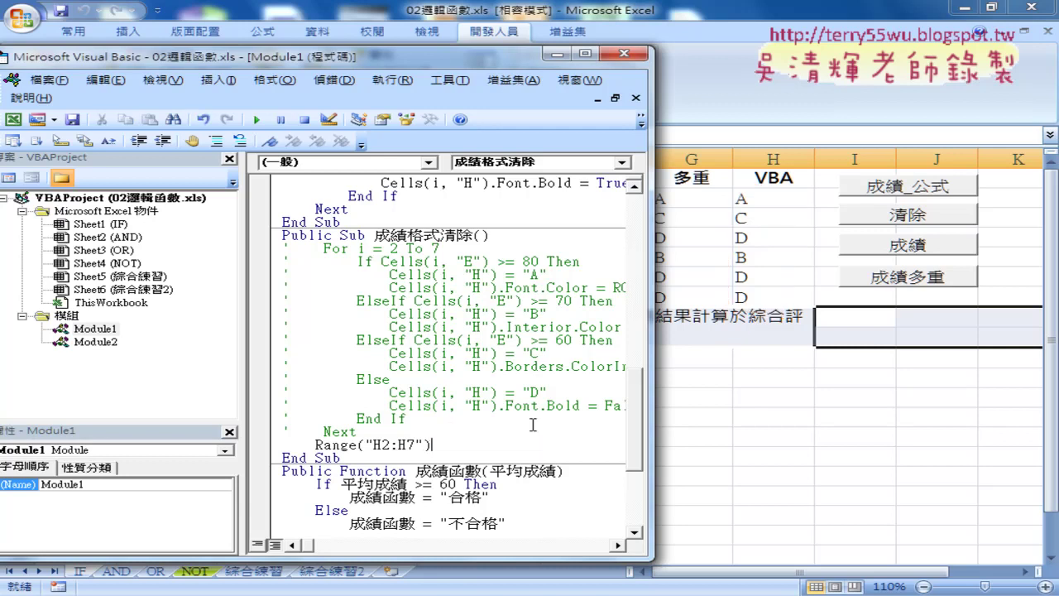
text(.)
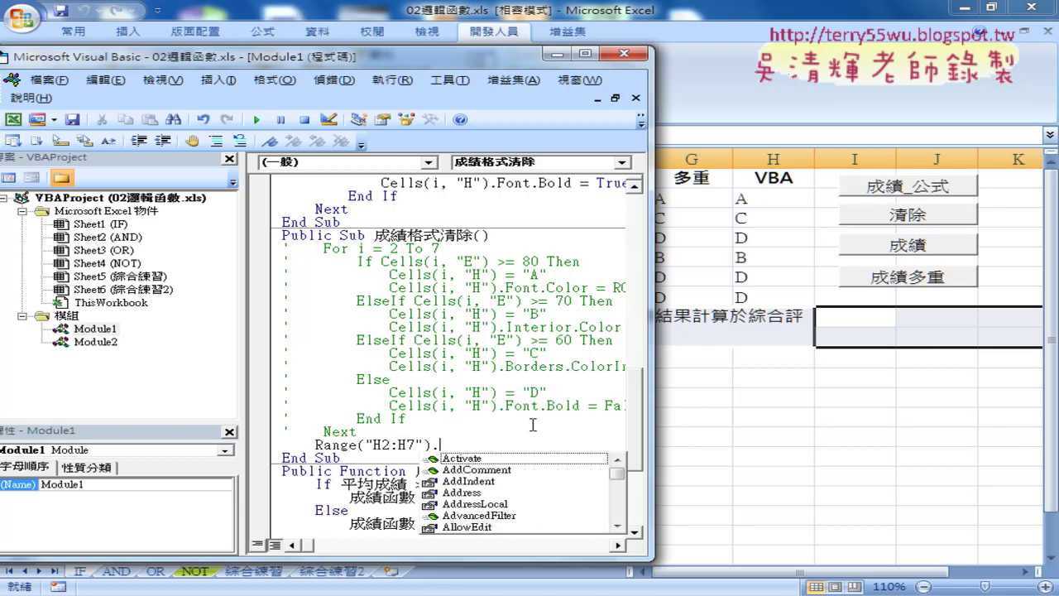
text(cl)
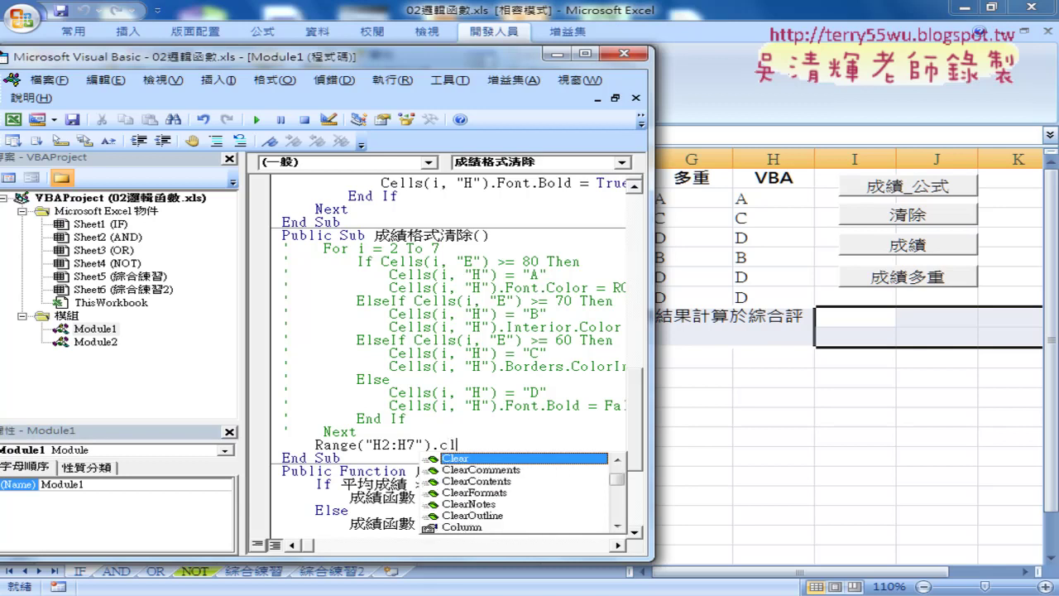
key(Down)
key(Down)
key(Down)
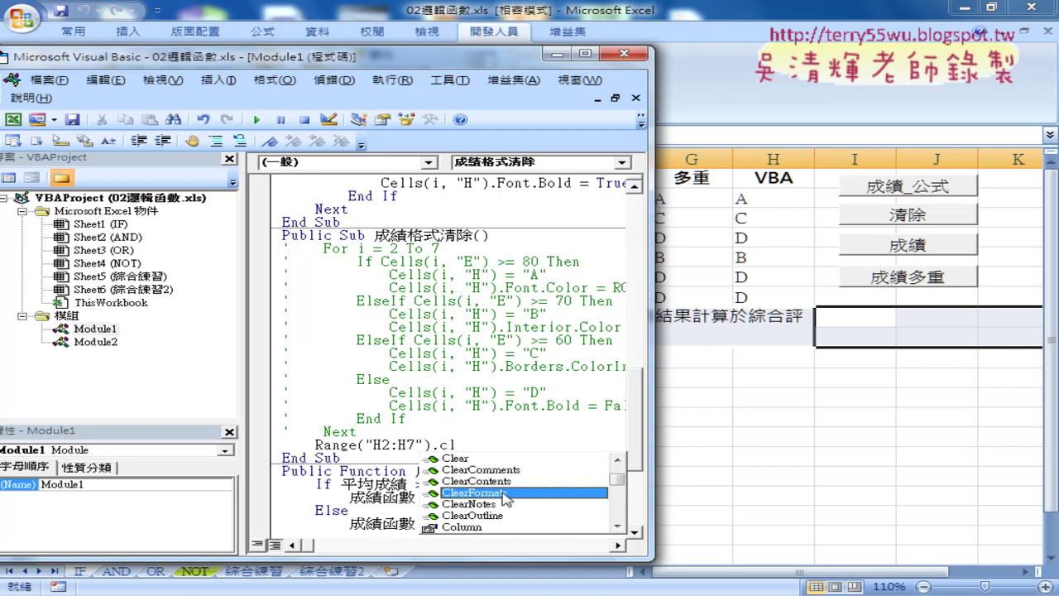
key(Tab)
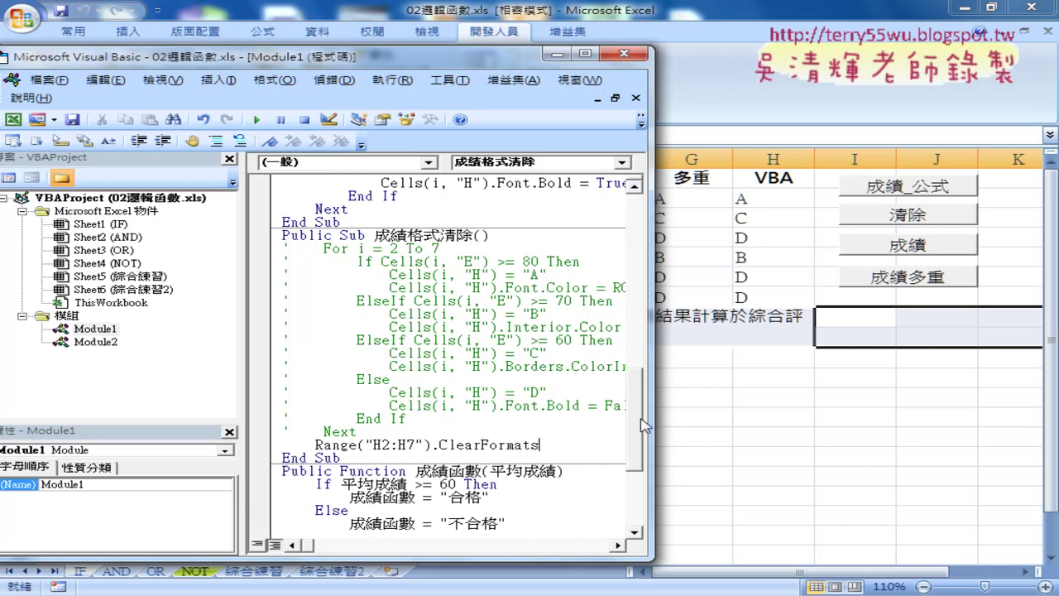
click(713, 415)
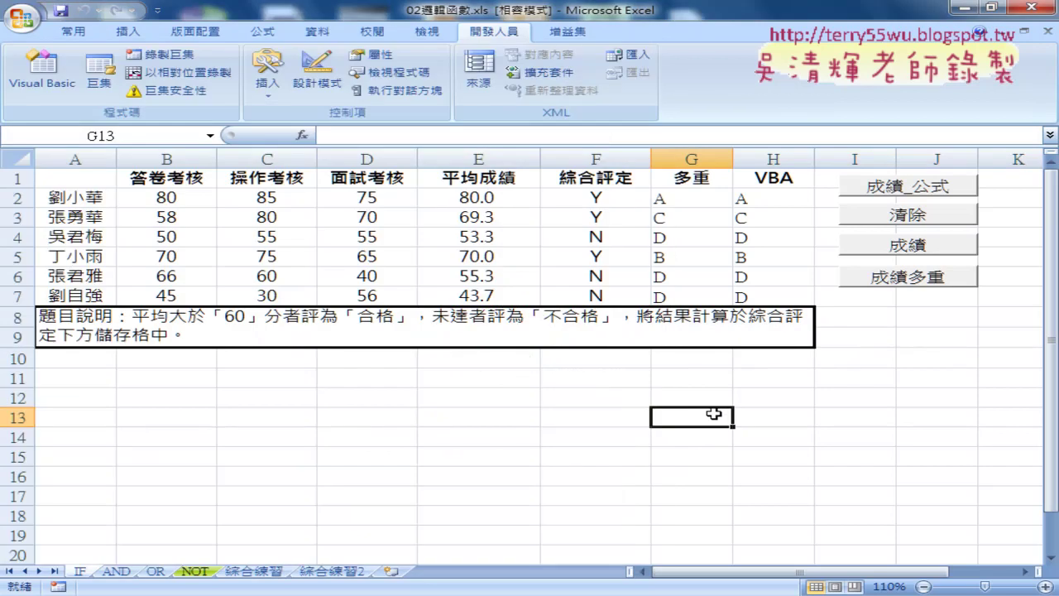
click(308, 591)
- Highlight the word ClearFormats in yellow in the code notes
scroll(319, 460, down, 2)
scroll(331, 464, down, 5)
scroll(322, 464, down, 3)
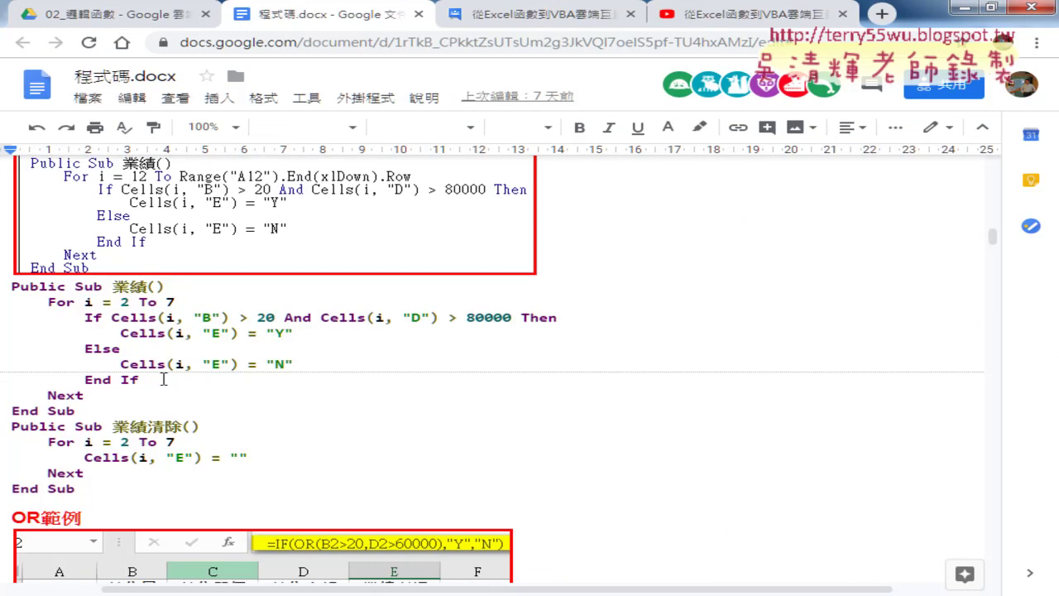
scroll(165, 381, down, 3)
scroll(182, 383, down, 4)
scroll(199, 387, down, 3)
scroll(218, 391, down, 1)
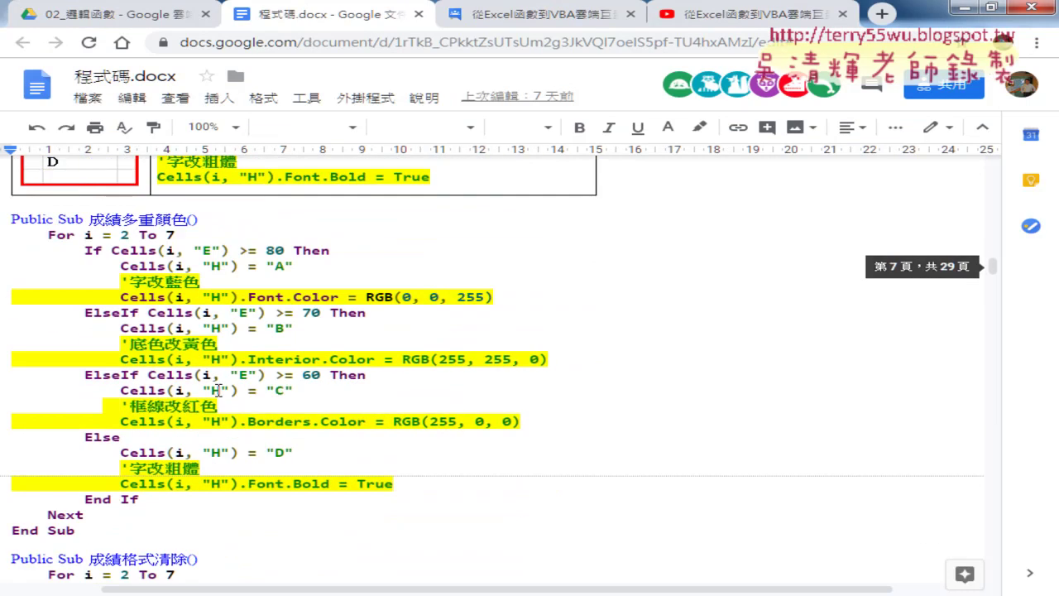
scroll(207, 391, down, 1)
scroll(182, 395, down, 1)
scroll(186, 394, down, 2)
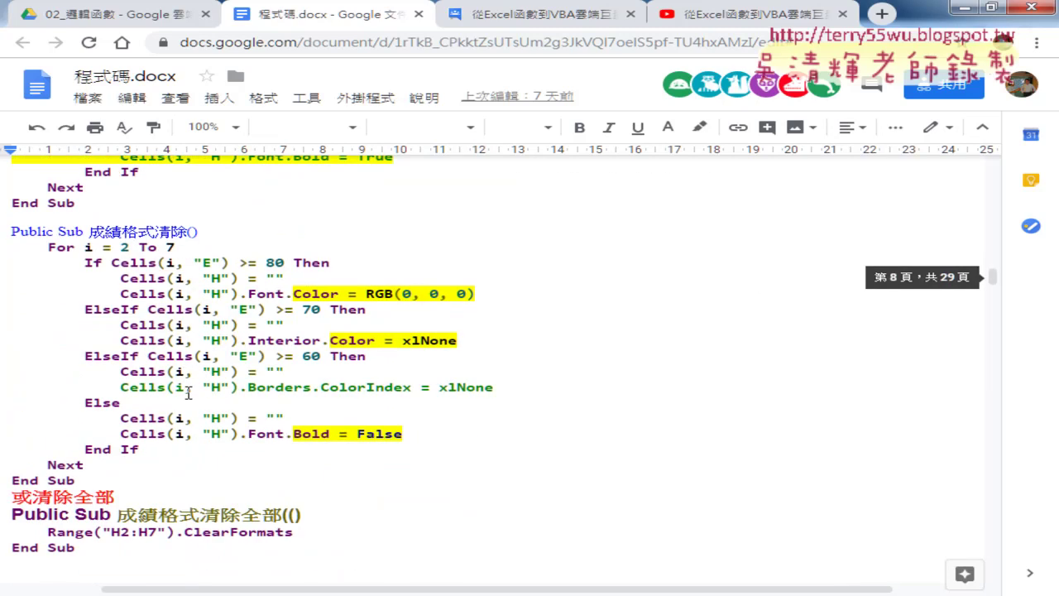
scroll(188, 393, down, 1)
scroll(191, 389, down, 1)
scroll(193, 404, down, 1)
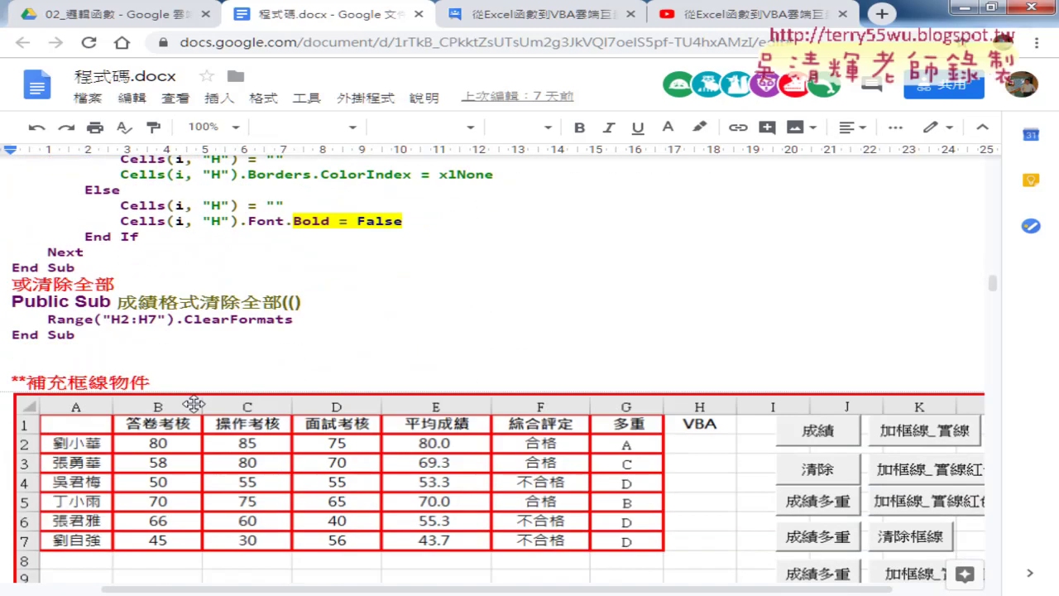
drag(296, 288, 185, 289)
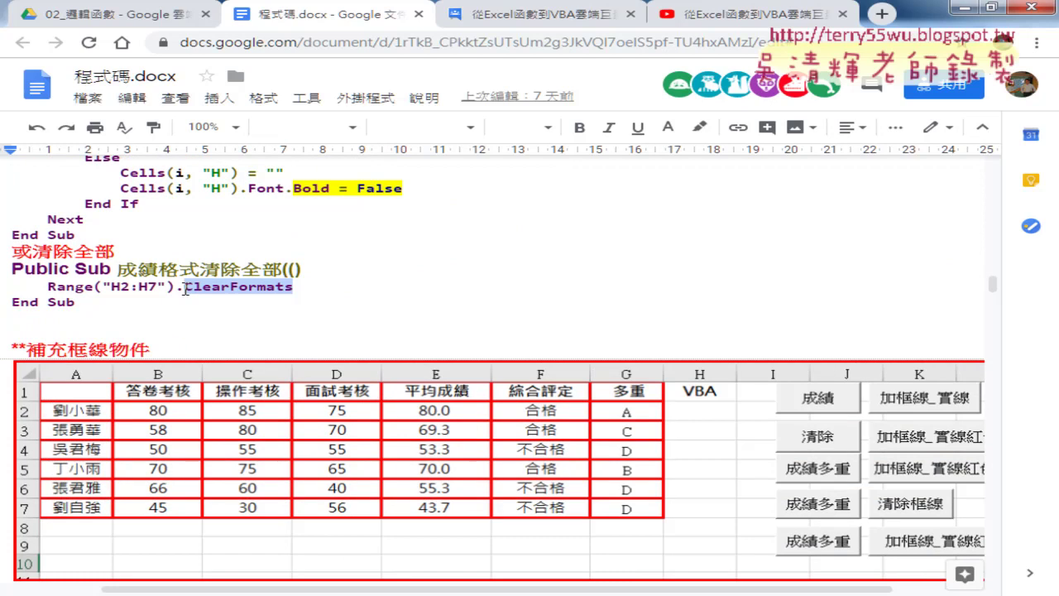
click(699, 126)
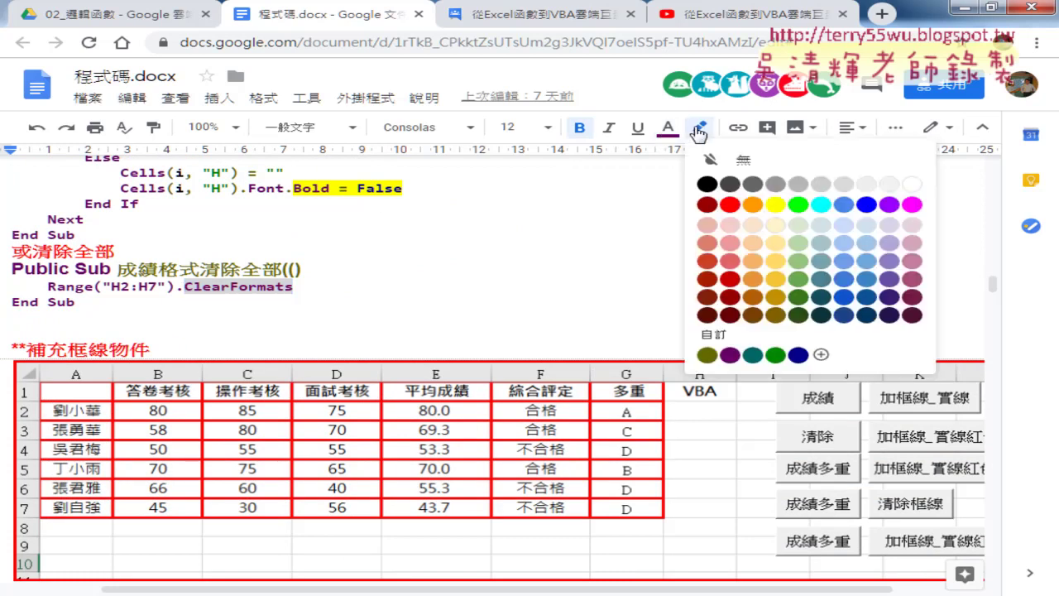
click(775, 204)
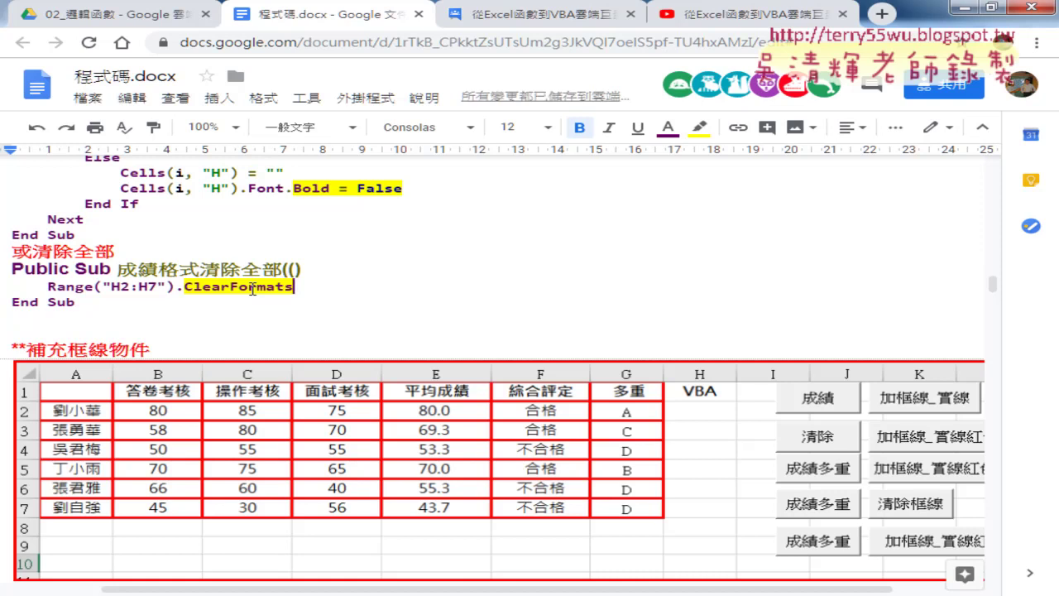
- Copy the sub name 加框線_實線紅色 from the notes and go back to Excel
scroll(253, 288, down, 1)
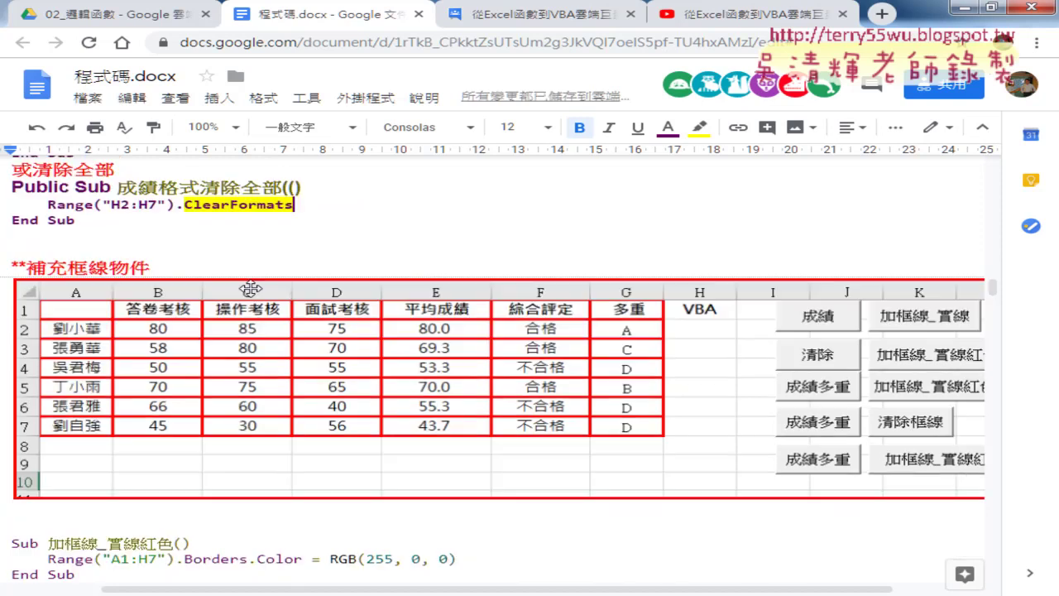
scroll(250, 288, down, 1)
scroll(251, 288, down, 1)
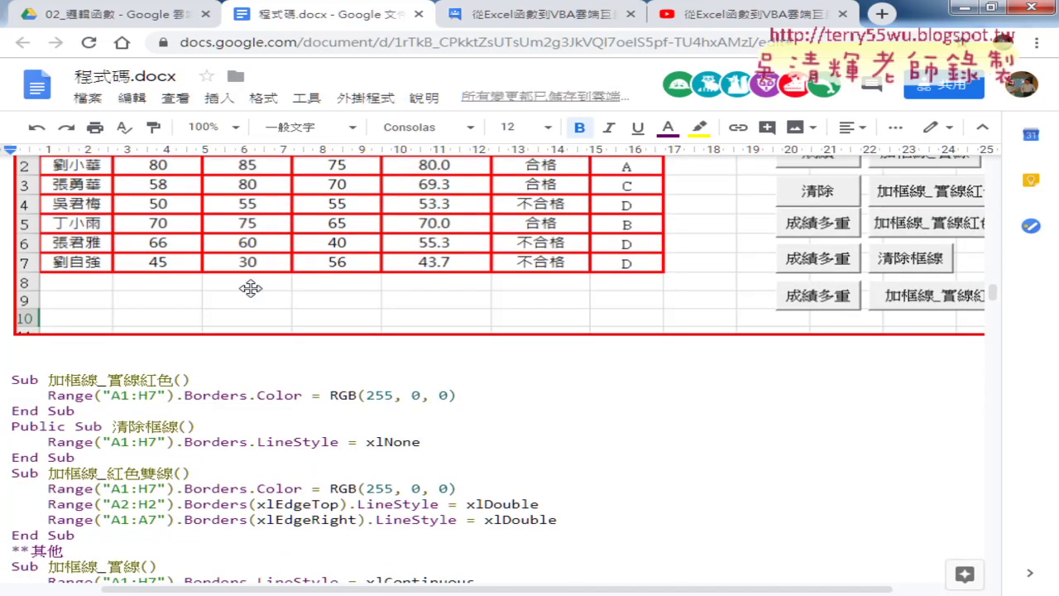
drag(47, 381, 171, 381)
key(ctrl+c)
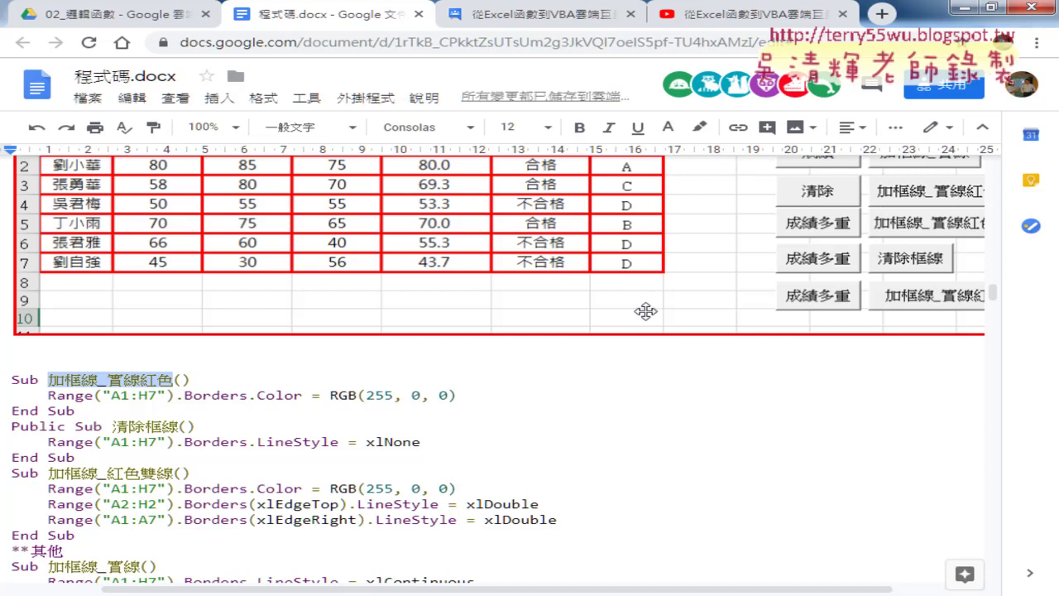
click(962, 18)
mouse_move(82, 177)
mouse_down()
mouse_move(196, 246)
mouse_move(735, 285)
mouse_up()
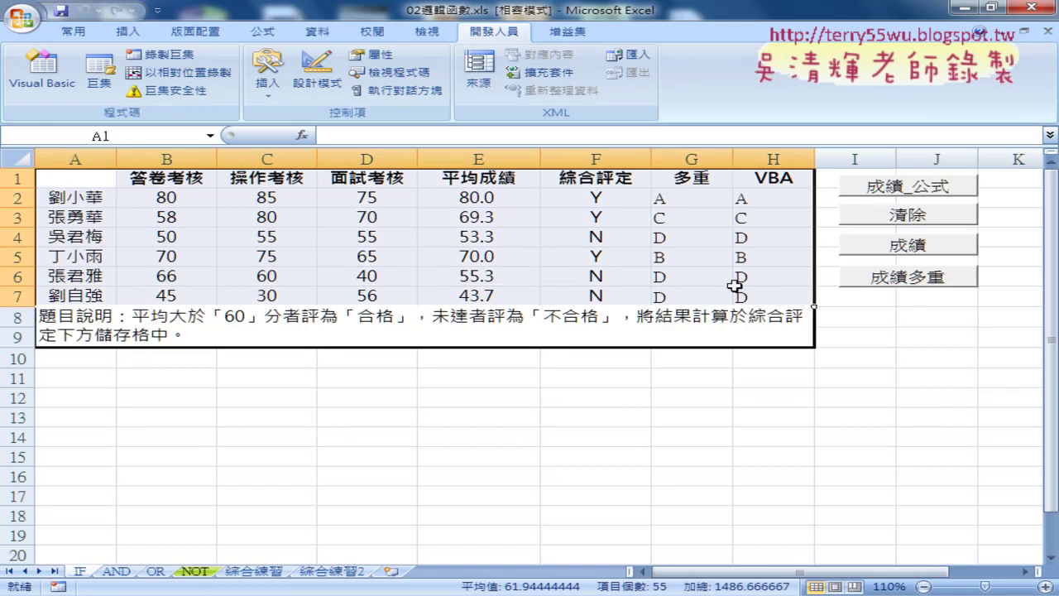
- Delete rows 8–9 of question text and select the A1:H7 grade table
click(30, 325)
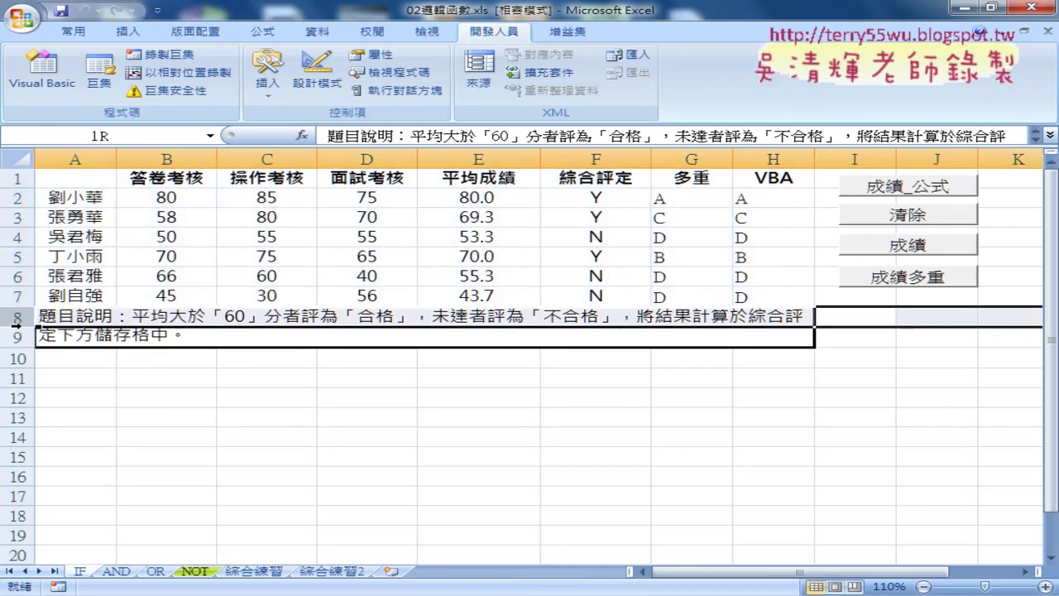
right_click(170, 327)
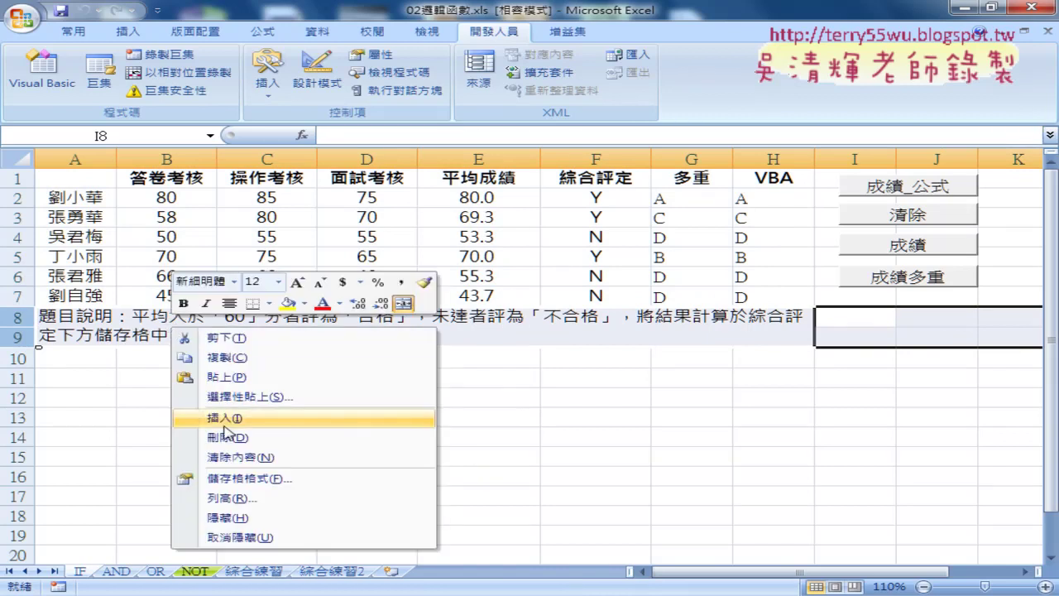
click(229, 438)
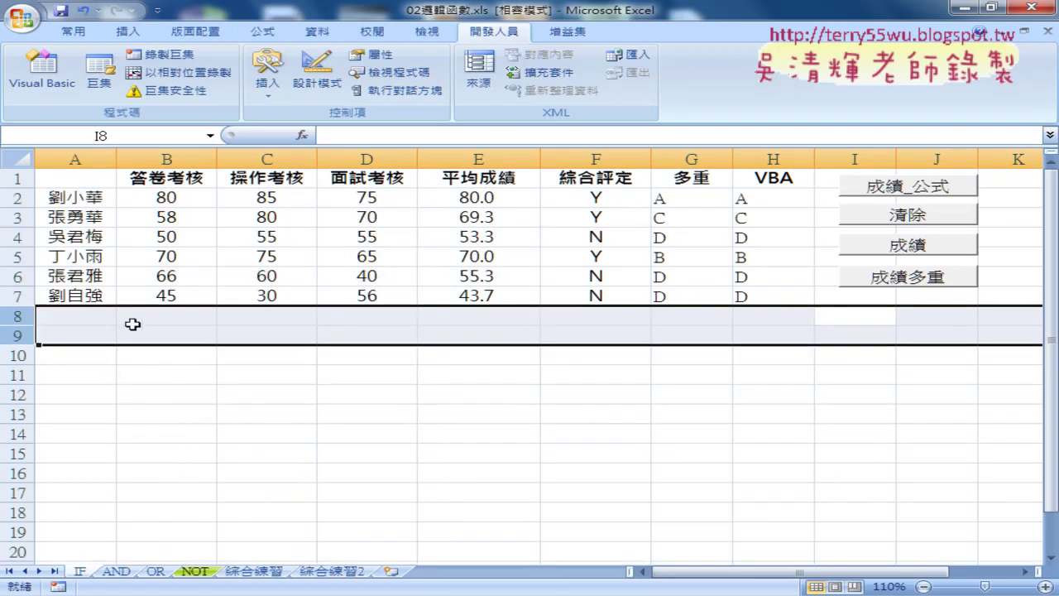
click(224, 331)
drag(17, 315, 16, 354)
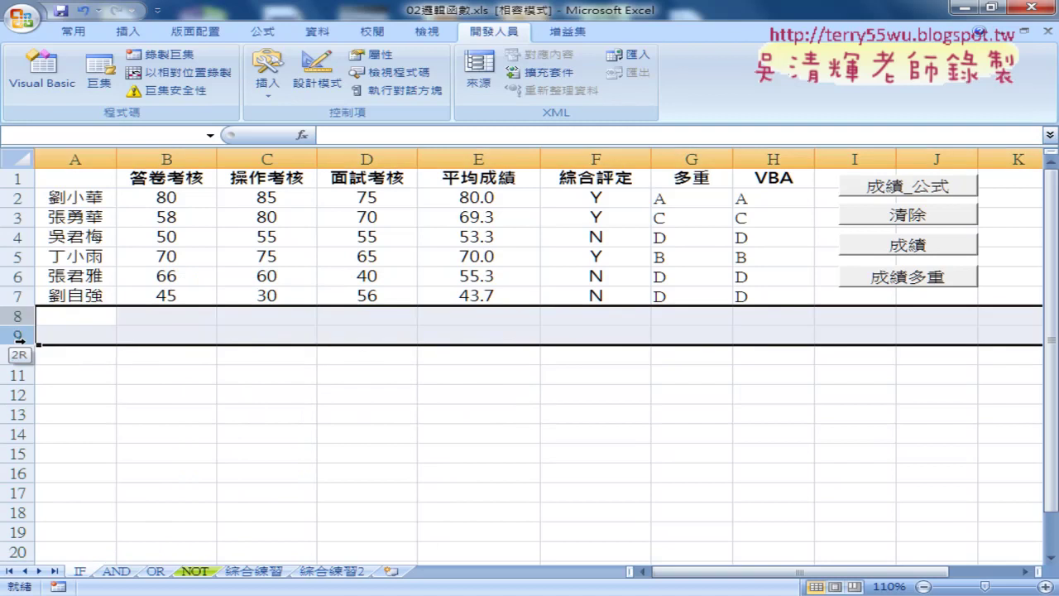
click(327, 352)
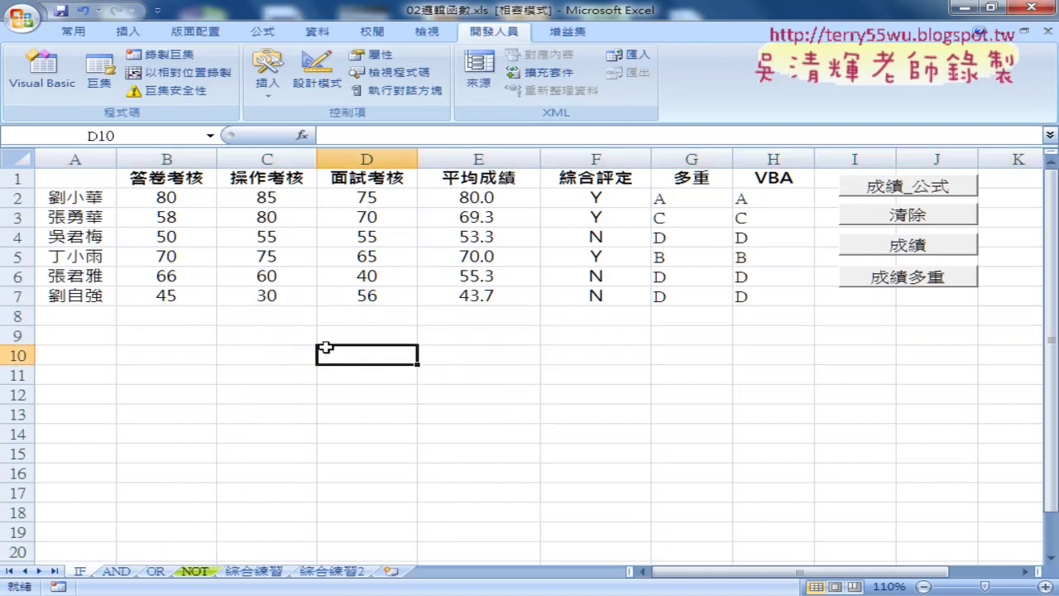
click(81, 177)
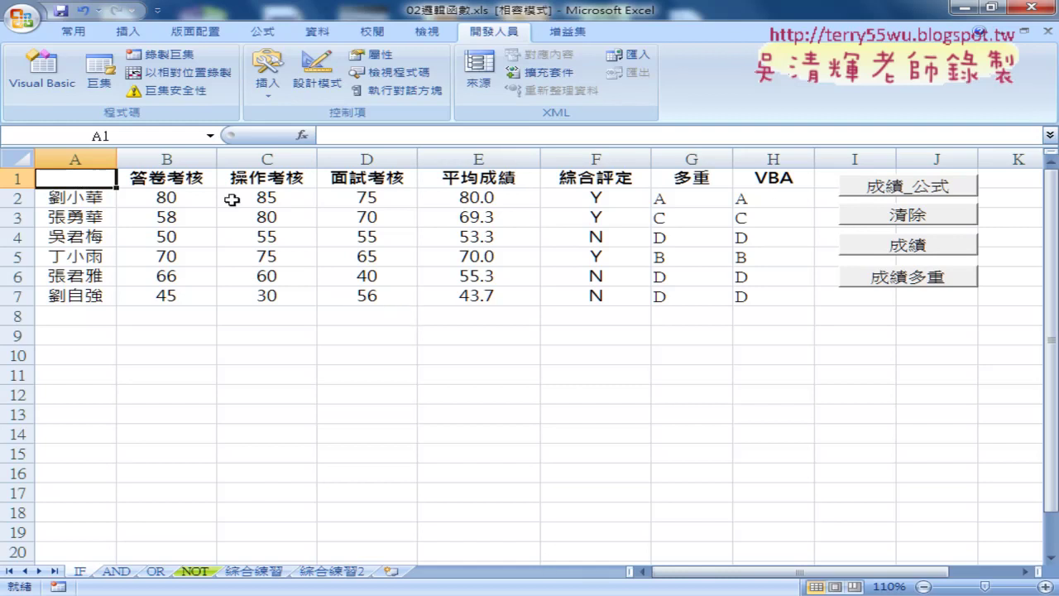
drag(83, 176, 759, 293)
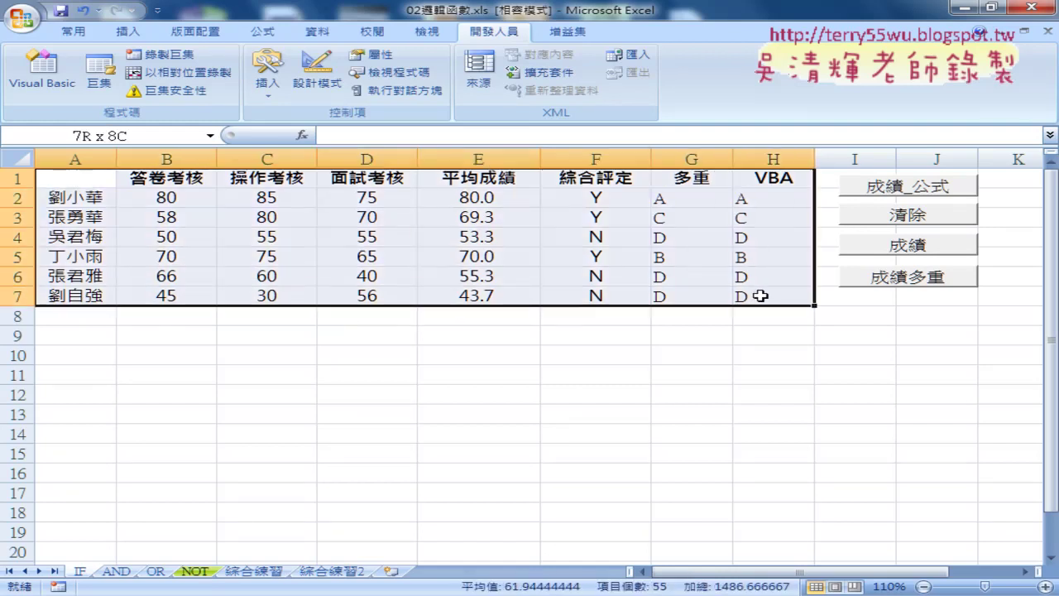
- Insert a Public Sub procedure named 加框線_實線紅色 into Module1 via Insert > Procedure
click(43, 84)
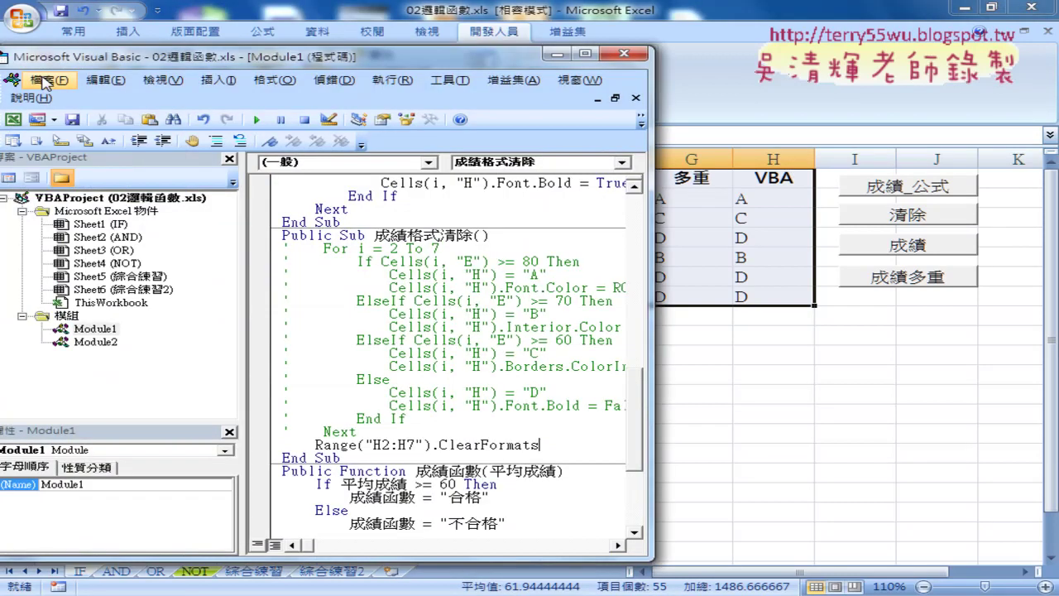
mouse_move(318, 26)
mouse_down()
mouse_move(626, 72)
mouse_move(578, 53)
mouse_move(524, 53)
mouse_up()
click(437, 68)
click(453, 88)
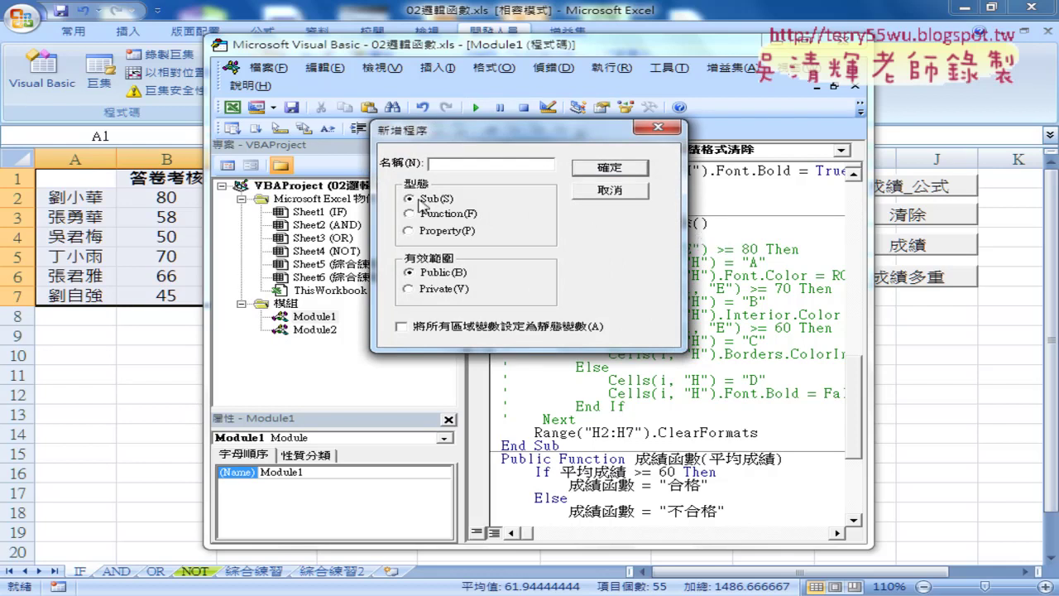
right_click(454, 164)
click(504, 242)
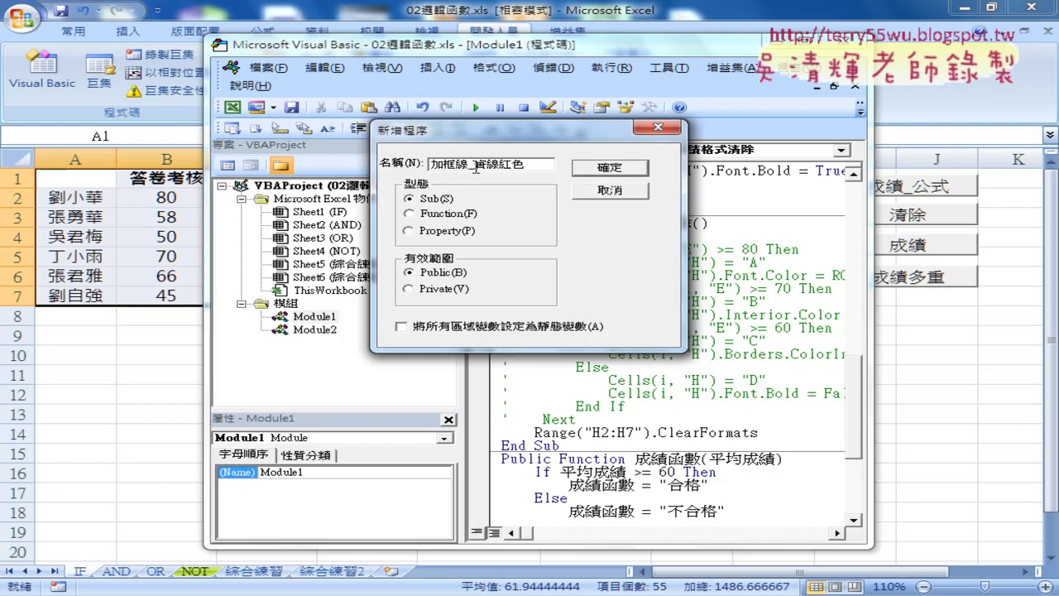
drag(473, 165, 537, 166)
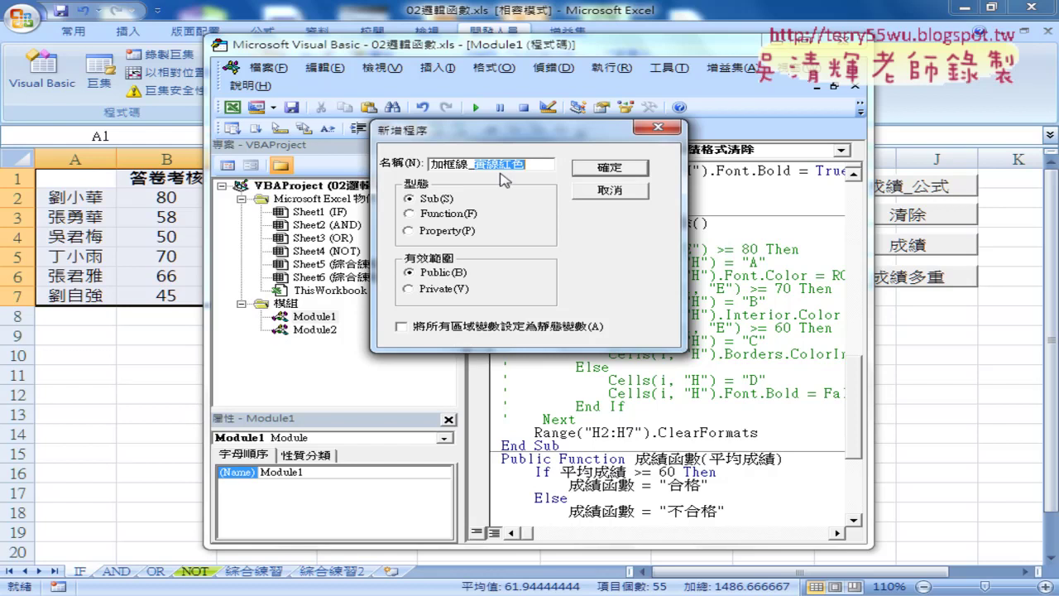
click(530, 166)
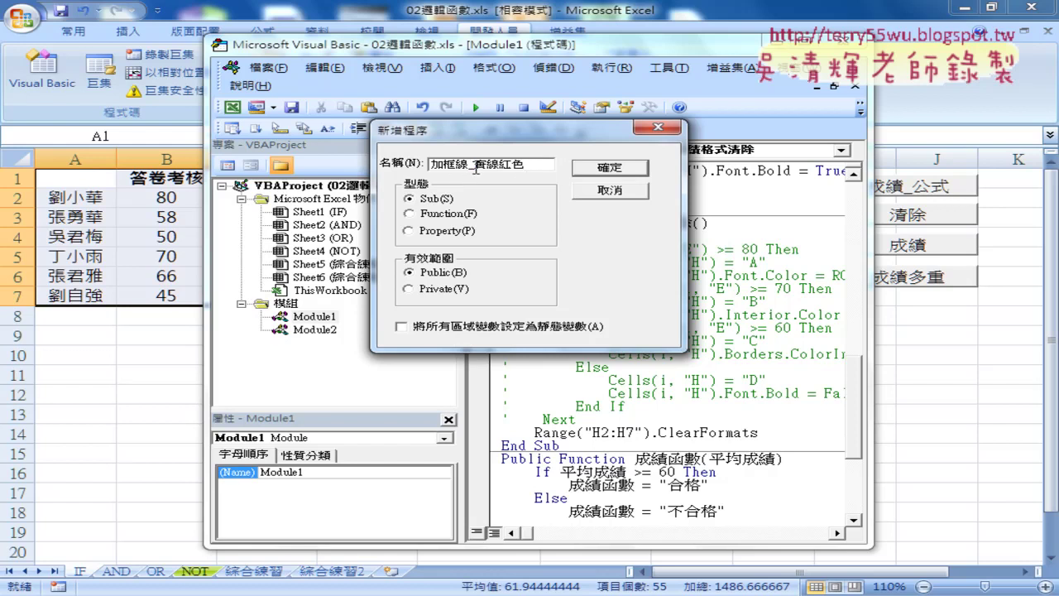
click(612, 170)
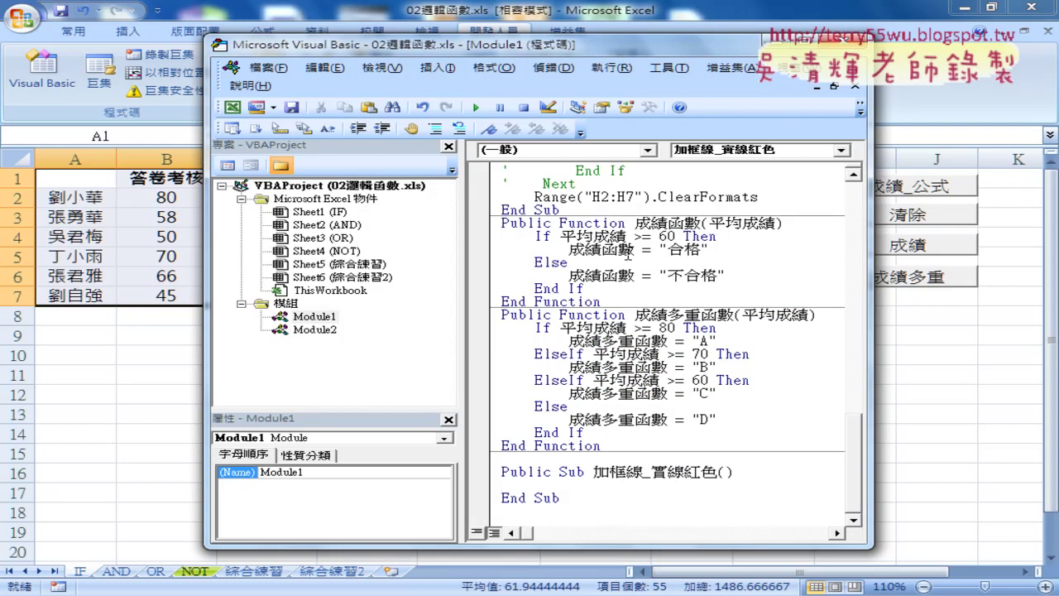
- Indent the empty line inside the new 加框線_實線紅色 Sub
drag(594, 471, 720, 473)
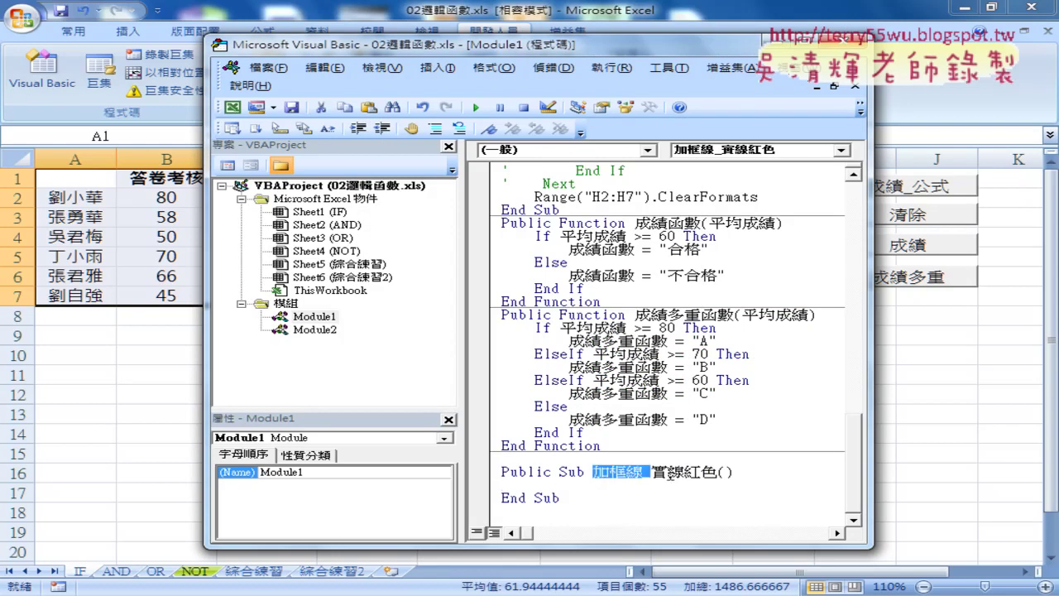
click(569, 489)
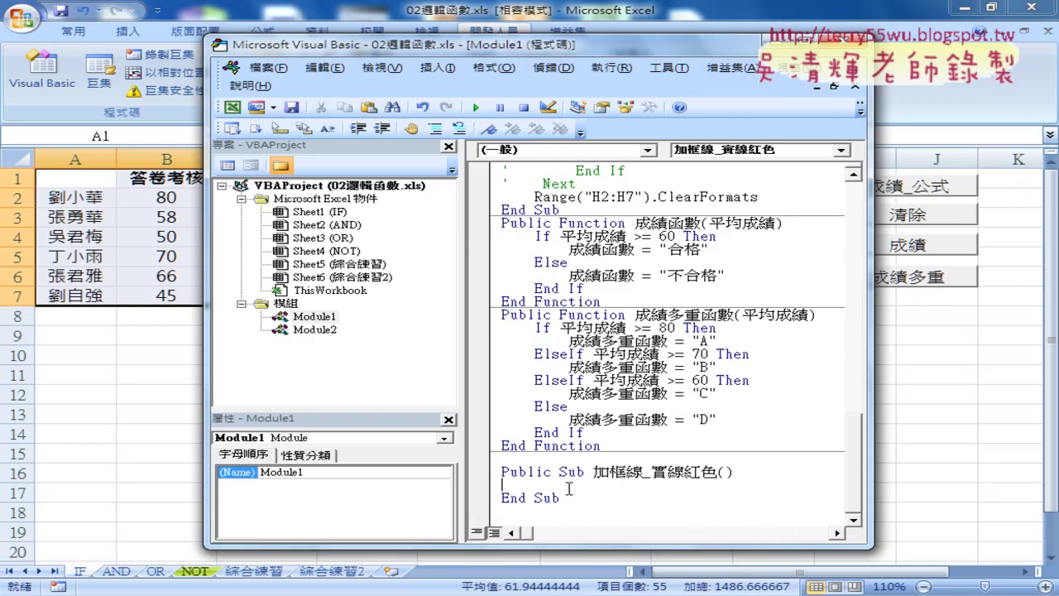
key(Tab)
click(526, 509)
scroll(524, 508, down, 1)
scroll(524, 508, down, 3)
scroll(524, 508, down, 1)
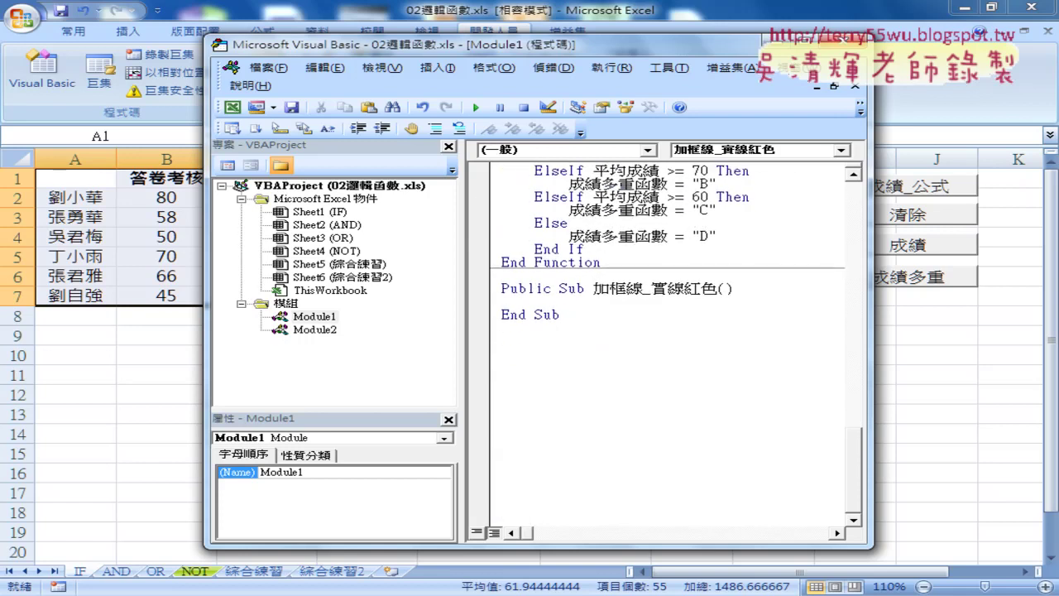
- Type range("A1:H8").Borders. in the new sub, picking Borders from IntelliSense
drag(438, 52, 374, 329)
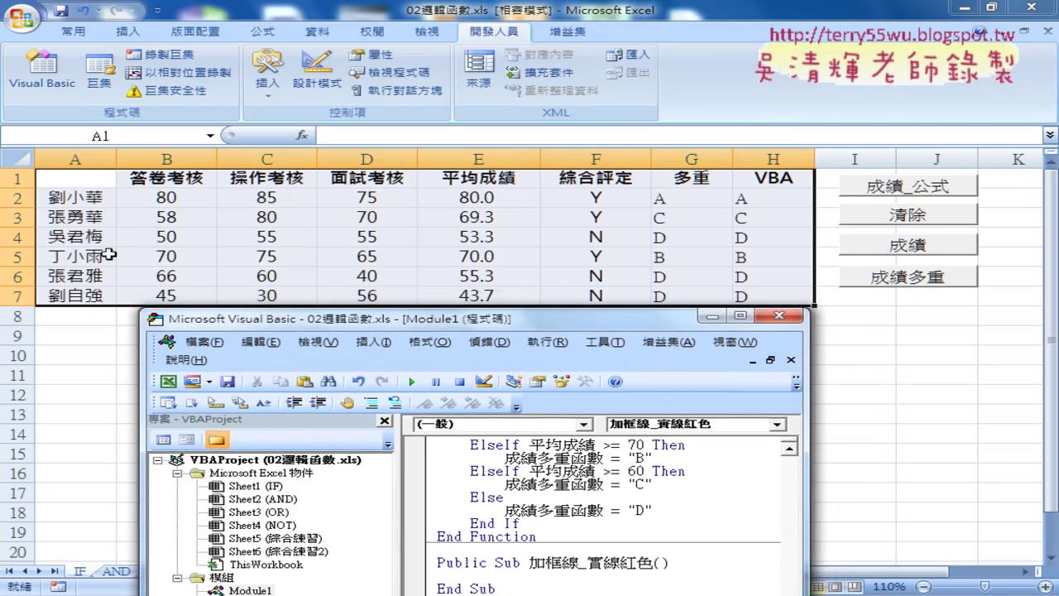
drag(470, 321, 493, 197)
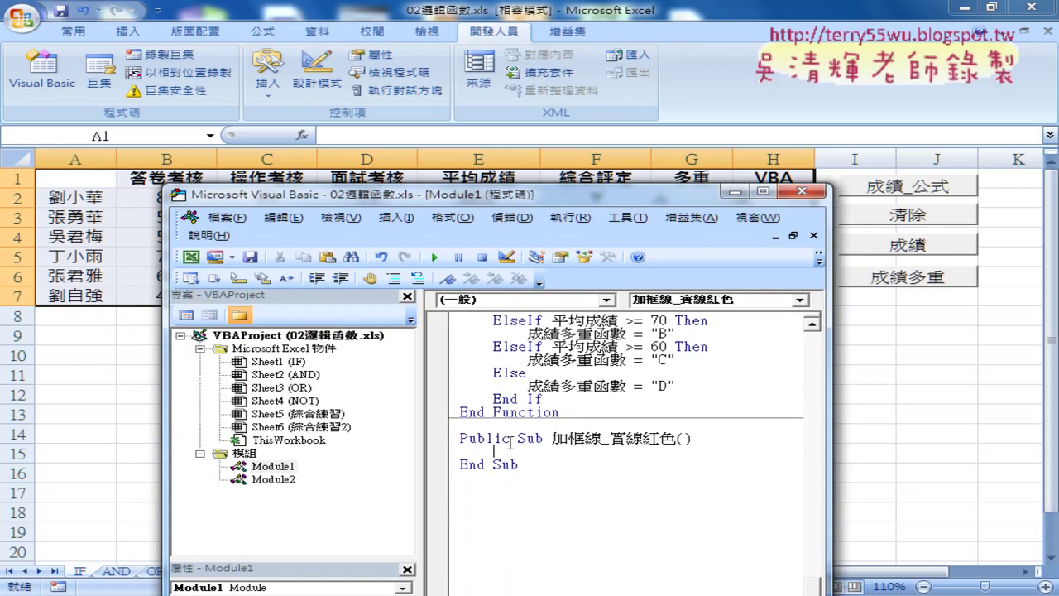
text(ra)
text(nge()
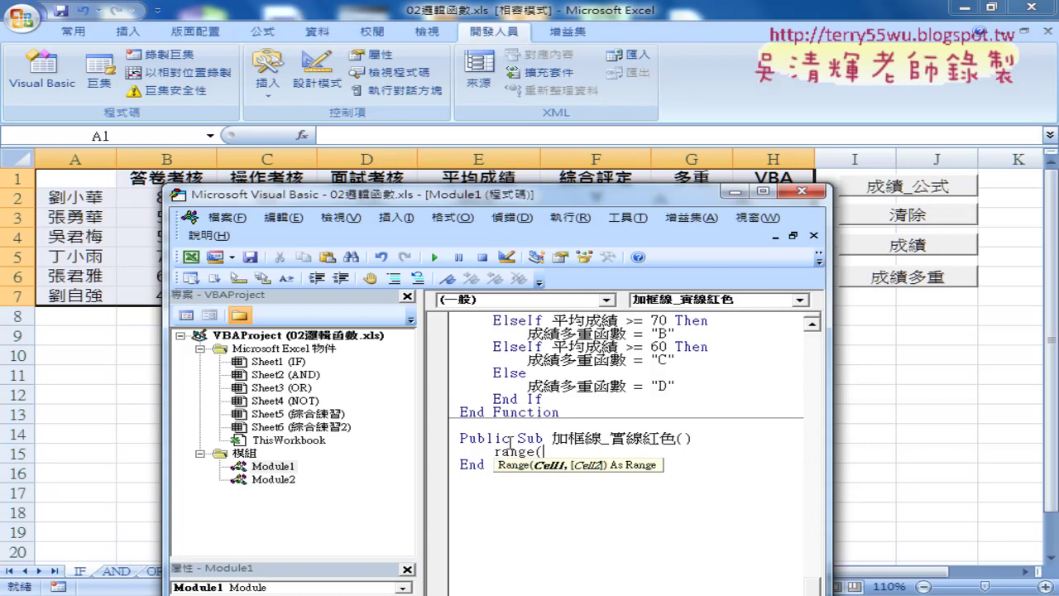
text(")
text(A1:)
text(H8")
text().)
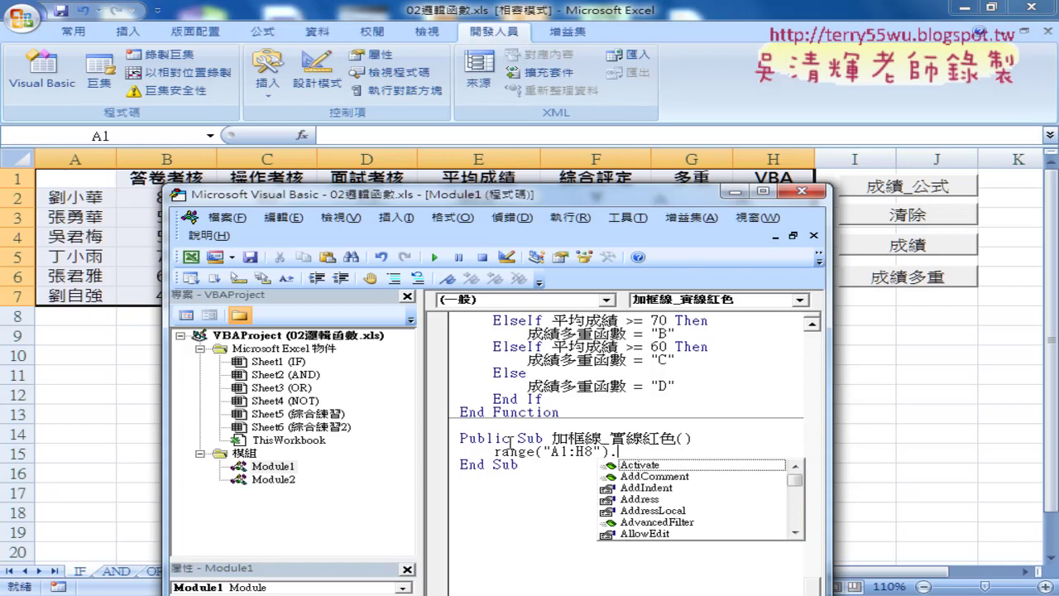
text(B)
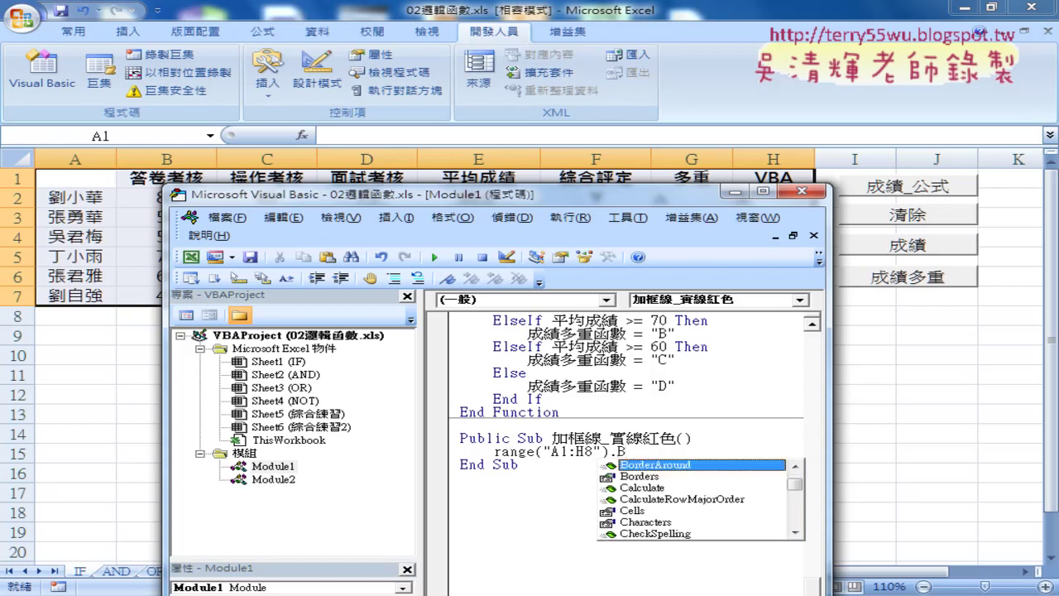
key(Down)
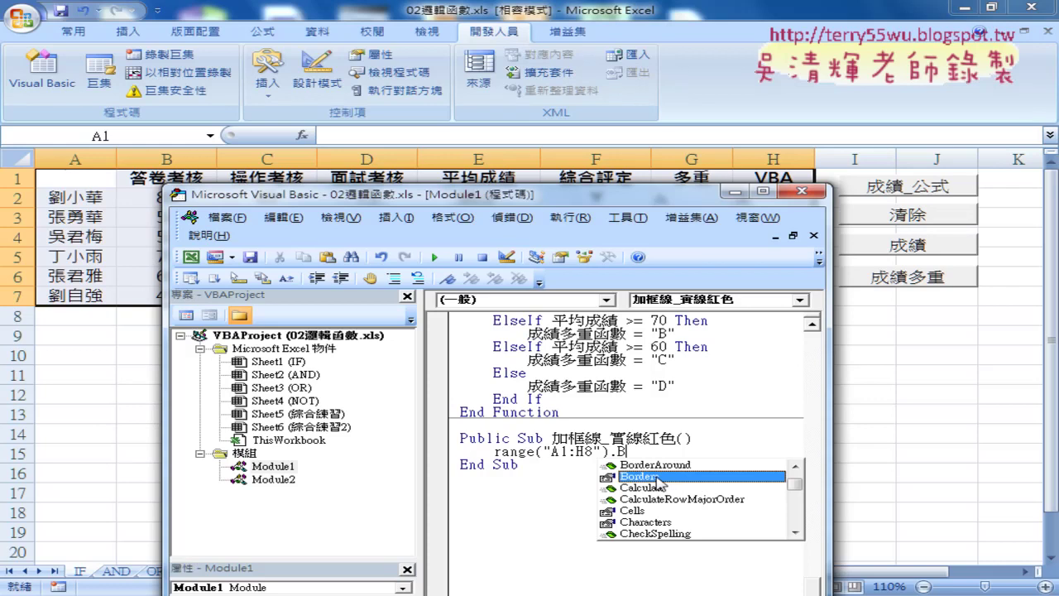
double_click(657, 478)
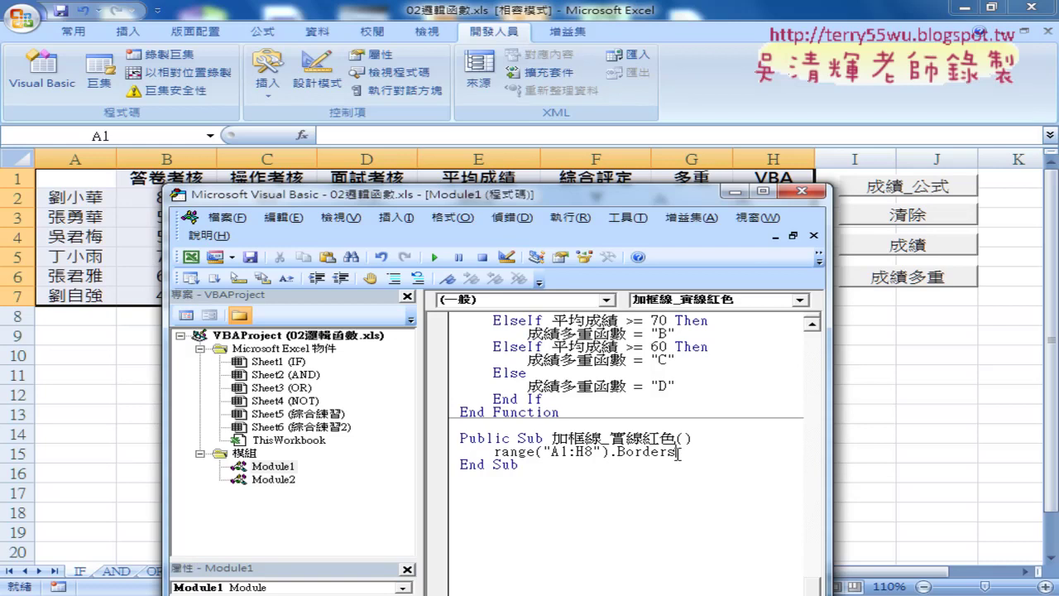
text(.)
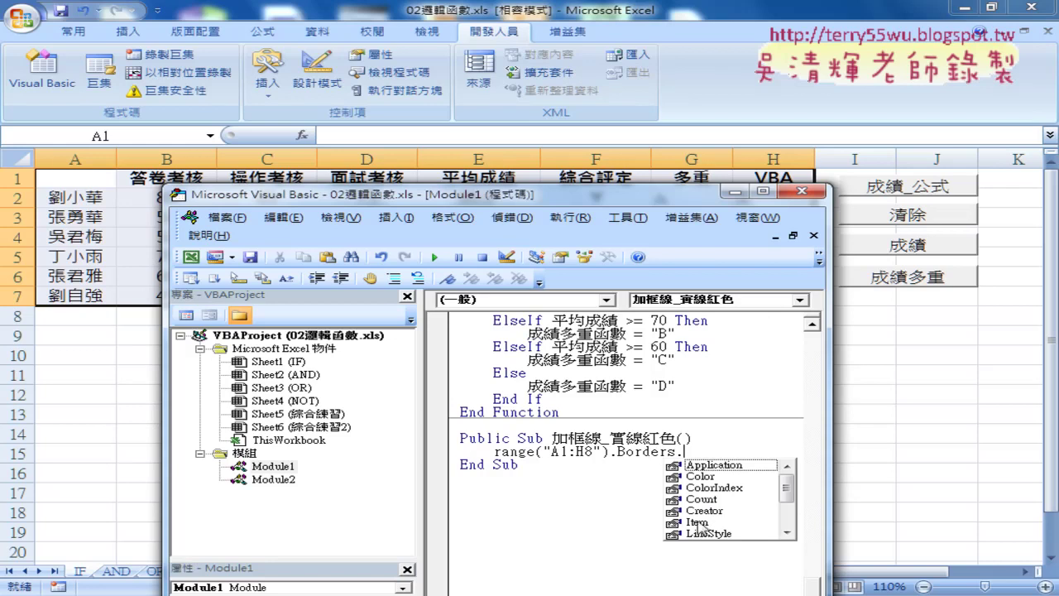
click(708, 480)
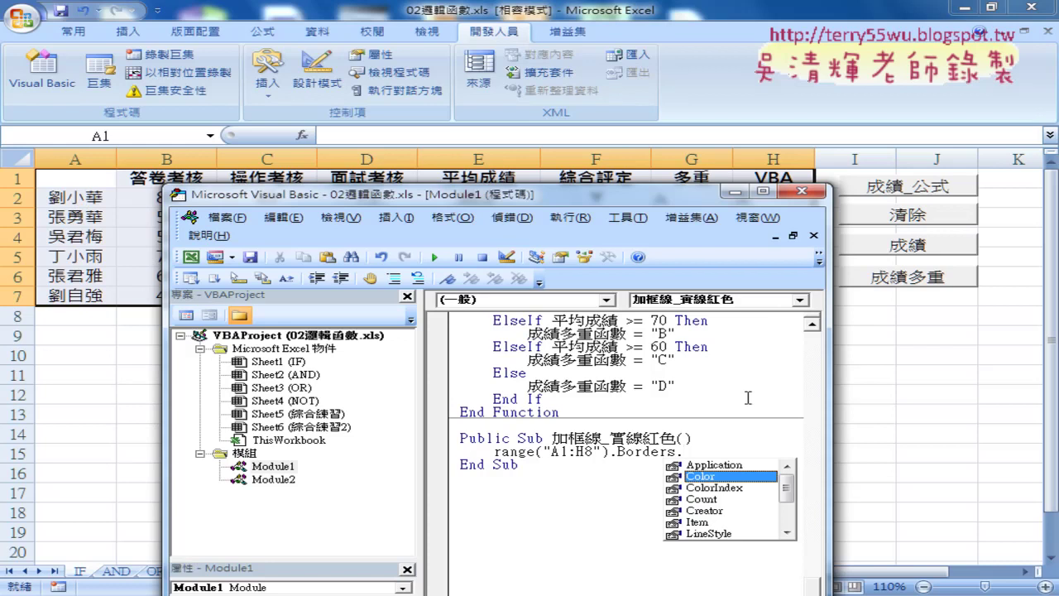
- Finish the statement with the Color property set to rgb(255,0,0) for range A1:H8's borders
double_click(707, 478)
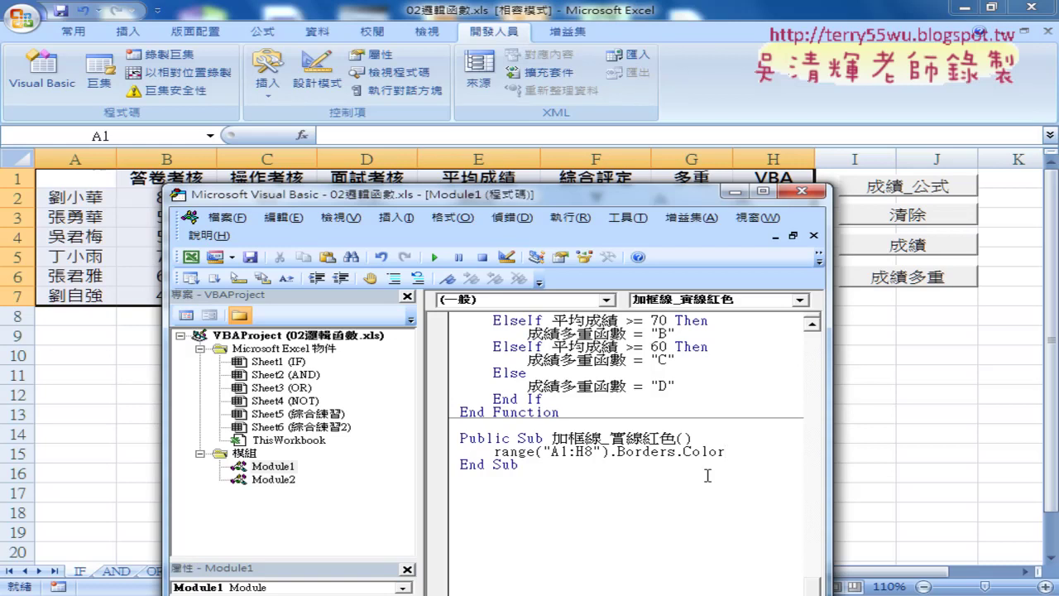
text(=)
text(rgb)
text(()
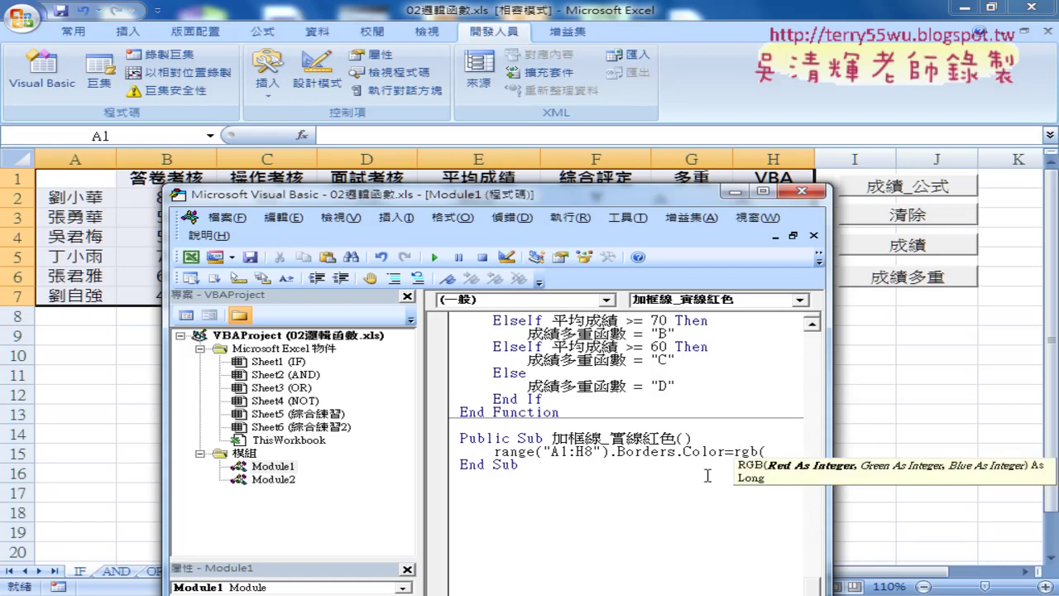
text(255)
text(,)
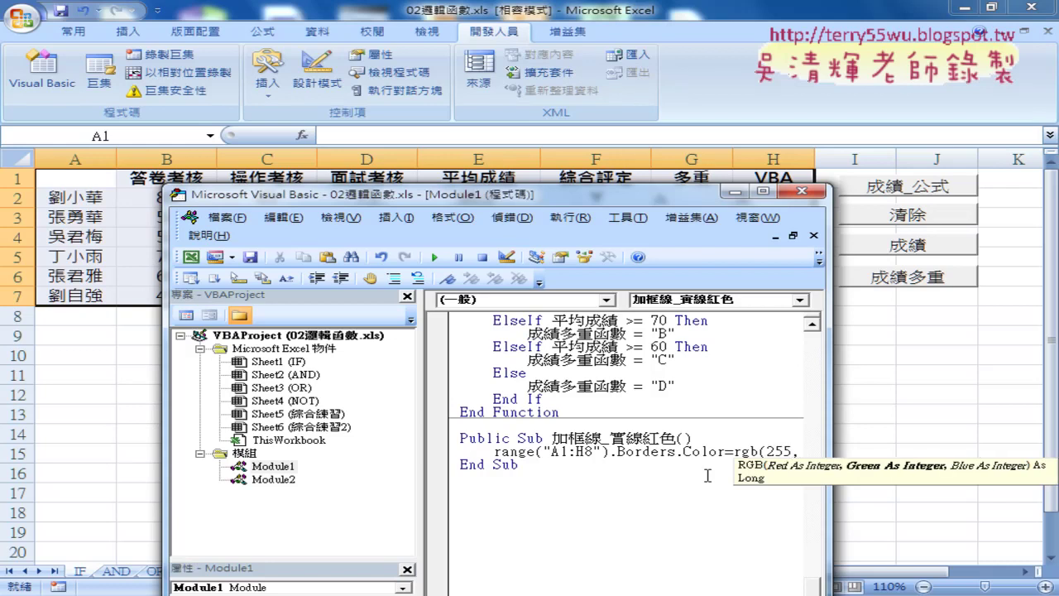
text(0,)
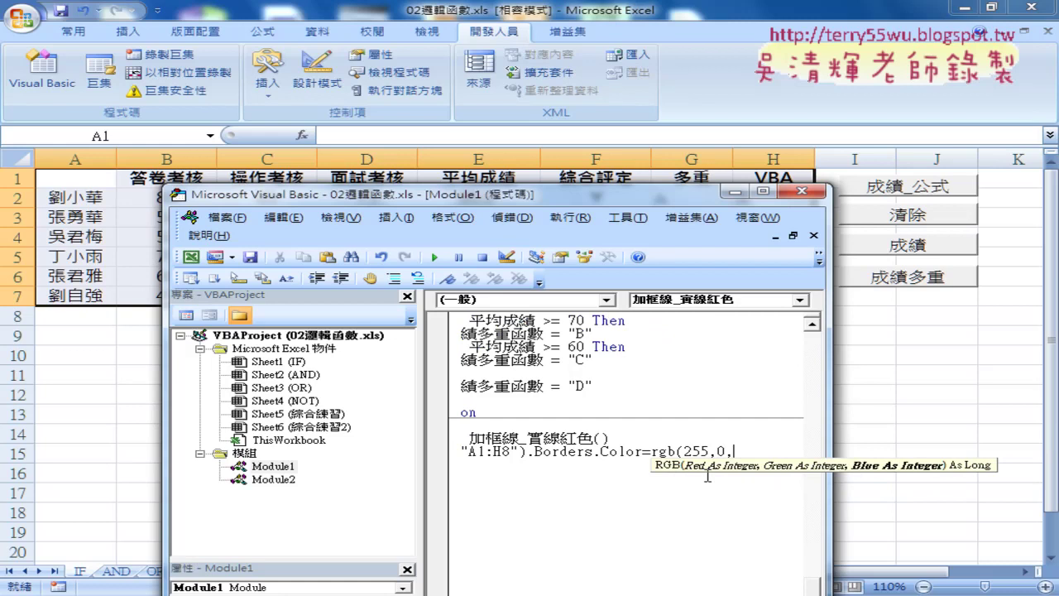
text(0)
text())
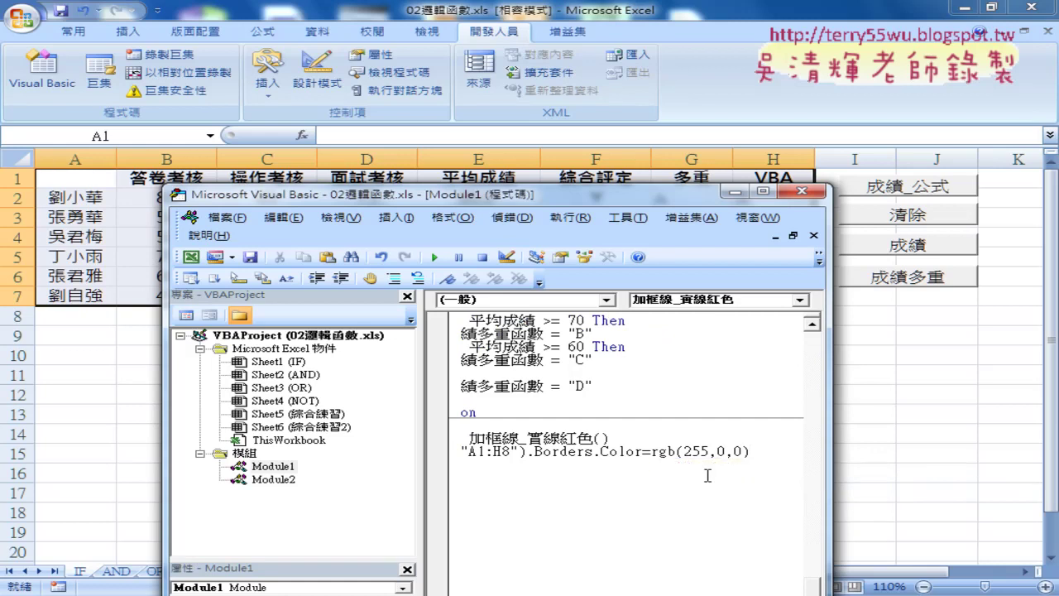
- Commit the edited line and enlarge the VBA editor window and code pane
click(695, 496)
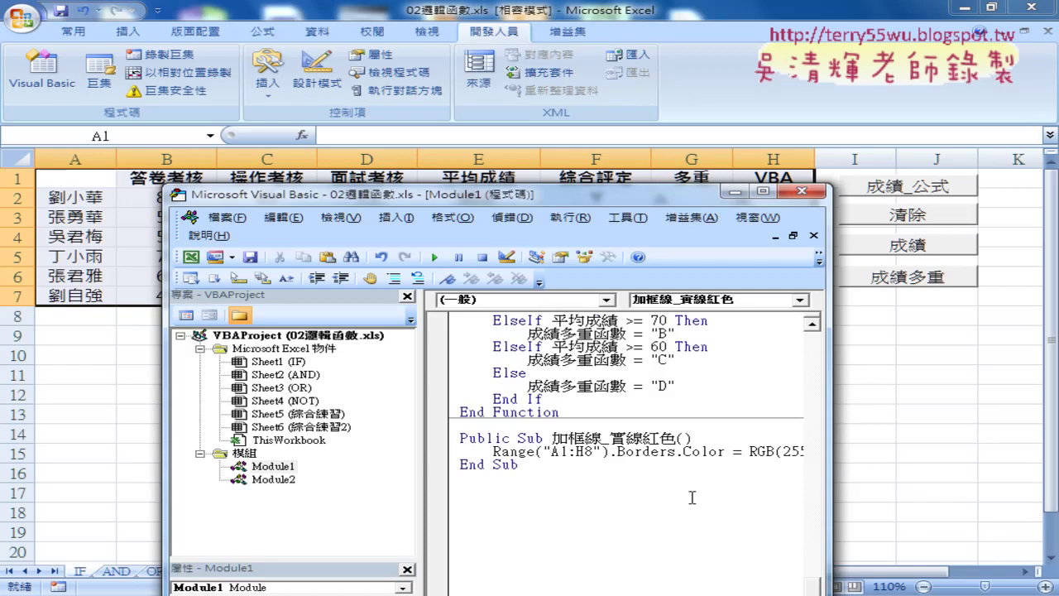
drag(417, 407, 361, 407)
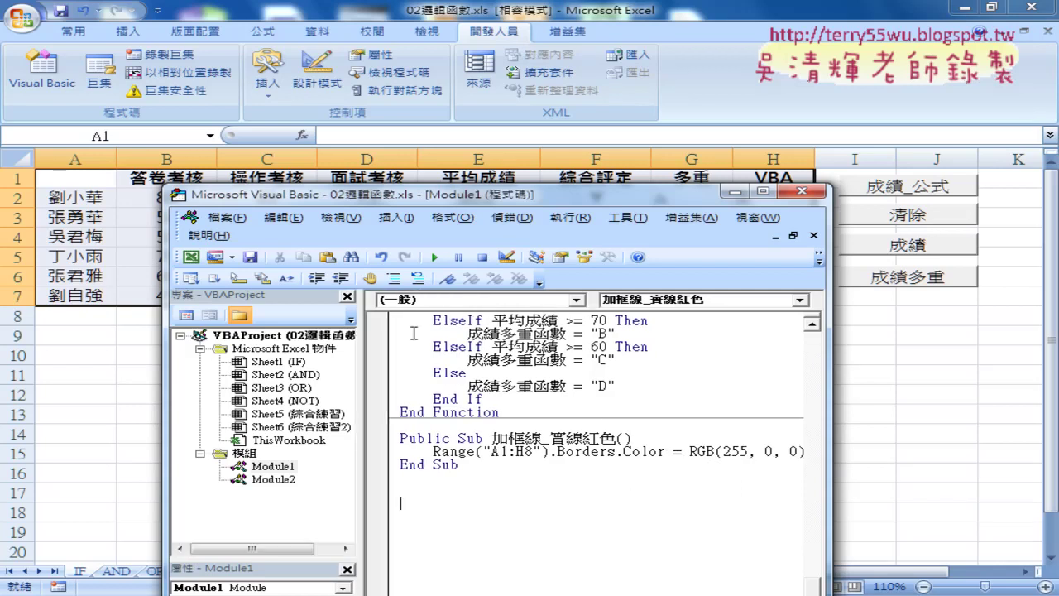
mouse_move(473, 192)
mouse_down()
mouse_move(553, 180)
mouse_move(633, 244)
mouse_move(592, 112)
mouse_up()
drag(470, 340, 409, 342)
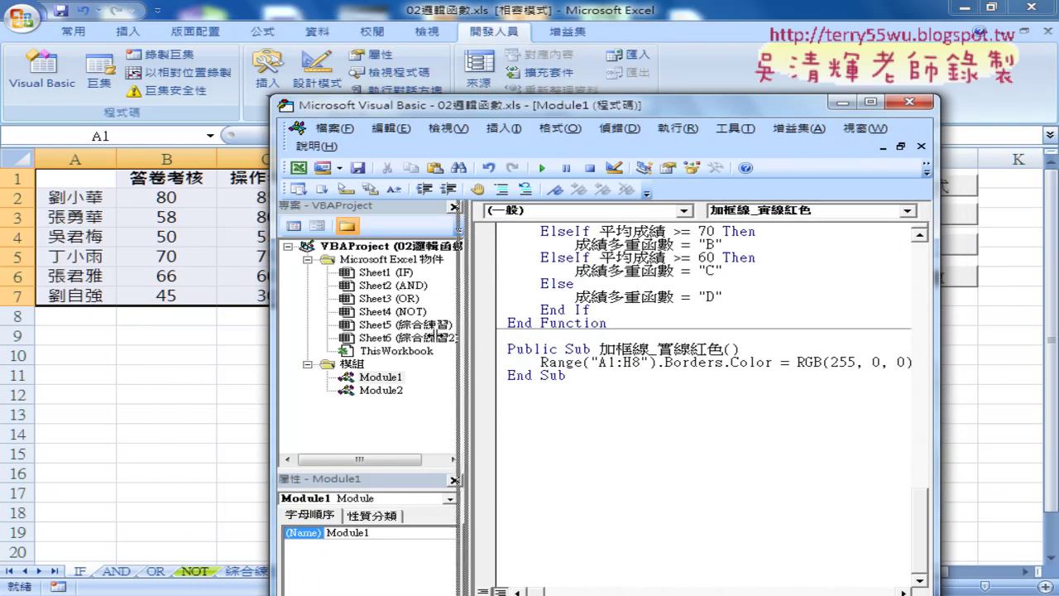
drag(938, 363, 966, 363)
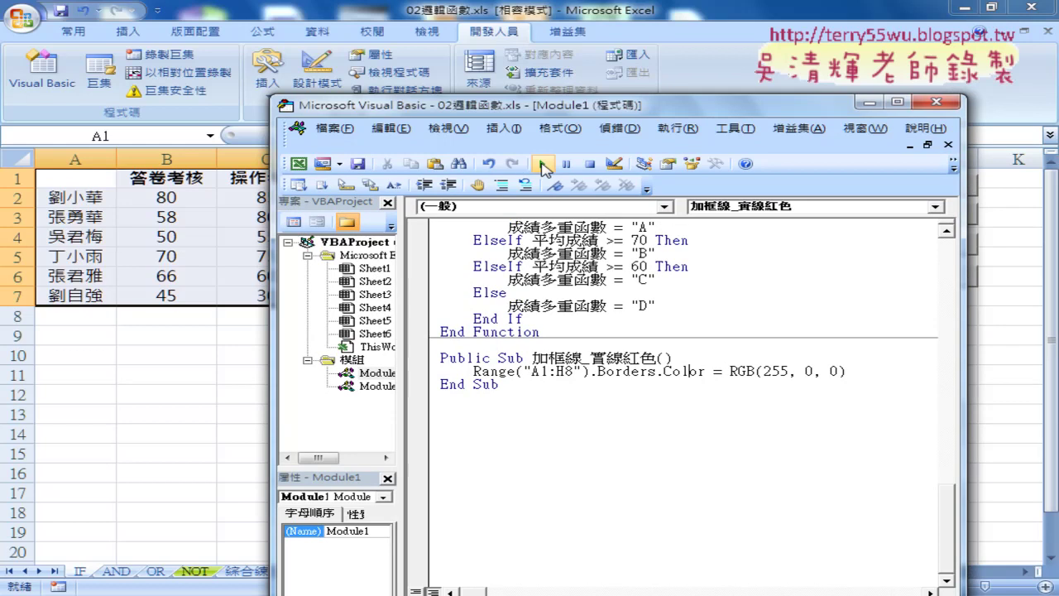
- Run 加框線_實線紅色 and check the red borders on A1:H8 in the sheet
click(542, 370)
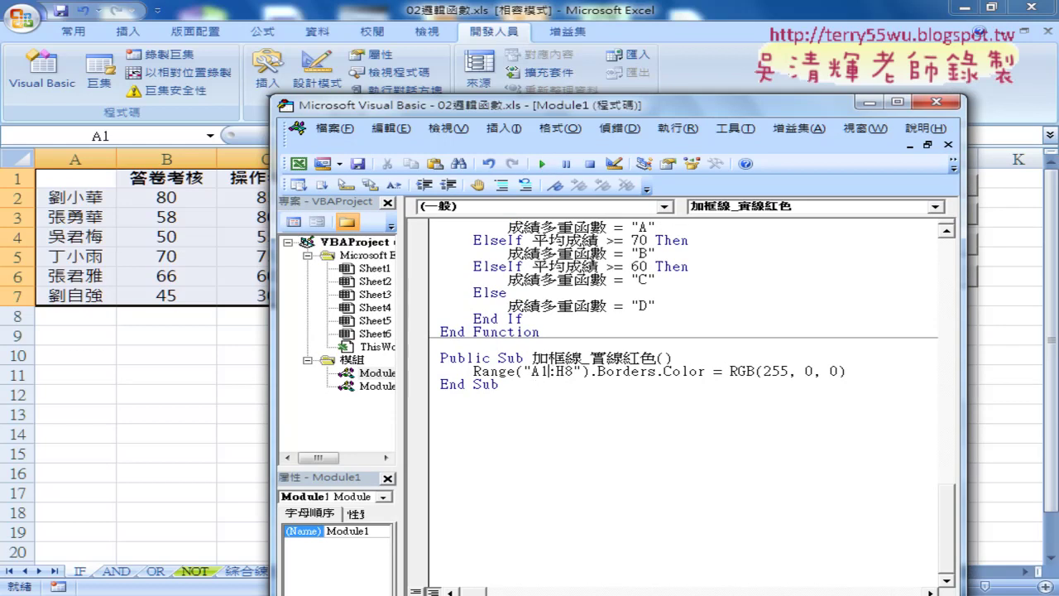
click(542, 164)
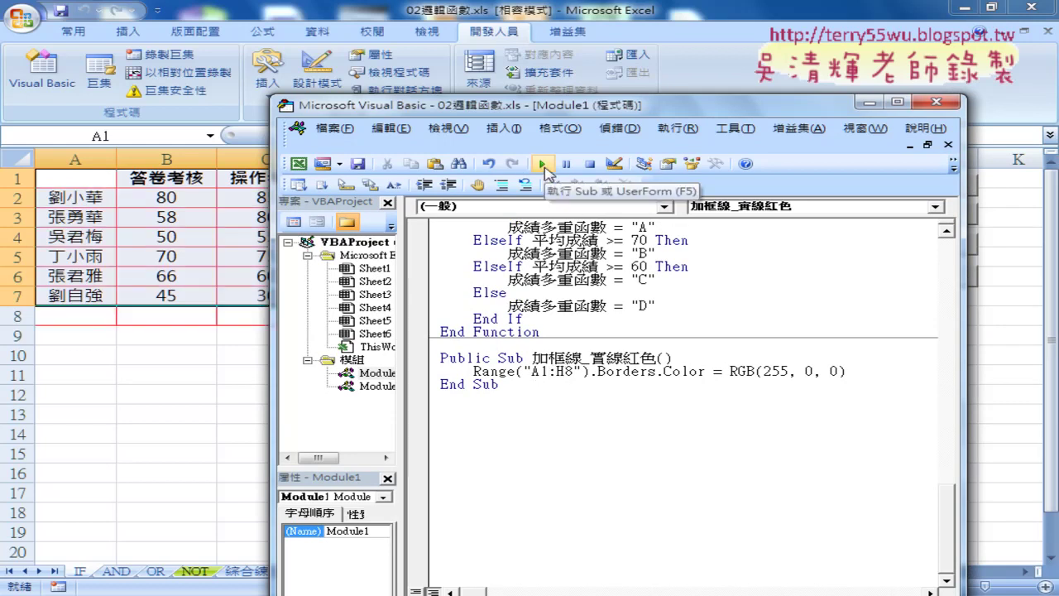
drag(544, 120, 544, 400)
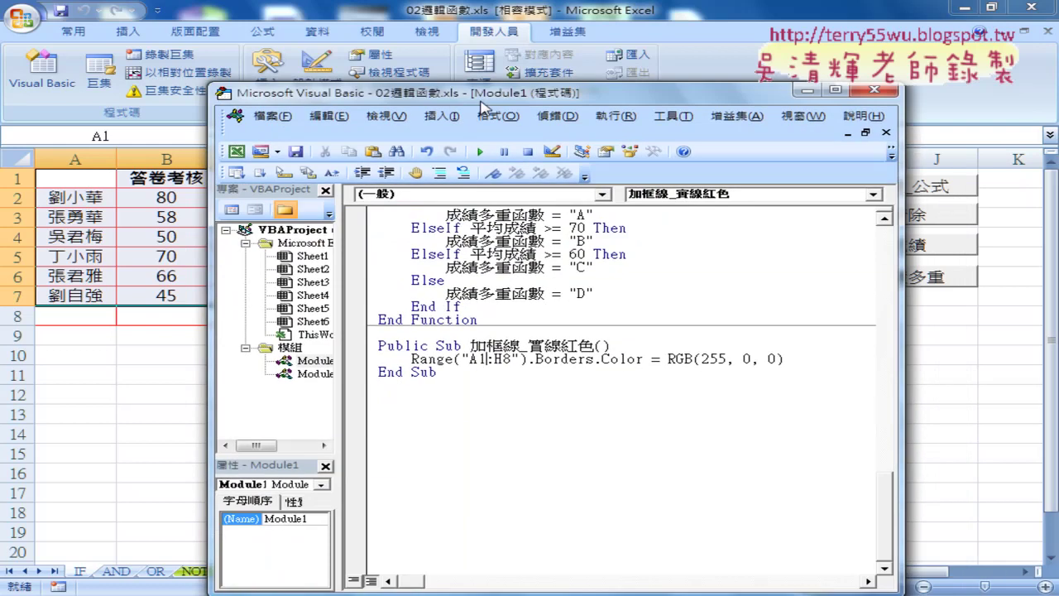
- Duplicate the 加框線_實線紅色 procedure below the original in Module1
drag(543, 396, 479, 100)
drag(378, 381, 375, 342)
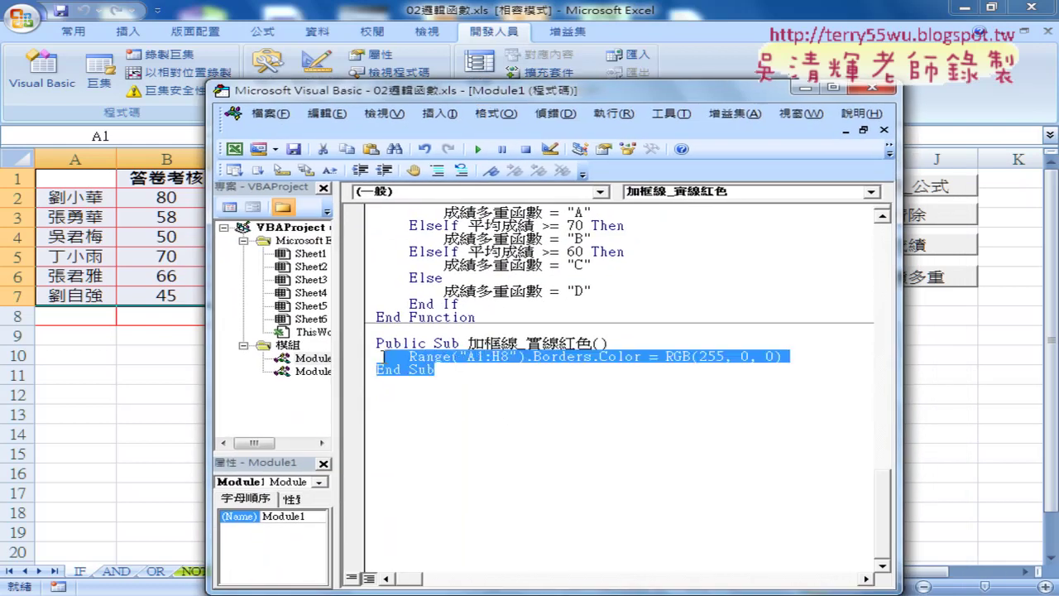
drag(399, 397, 376, 343)
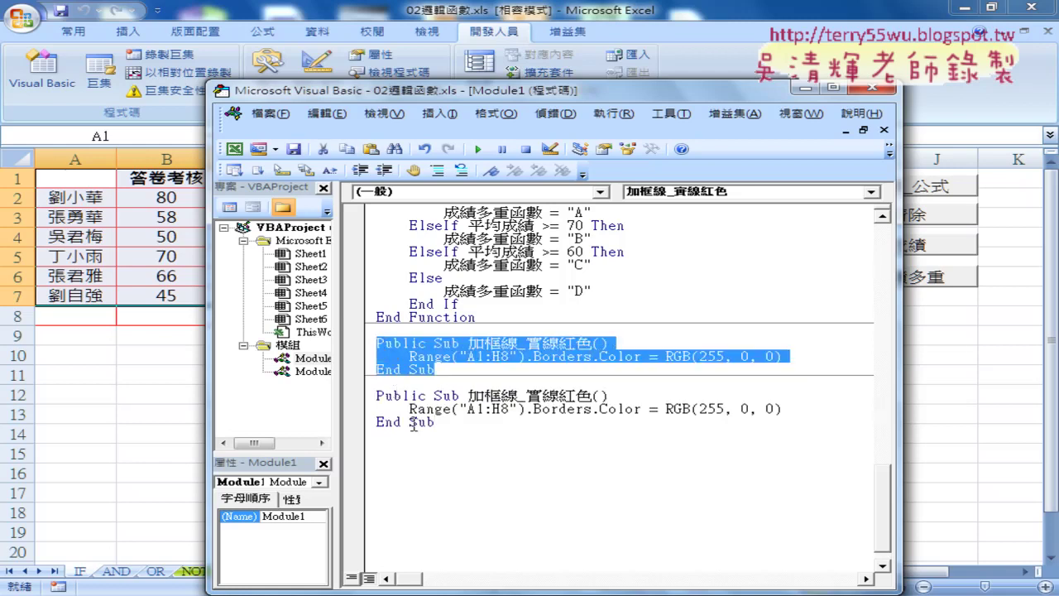
- Retype the copied procedure's name so its header reads Public Sub 清除框線()
drag(468, 395, 484, 395)
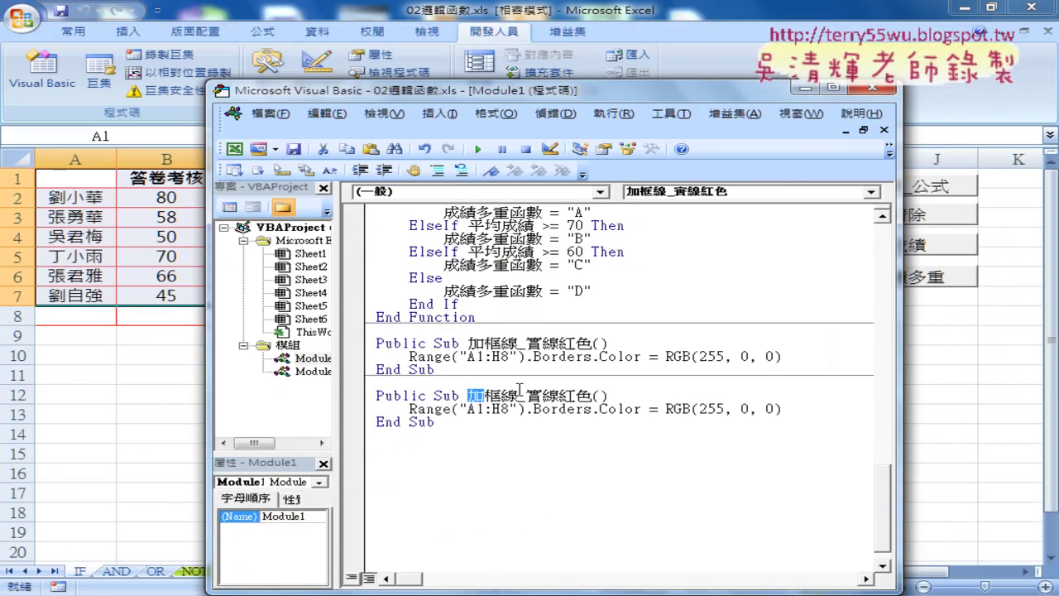
key(Delete)
text(7)
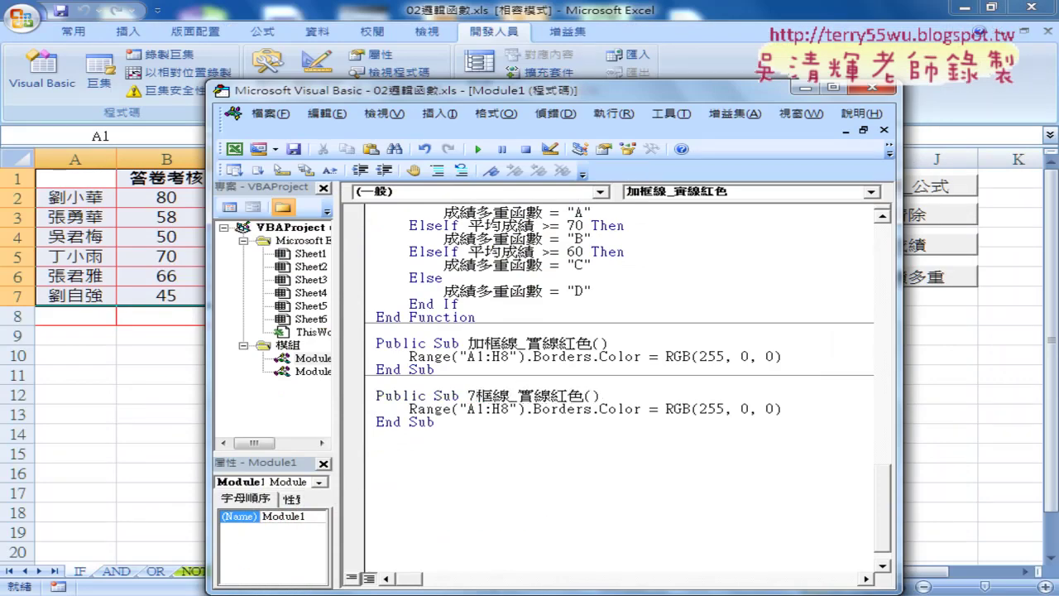
key(BackSpace)
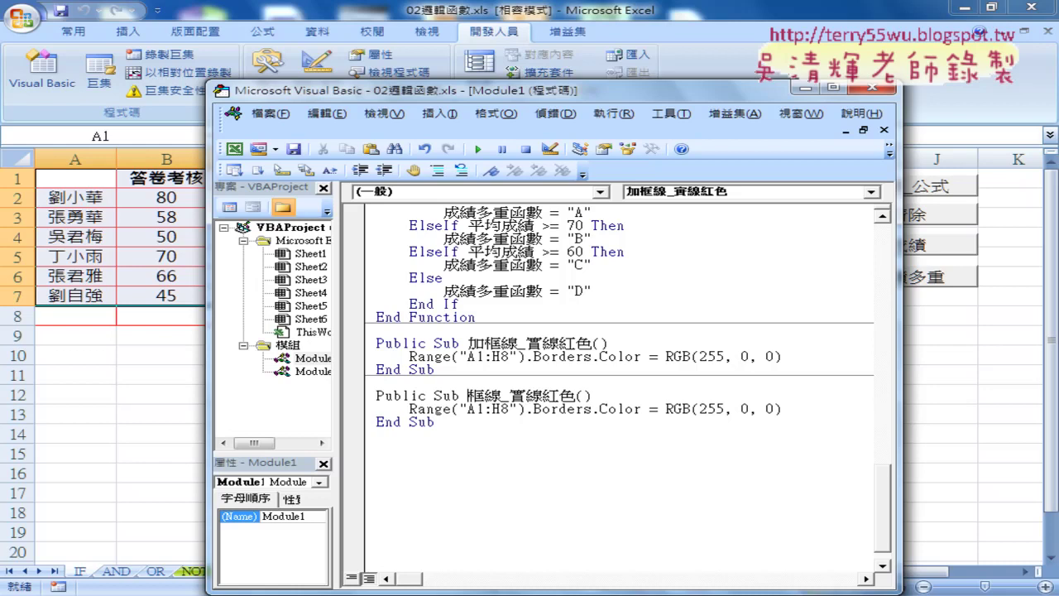
text(7)
key(BackSpace)
key(shift+Right)
key(shift+Right)
text(清除)
key(shift+Right)
key(shift+Right)
text(框線)
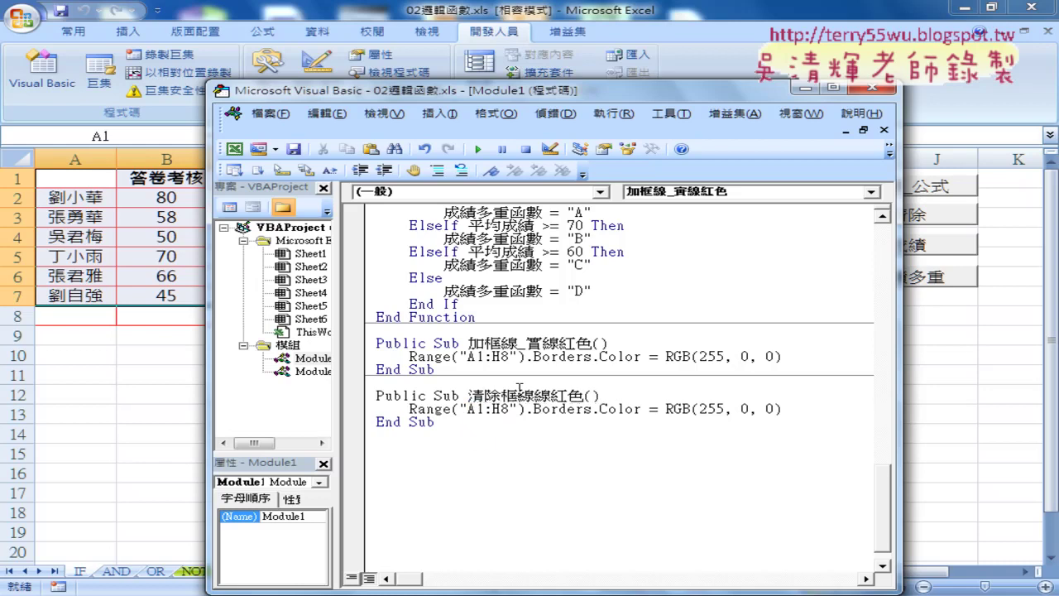
key(Delete)
key(Delete)
key(Delete)
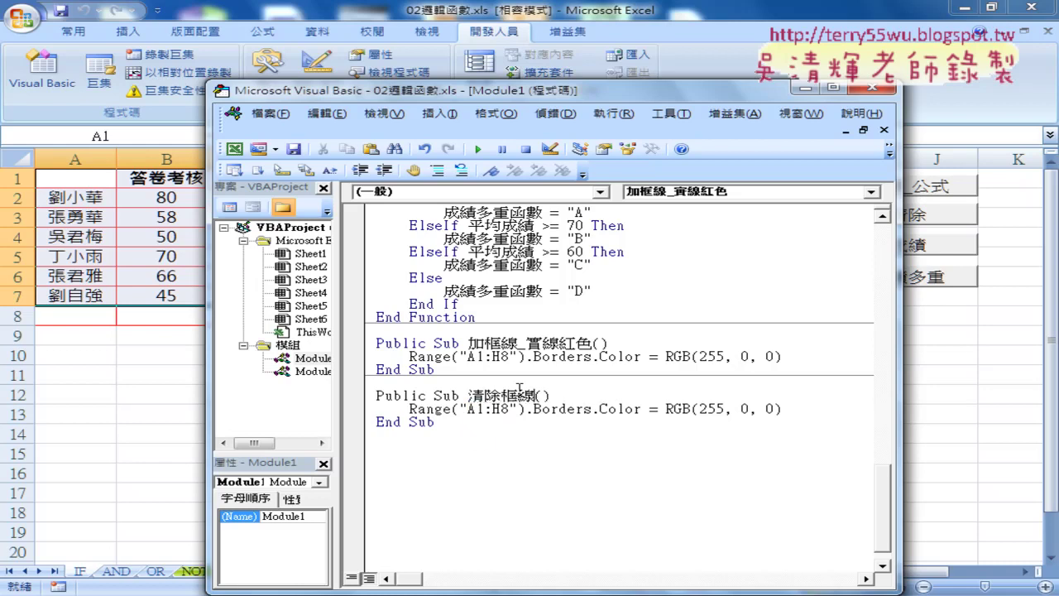
key(Down)
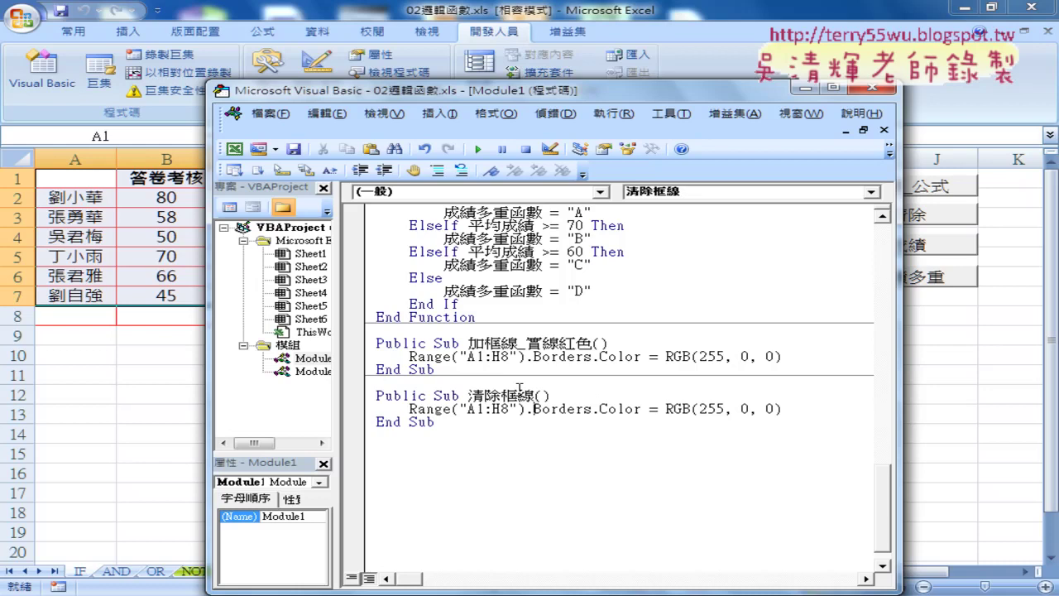
key(Up)
- Change the red-border macro's range from A1:H8 to A1:H7
key(Up)
key(Up)
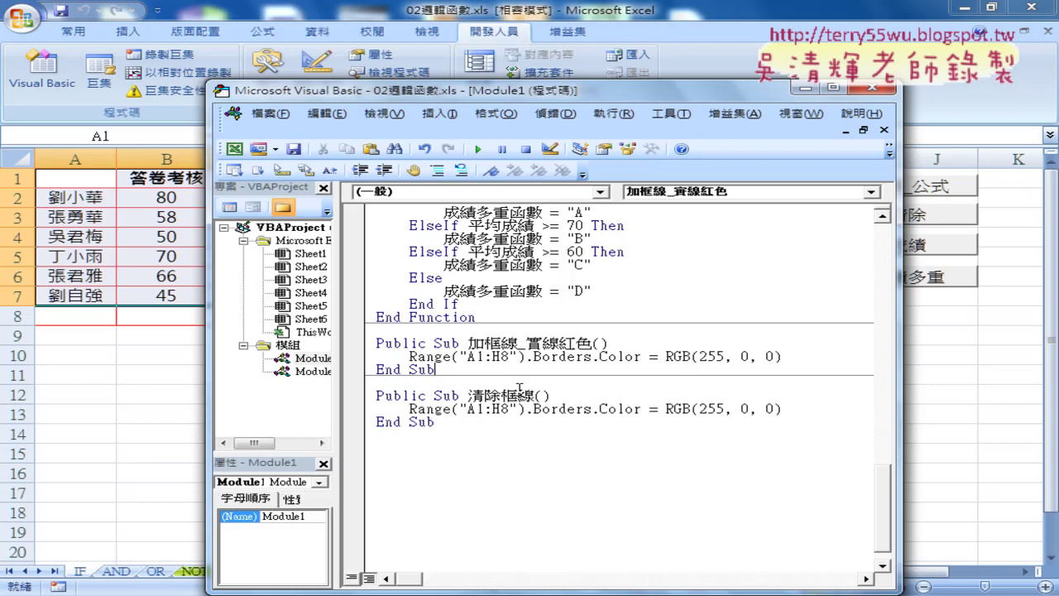
key(Up)
key(Left)
key(Left)
key(Left)
key(BackSpace)
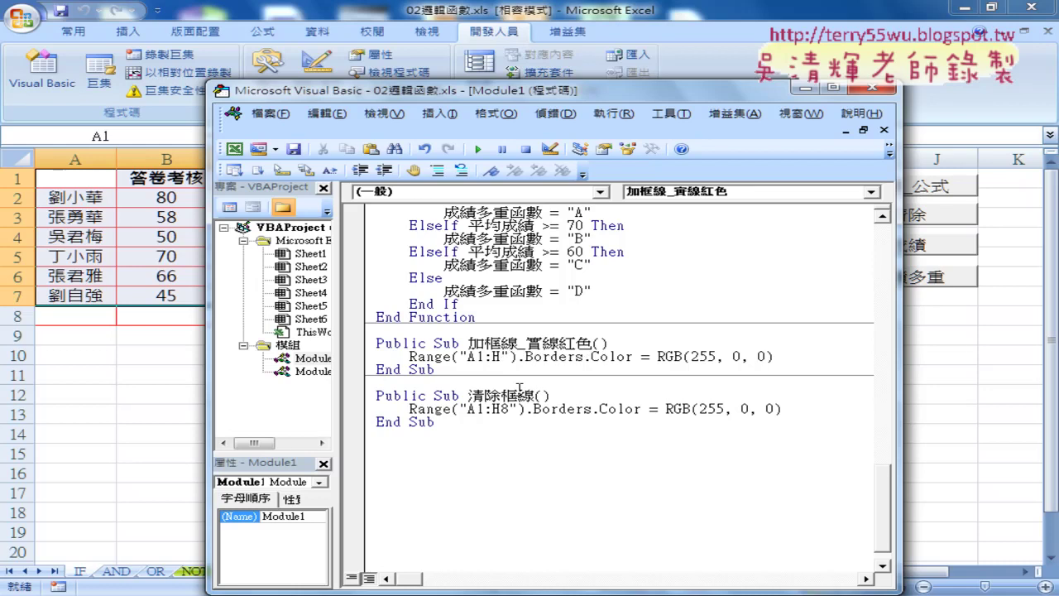
text(7)
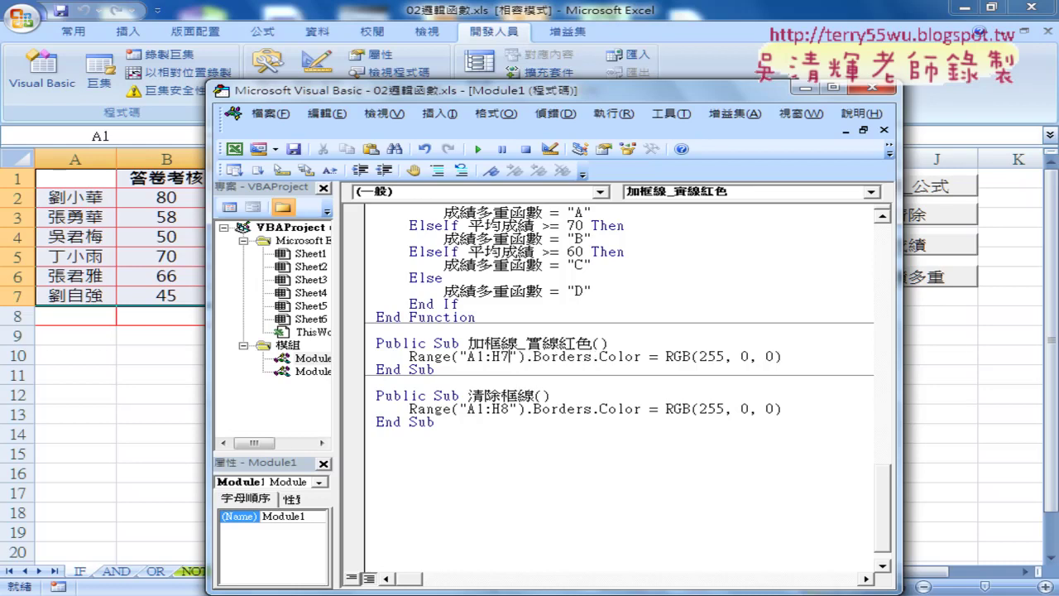
key(shift+Left)
- Replace the 清除框線 line's red colour with .Color = xlNone
key(Down)
key(Down)
key(Down)
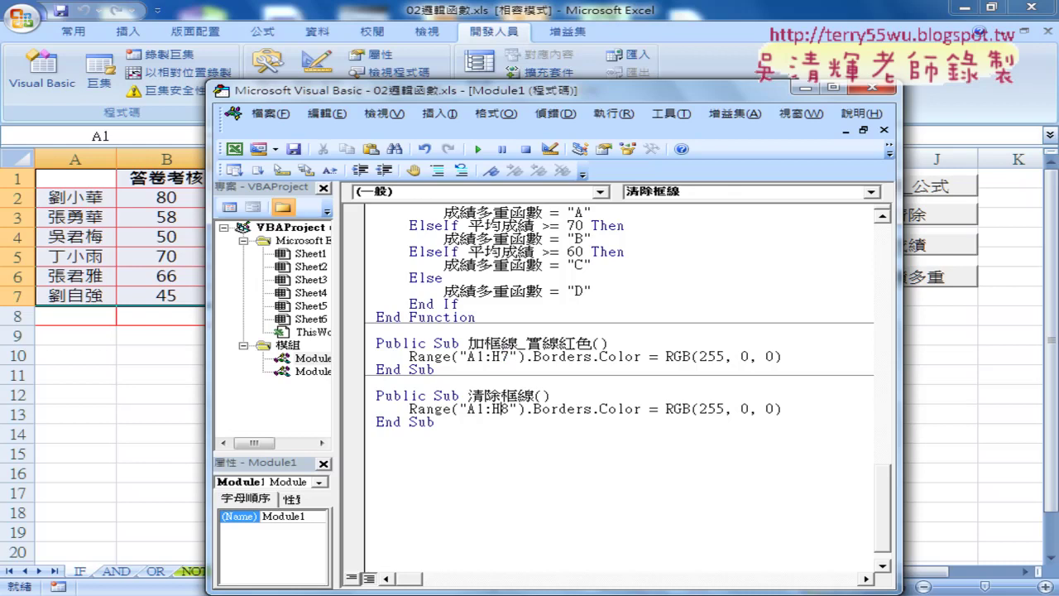
key(Right)
key(Right)
key(Right)
key(Right)
key(Right)
key(Right)
key(Right)
key(Right)
key(Right)
key(shift+End)
key(Delete)
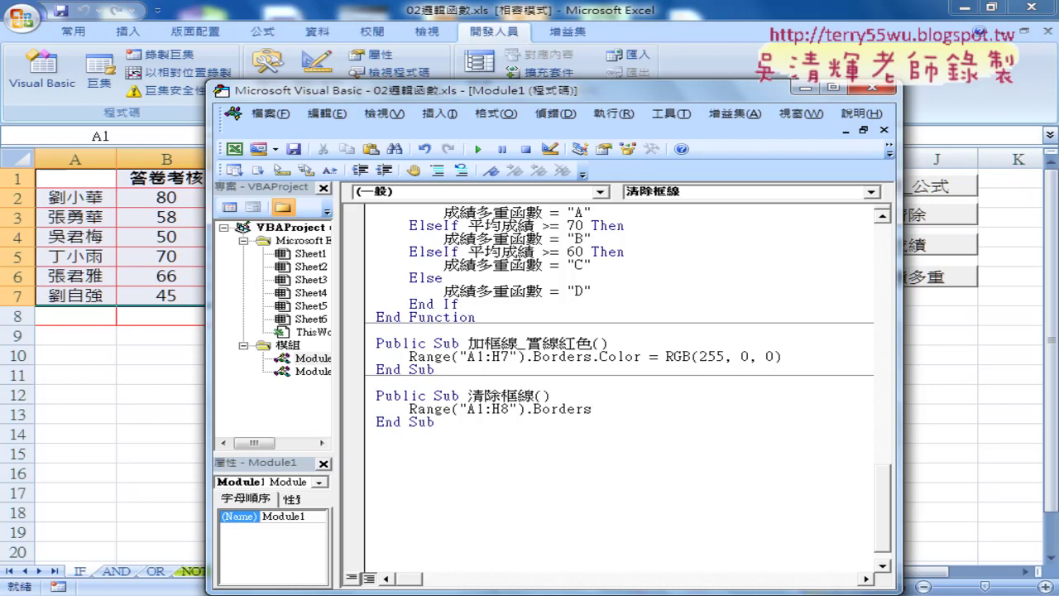
text(.)
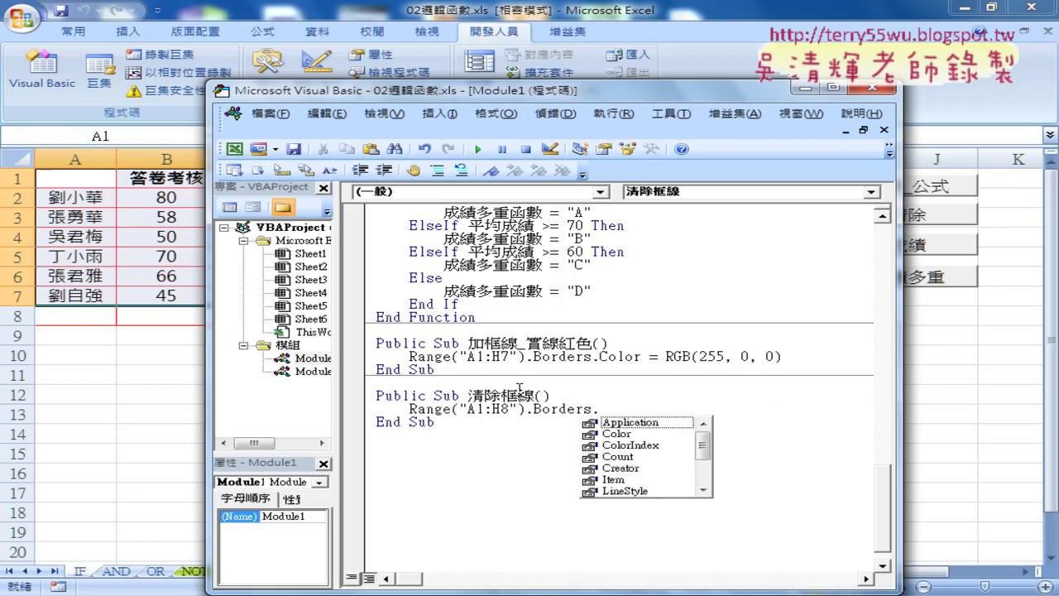
key(Down)
key(space)
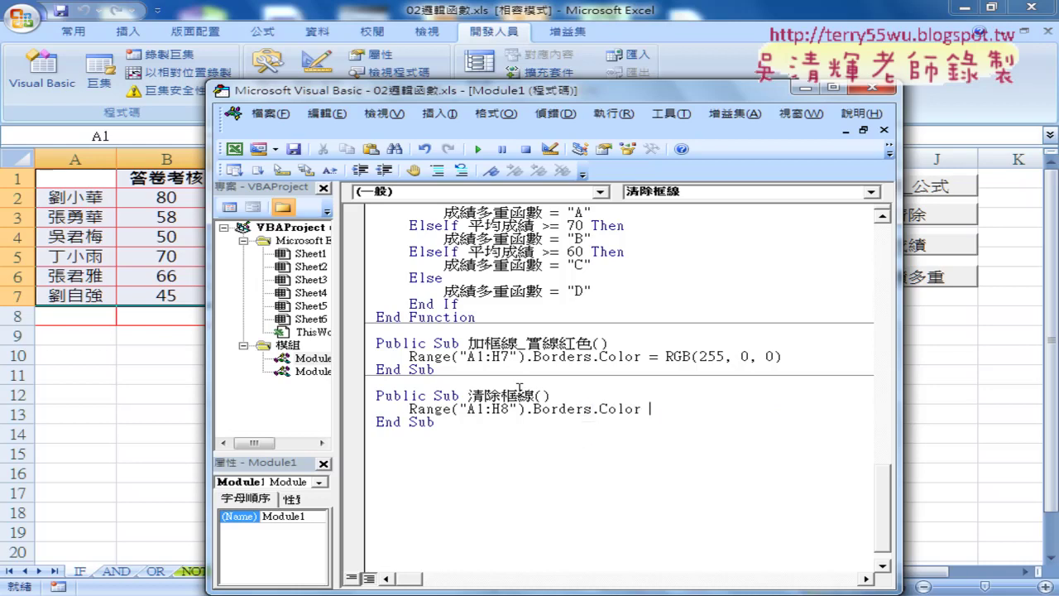
text(-)
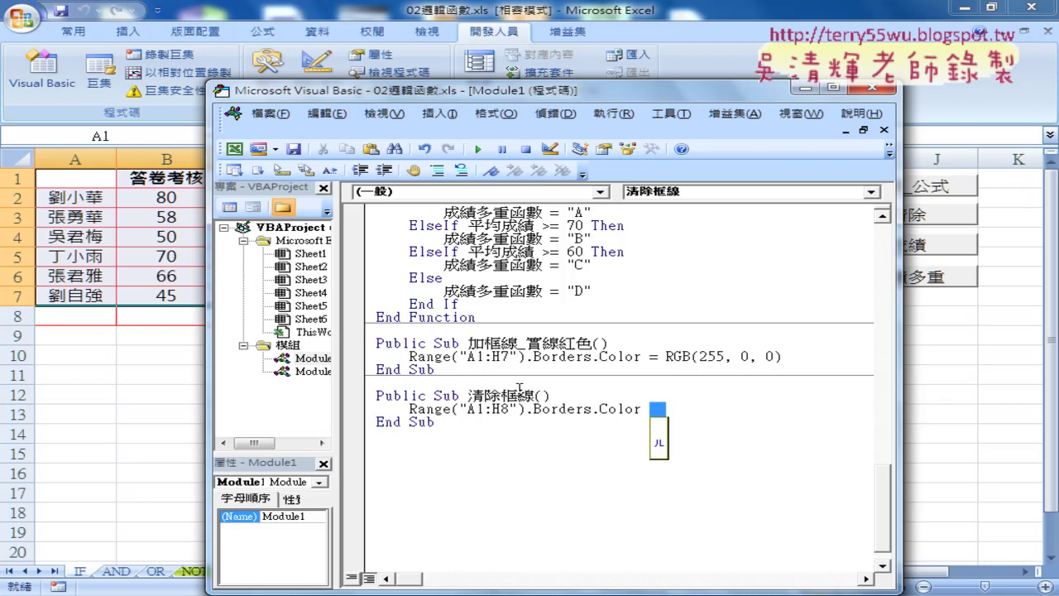
key(Escape)
text(=)
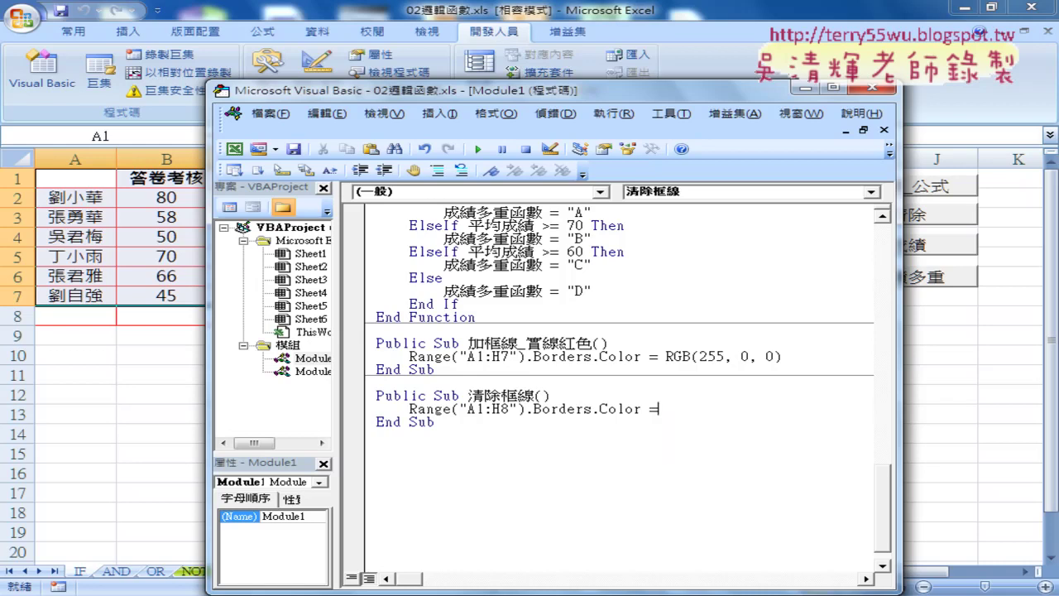
text(xl)
text(none)
key(Down)
- Run 清除框線, check the sheet, then change Color to Colorindex = xlNone
click(478, 149)
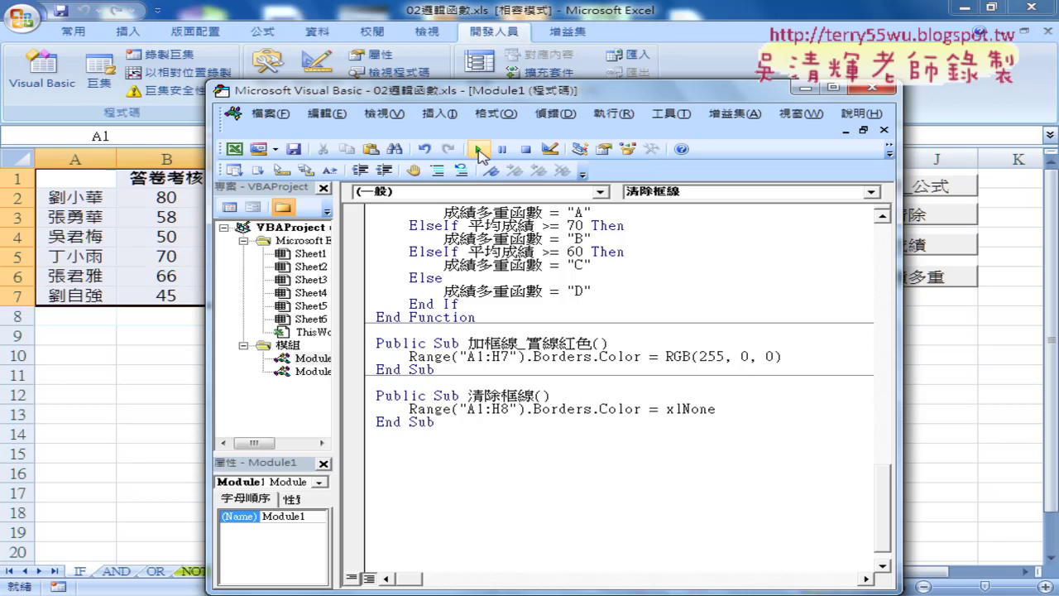
drag(270, 188, 453, 164)
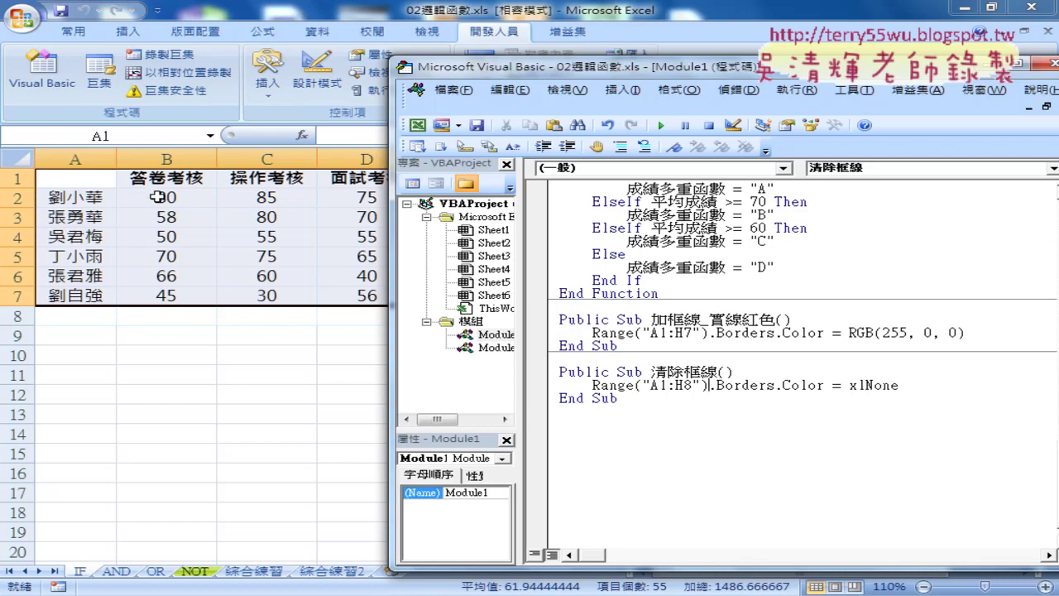
drag(467, 68, 257, 49)
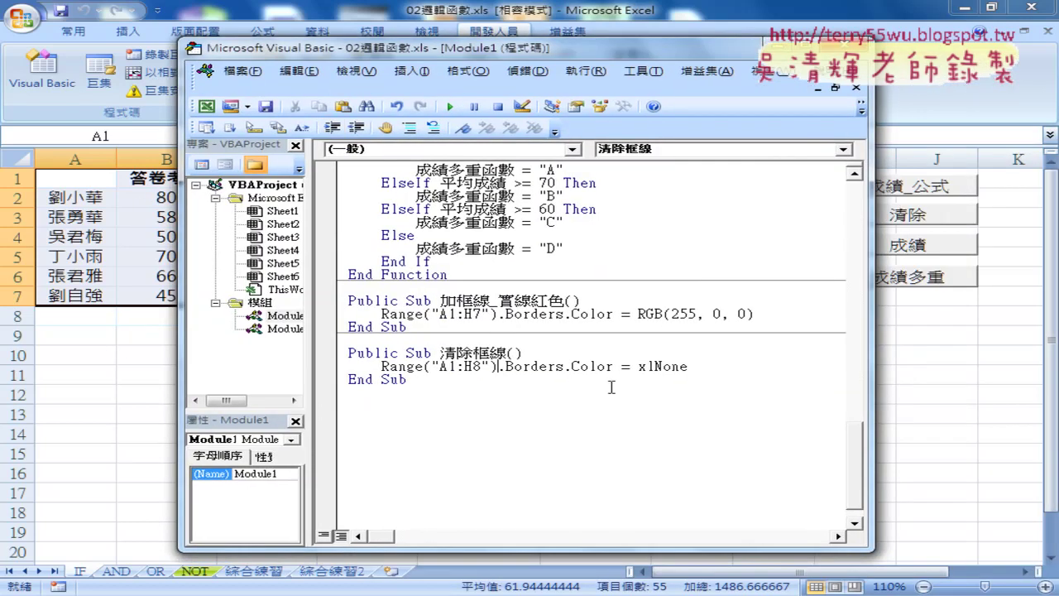
click(565, 366)
key(Right)
key(Right)
key(Right)
key(Right)
key(Right)
key(Right)
text(index)
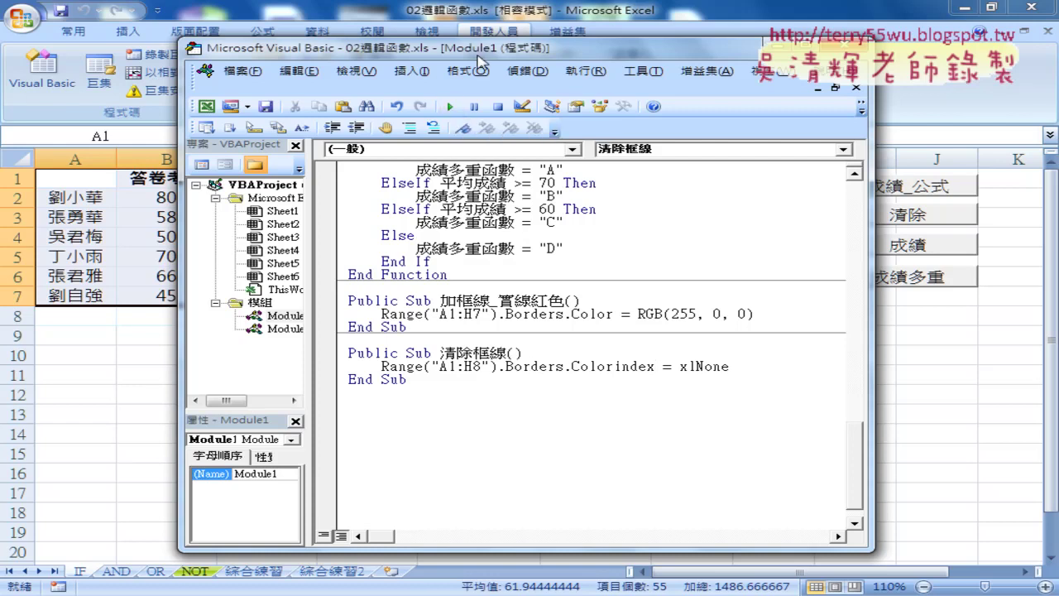
drag(478, 60, 611, 58)
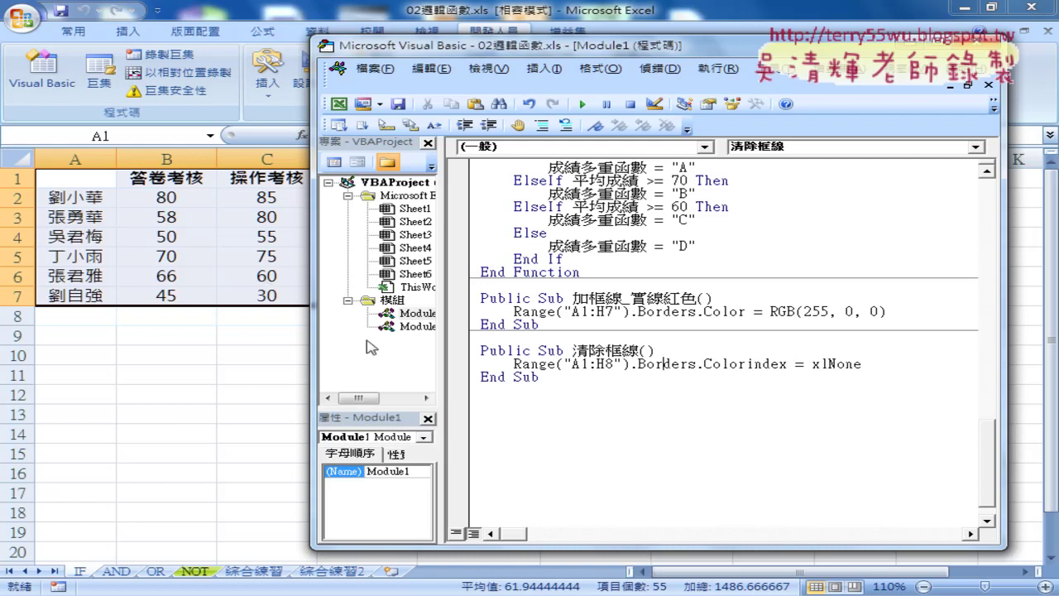
- Run 清除框線, then change its range end from H8 to H7
click(591, 364)
click(582, 105)
click(655, 313)
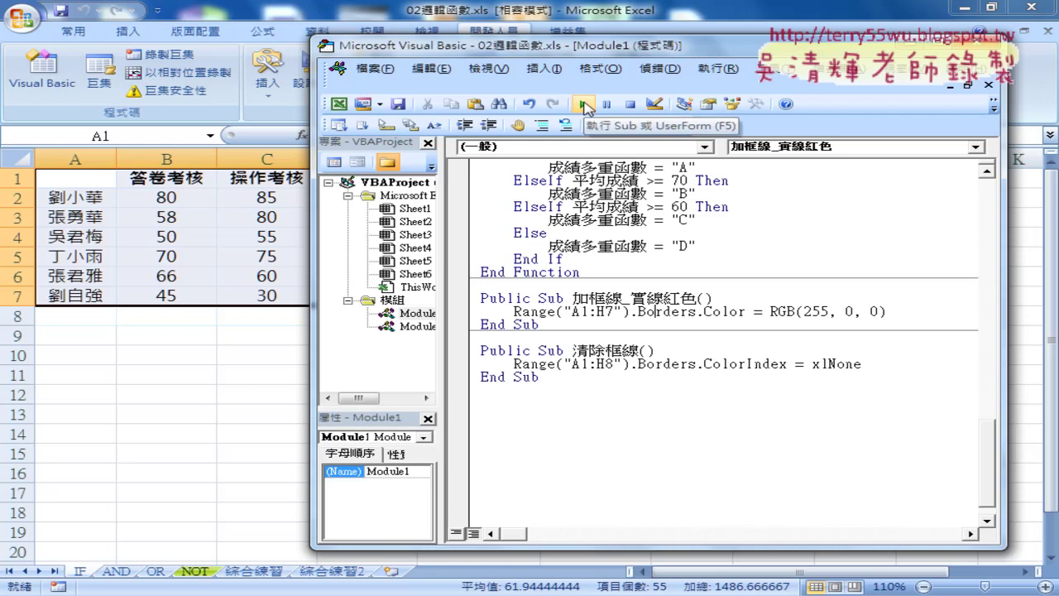
click(619, 364)
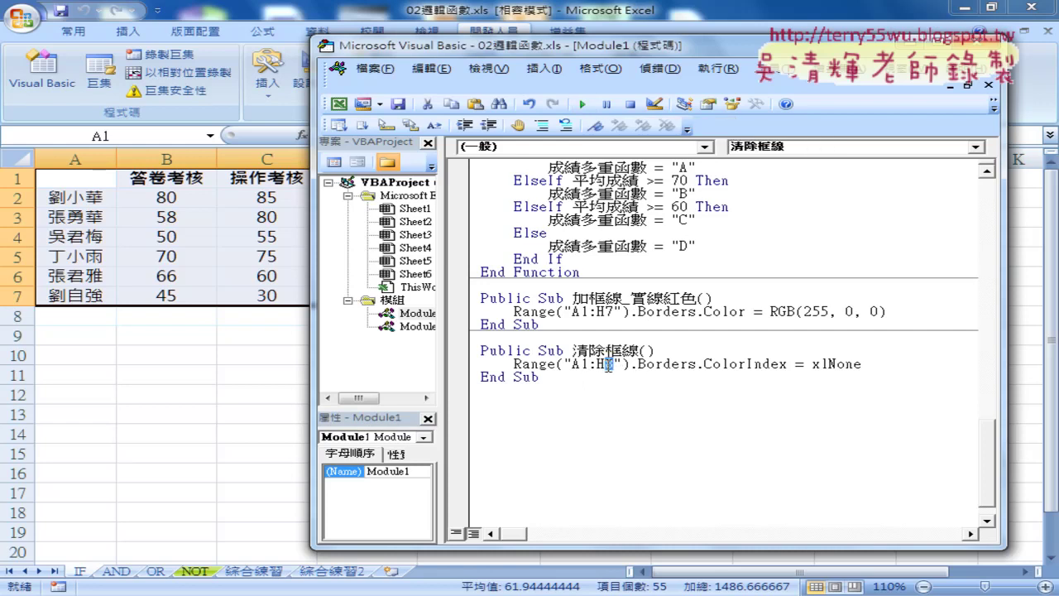
key(BackSpace)
text(7)
- Run 加框線_實線紅色 to redraw red borders on A1:H7
click(640, 314)
click(582, 105)
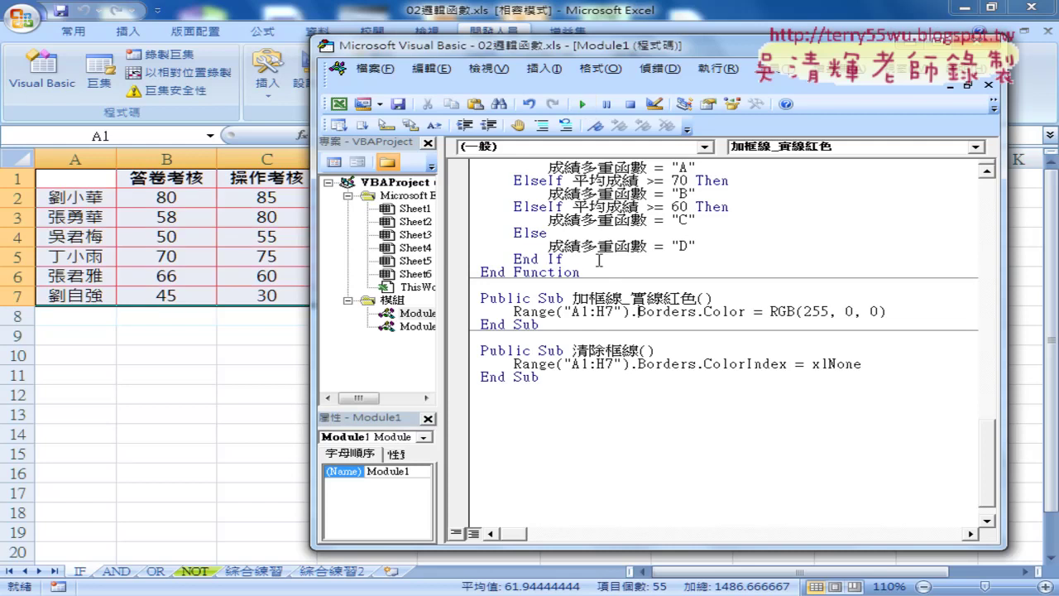
click(620, 364)
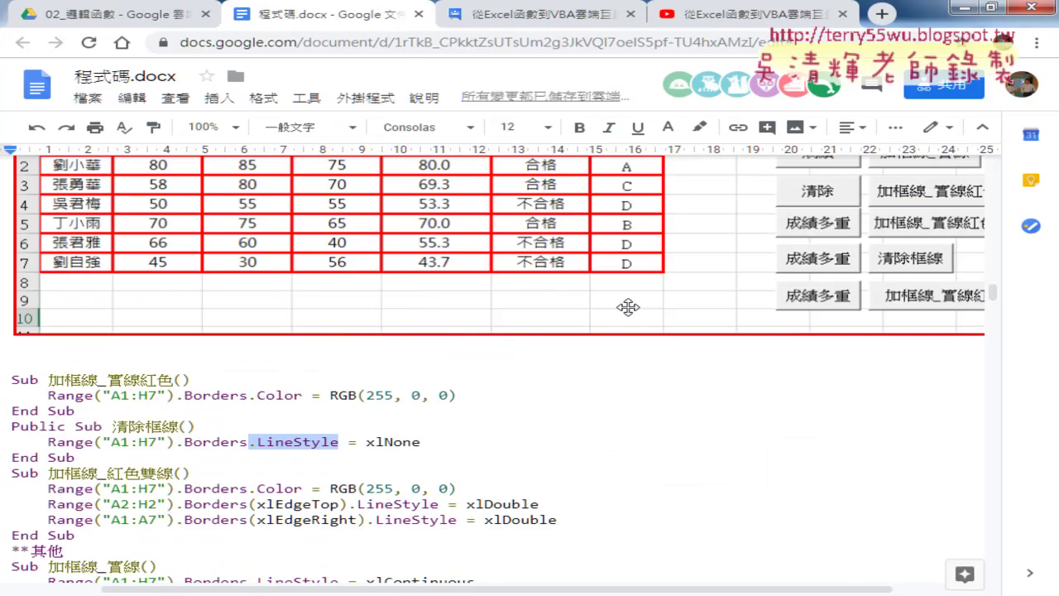
click(955, 18)
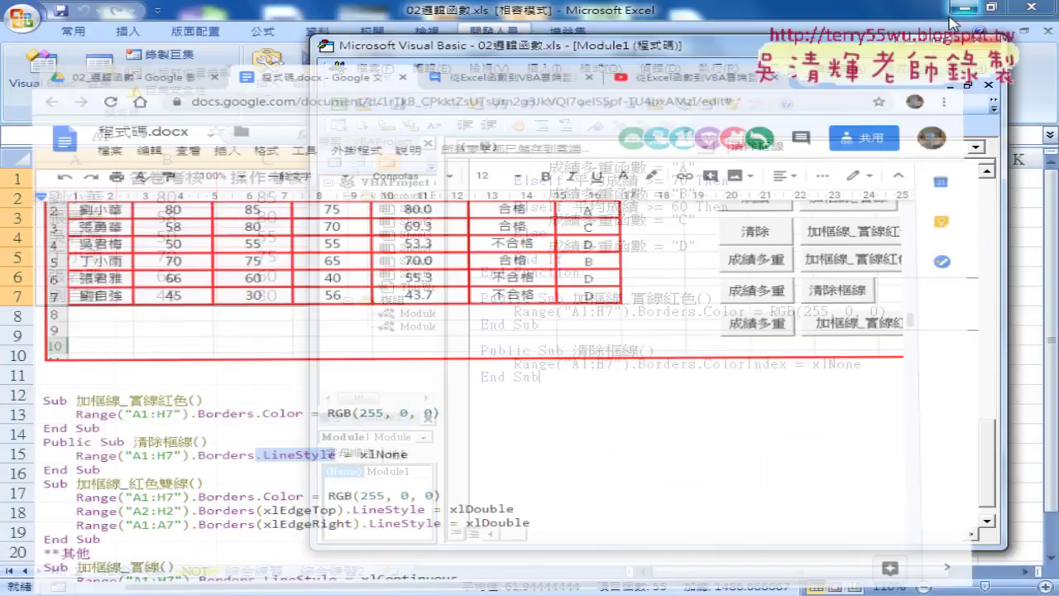
drag(862, 364, 698, 364)
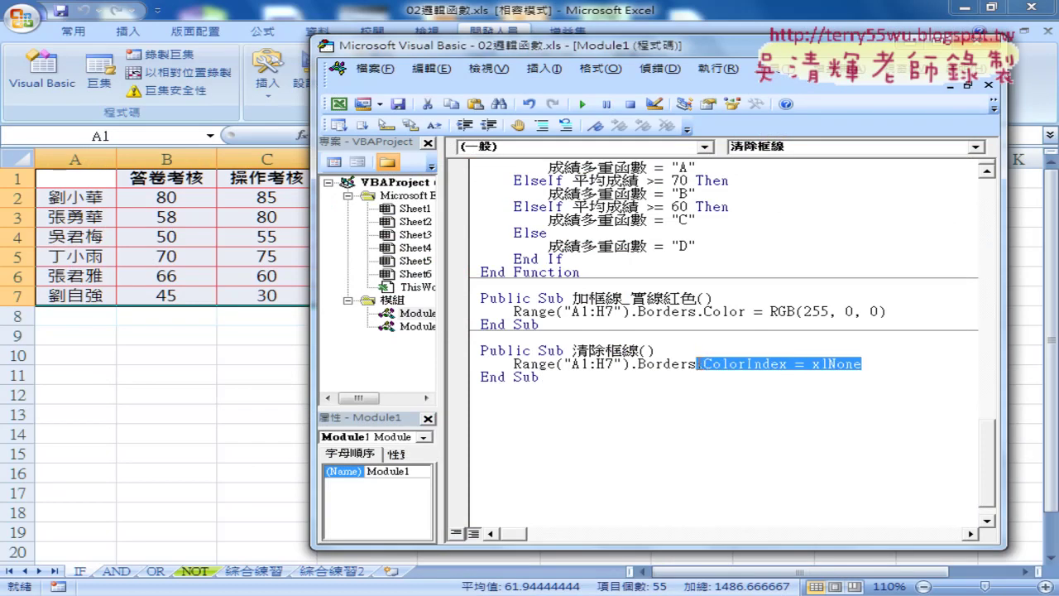
- Complete the 清除框線 line as Range("A1:H7").Borders.LineStyle = xlNone
text(.)
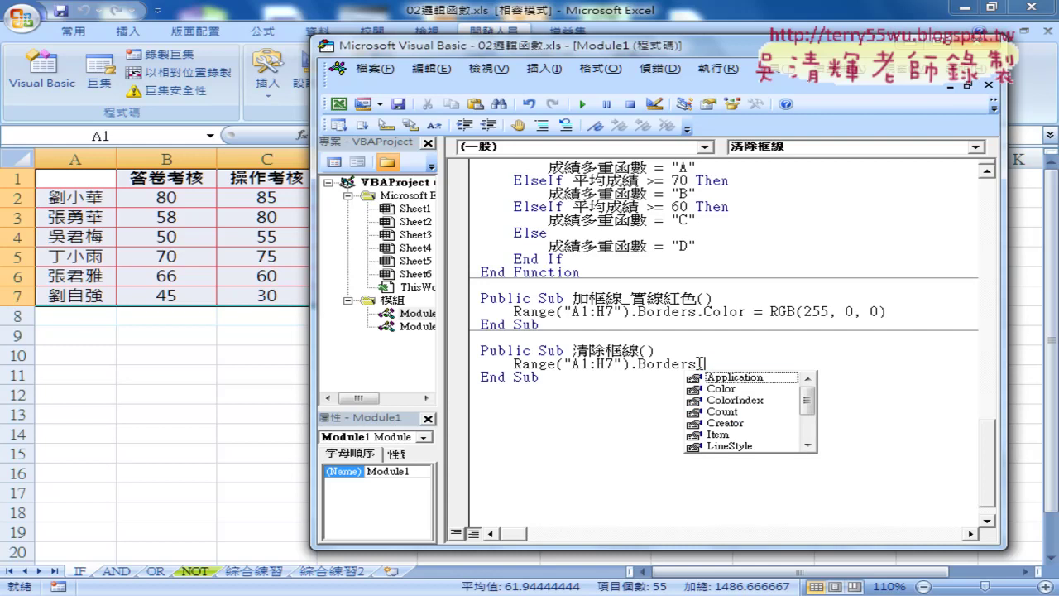
key(Down)
key(Down)
key(Down)
key(Down)
key(Down)
key(Down)
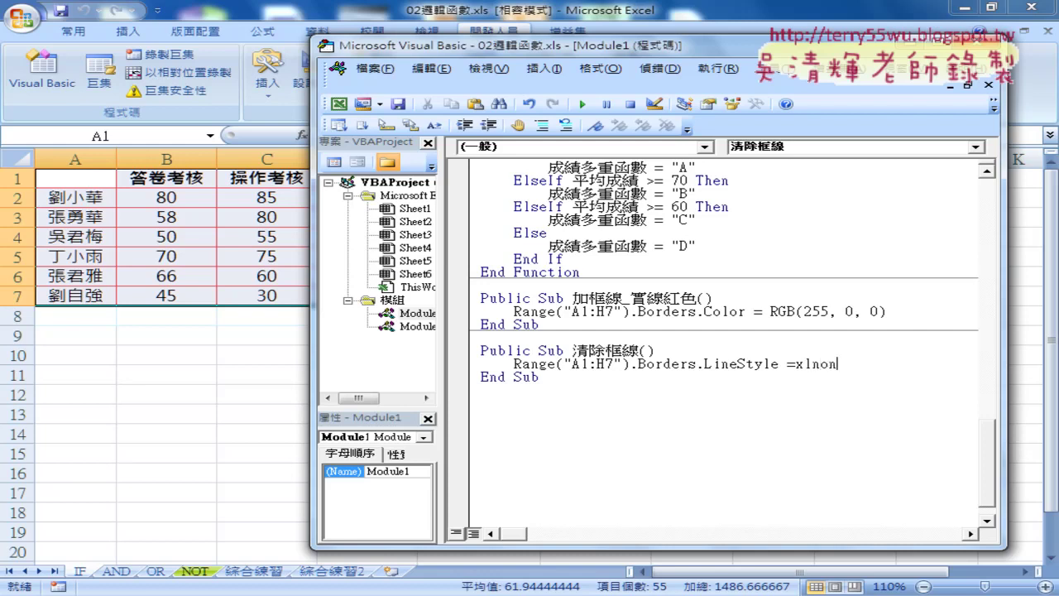
click(715, 423)
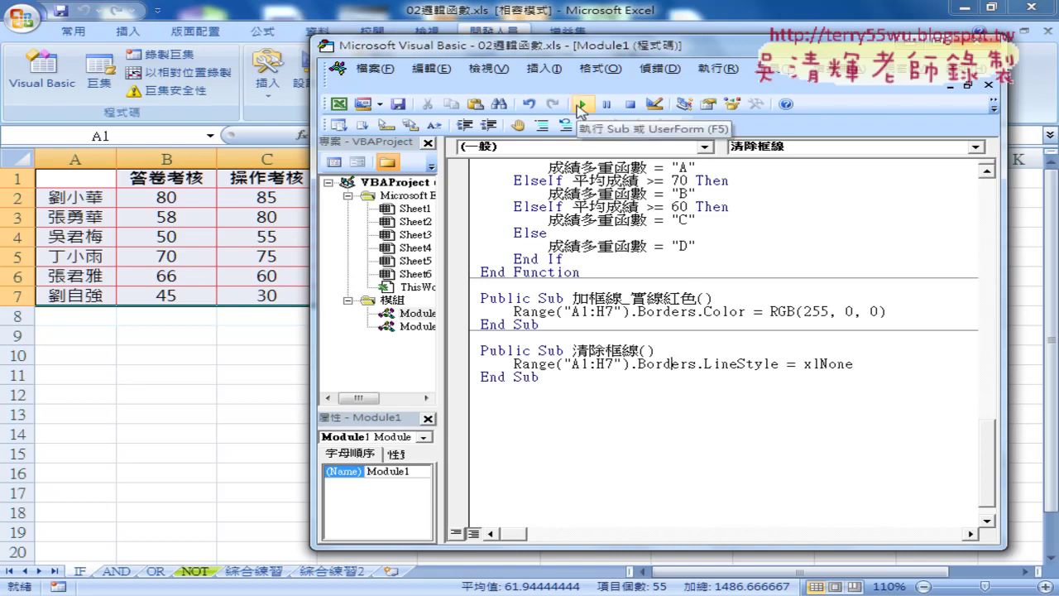
- Test 清除框線, 加框線_實線紅色, then 清除框線 again, and return to the worksheet
click(582, 105)
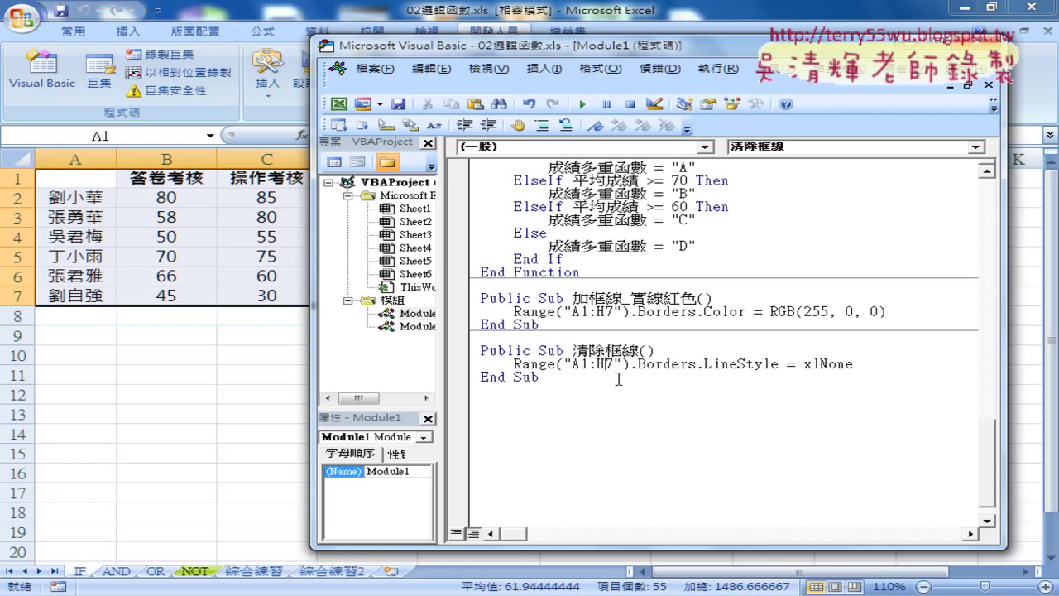
click(597, 311)
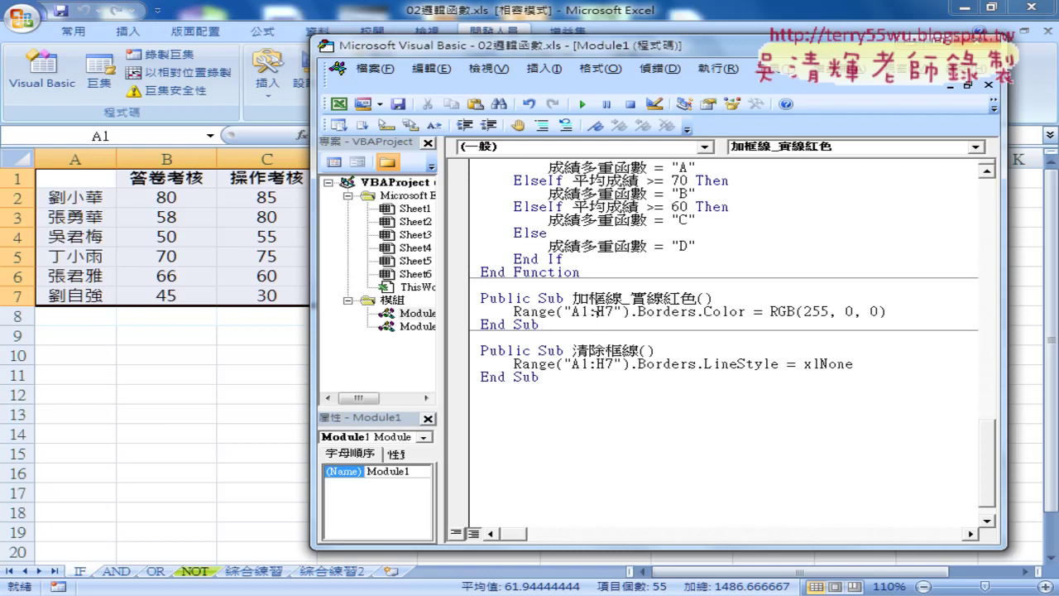
click(584, 106)
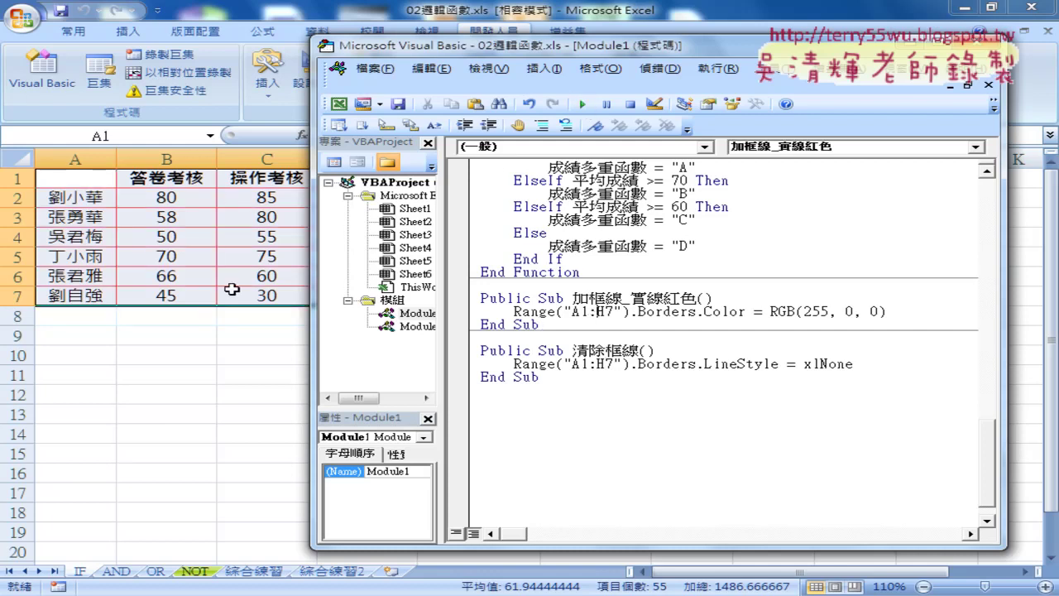
click(567, 358)
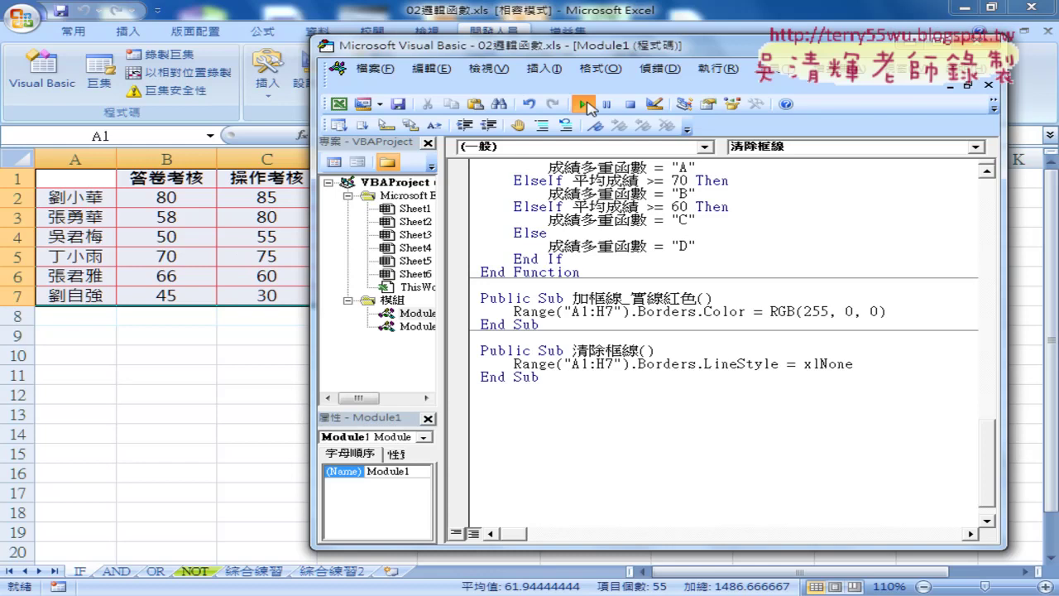
click(582, 104)
key(alt+F11)
- Copy the 成績多重 button and paste two copies of it
right_click(841, 278)
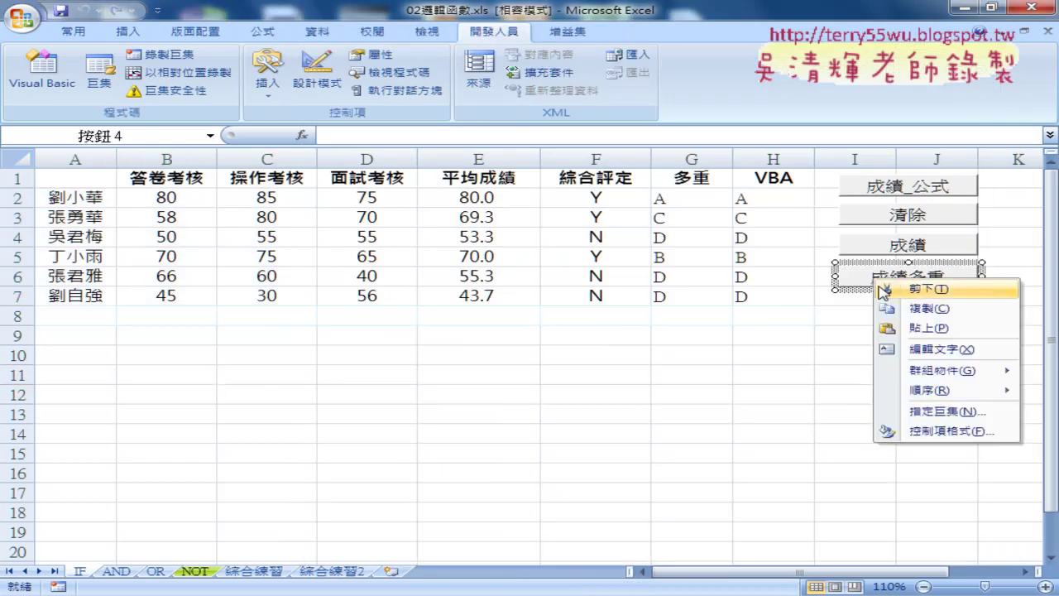
click(833, 304)
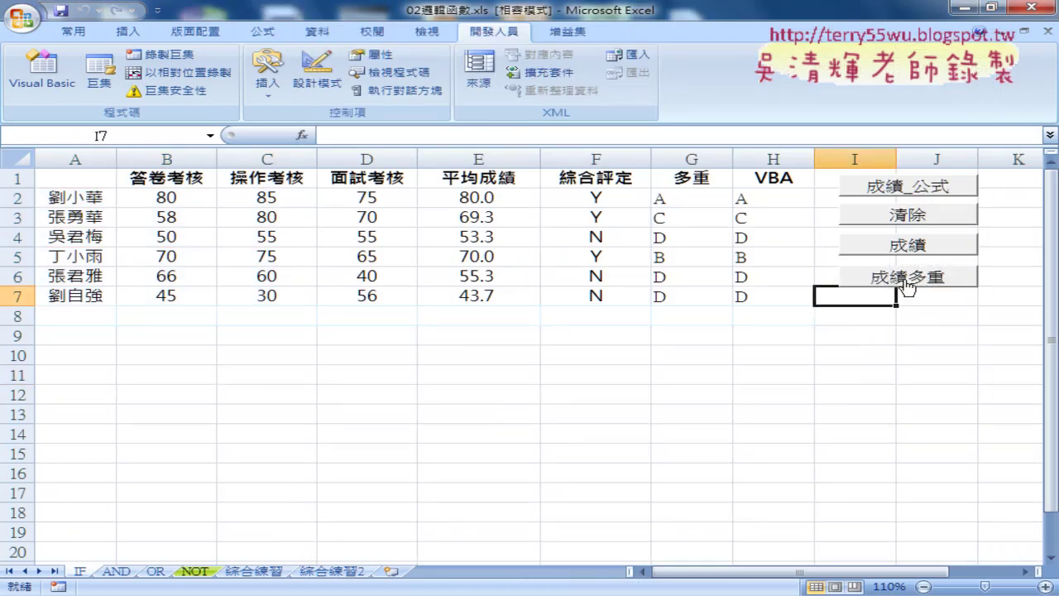
right_click(885, 279)
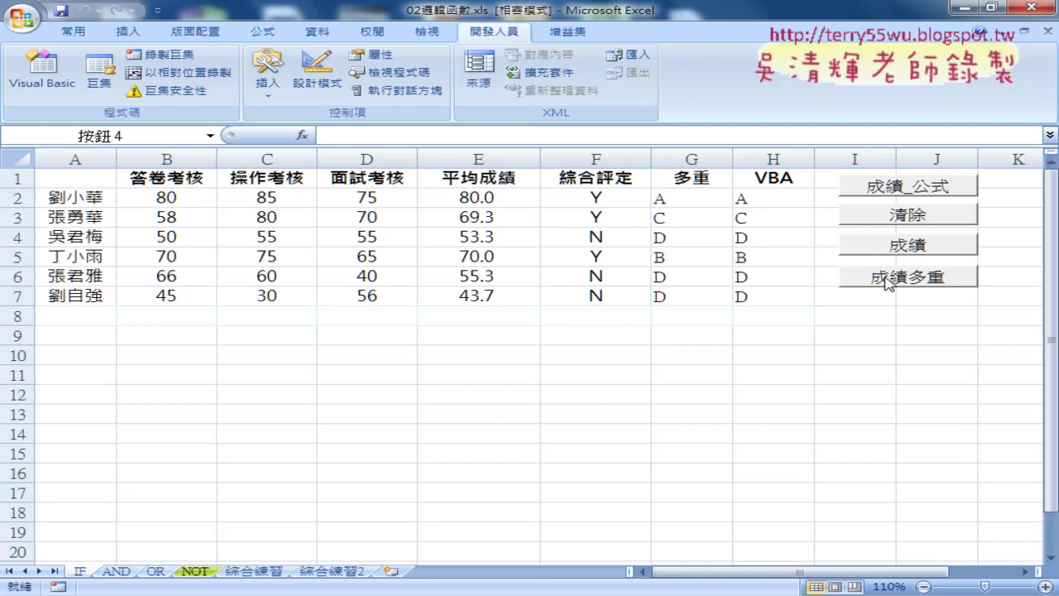
click(921, 307)
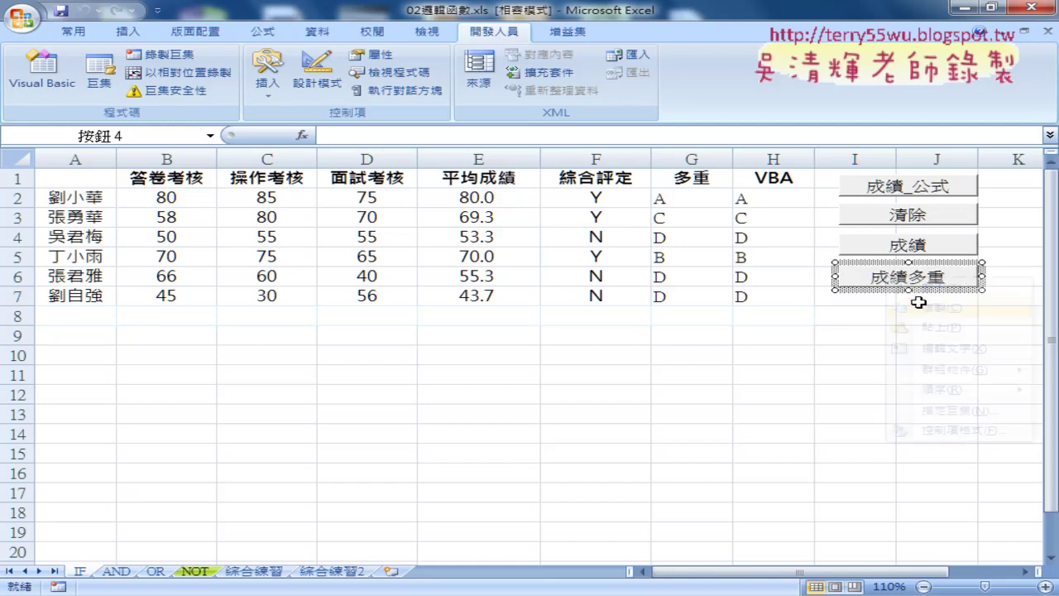
click(832, 301)
key(ctrl+v)
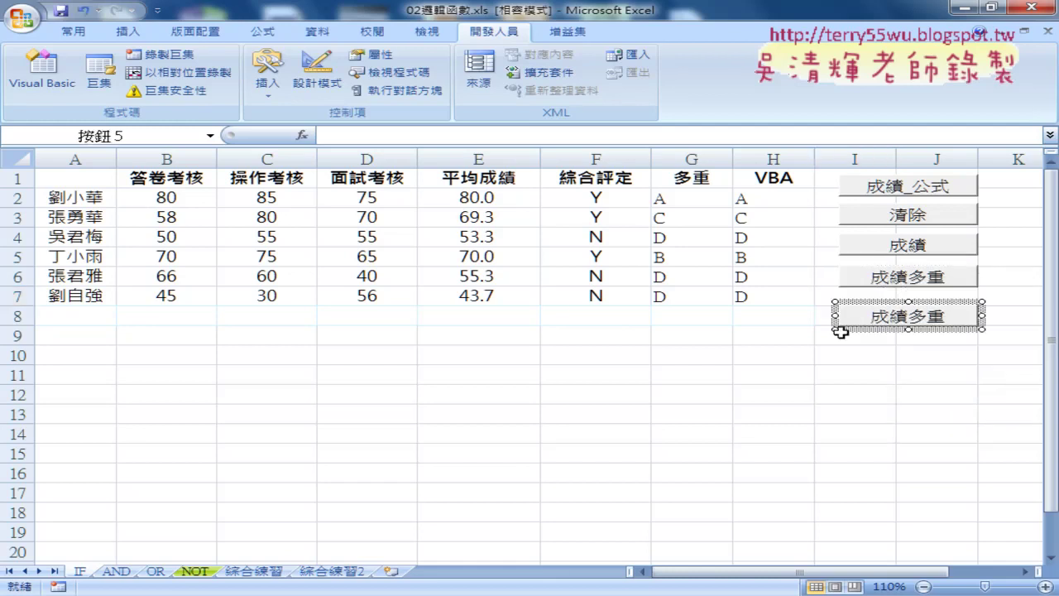
click(840, 331)
key(ctrl+v)
- Stack the two pasted buttons one below the other under 成績多重
right_click(906, 318)
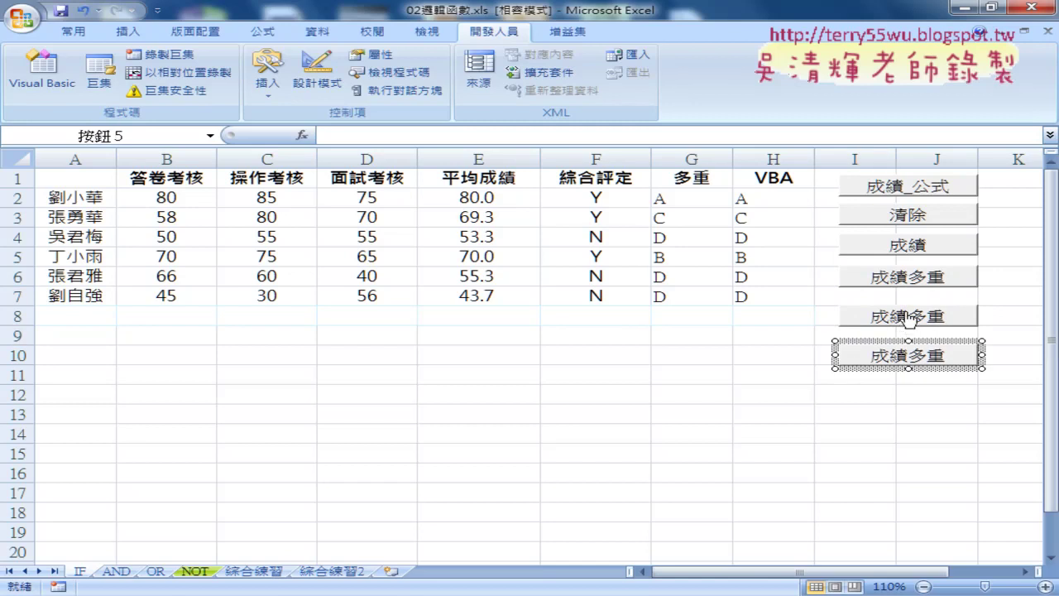
click(883, 306)
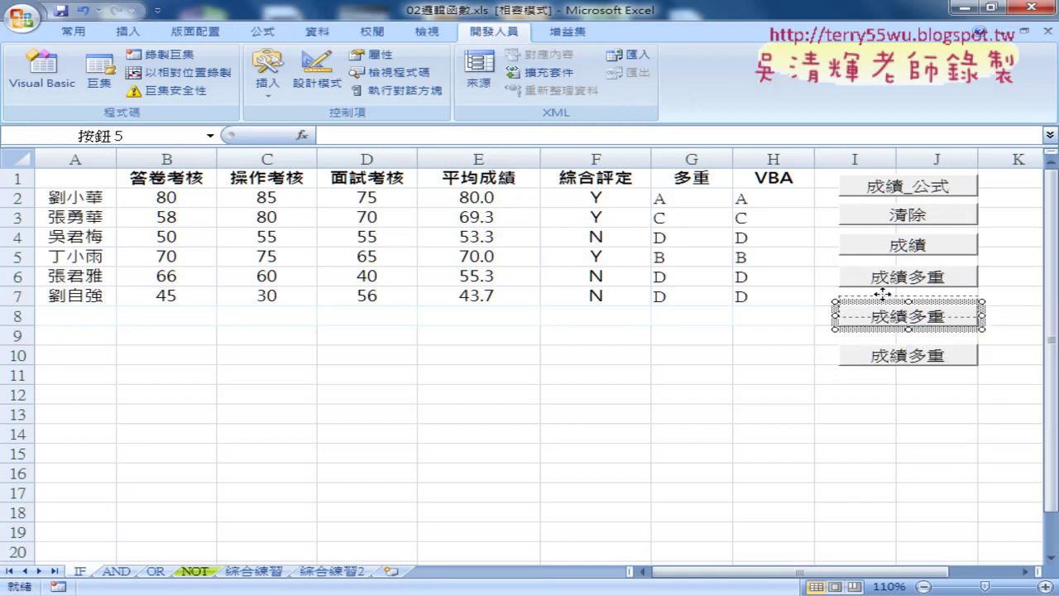
drag(883, 304, 884, 296)
right_click(885, 357)
click(889, 348)
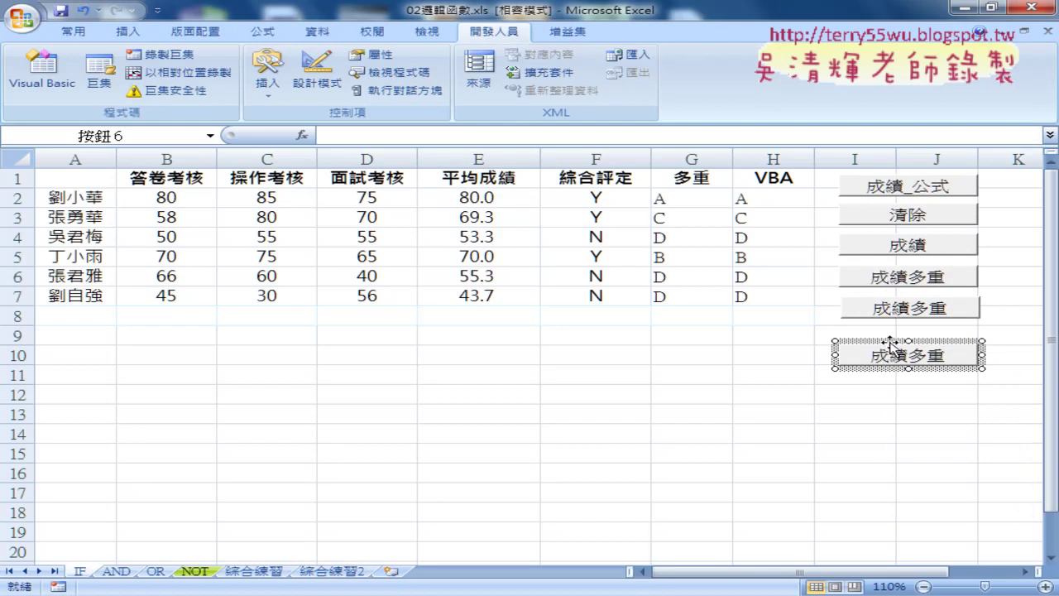
drag(888, 347, 891, 327)
right_click(906, 319)
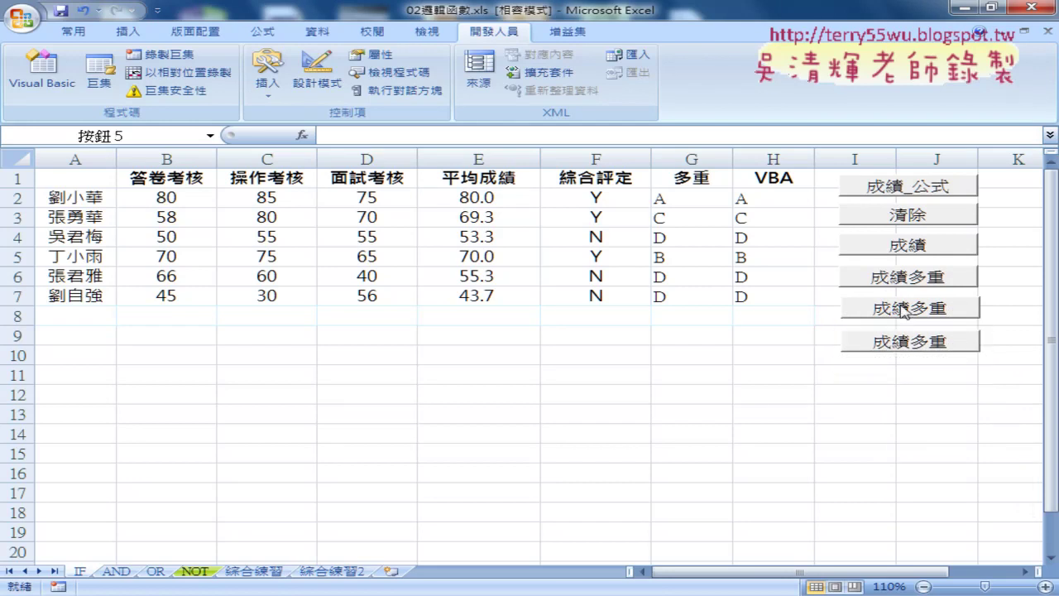
key(Escape)
click(890, 396)
right_click(906, 319)
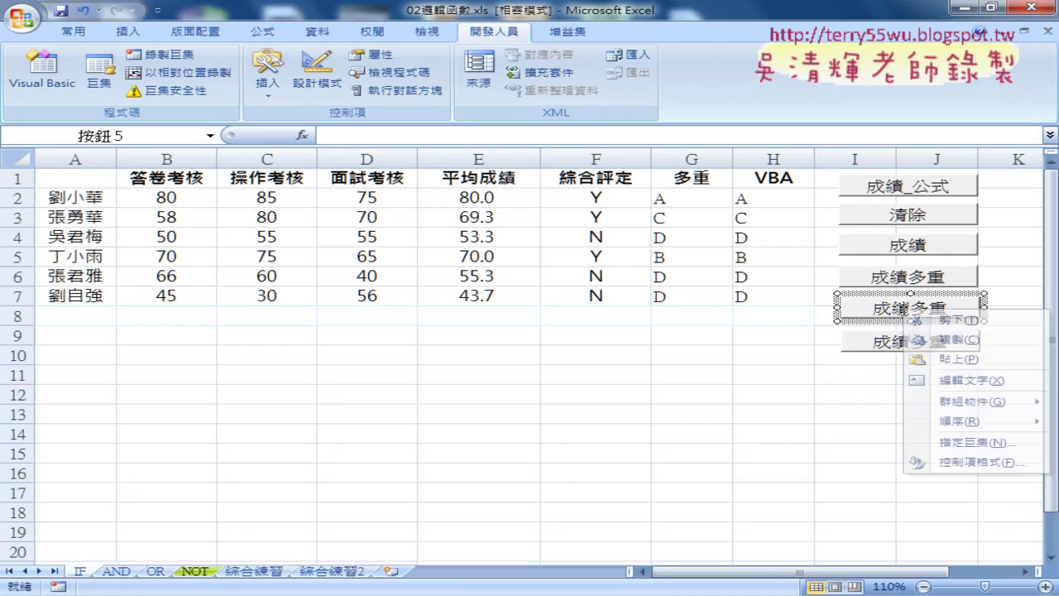
key(Escape)
- Assign 加框線_實線紅色 to the first copy and caption it 加框線_實線紅色
right_click(946, 296)
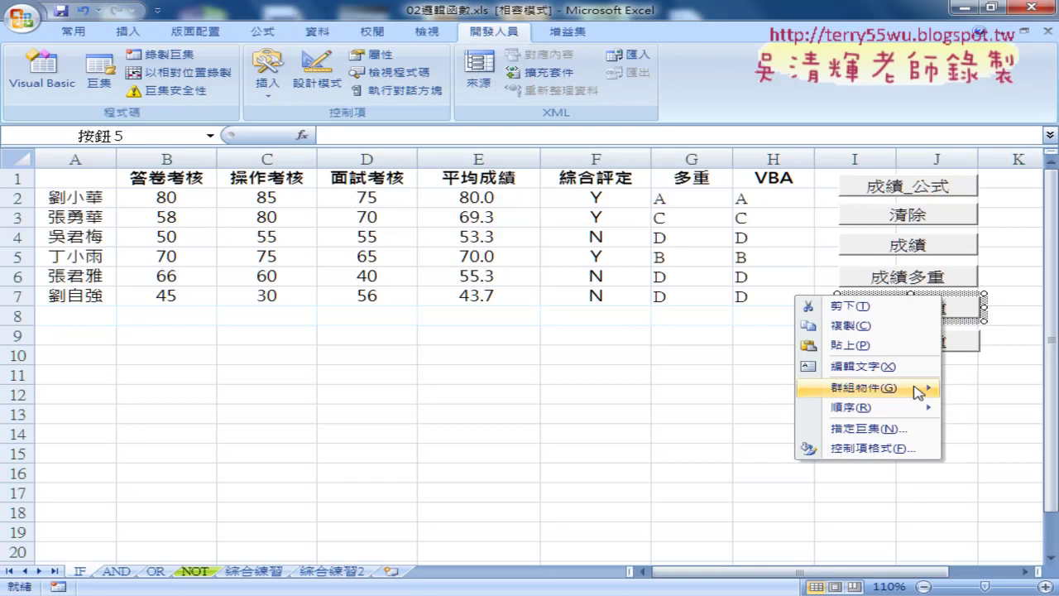
click(852, 429)
click(731, 339)
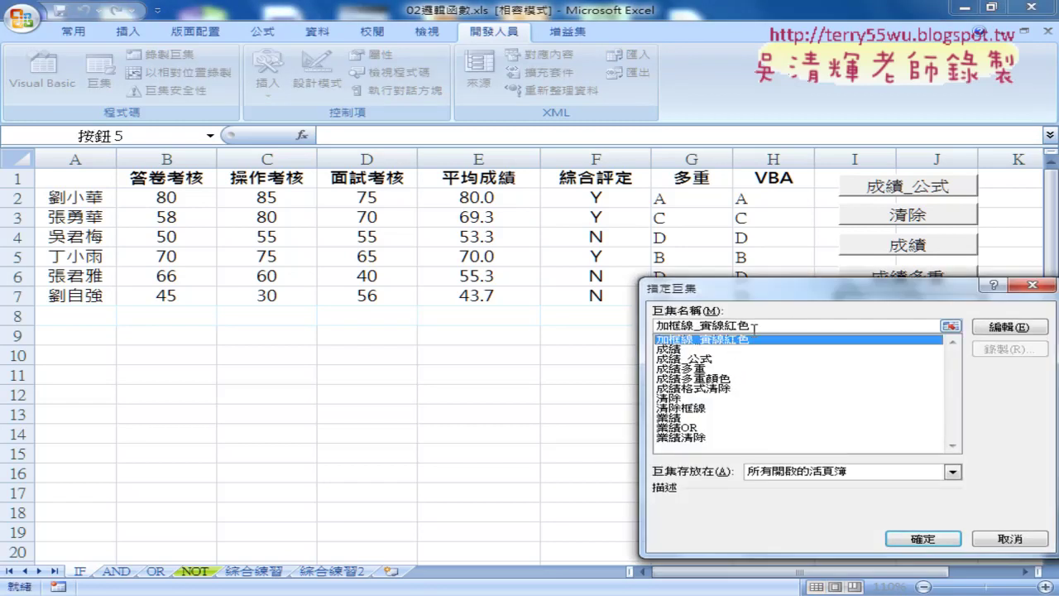
click(910, 536)
drag(870, 308, 1011, 308)
text(色)
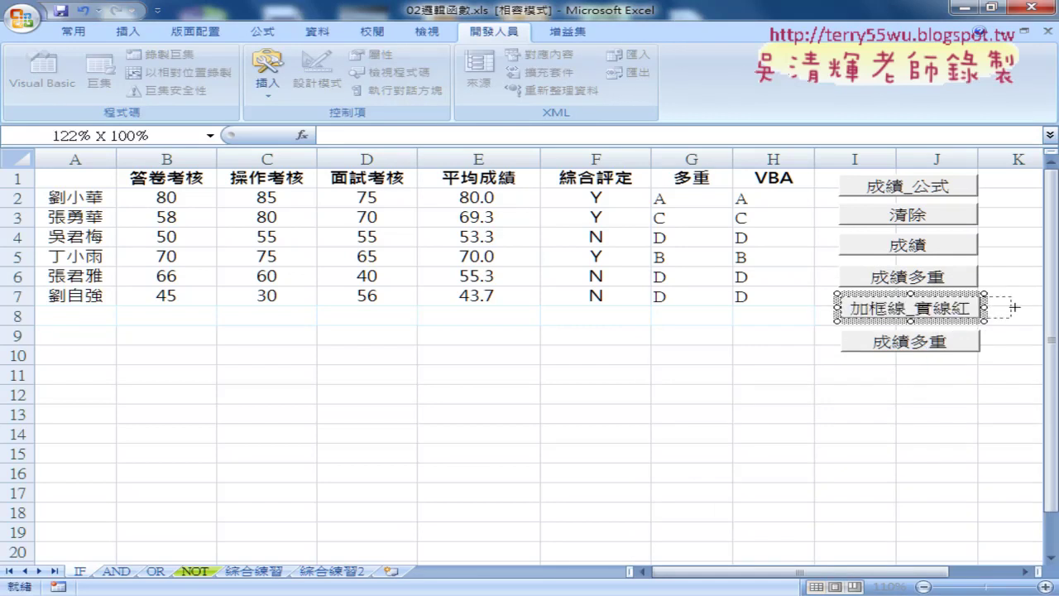
- Assign 清除框線 to the second copy, caption it 清除框線, then click the red-border button
right_click(896, 341)
key(Escape)
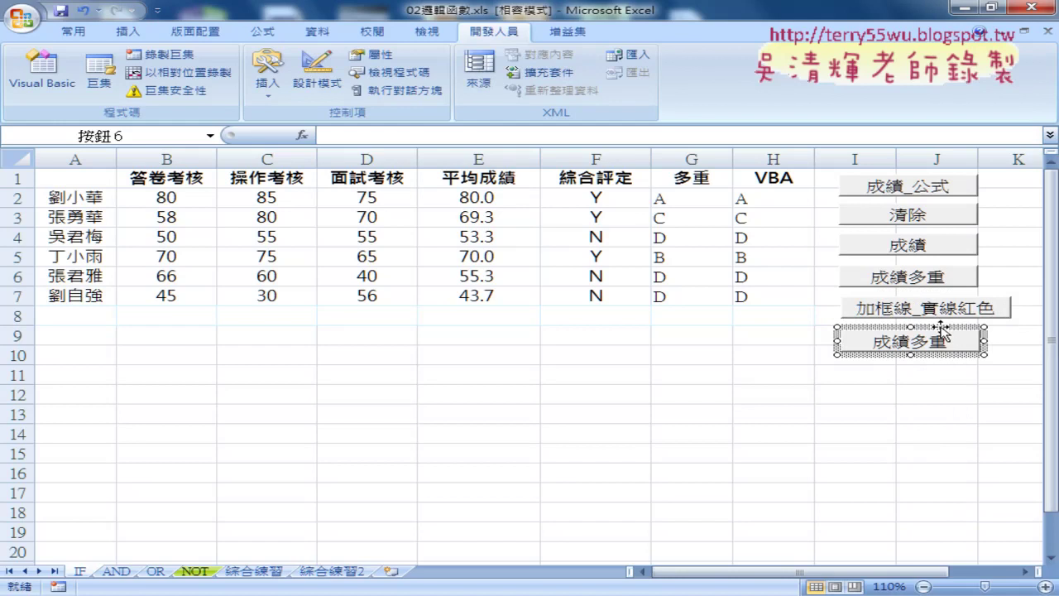
right_click(926, 335)
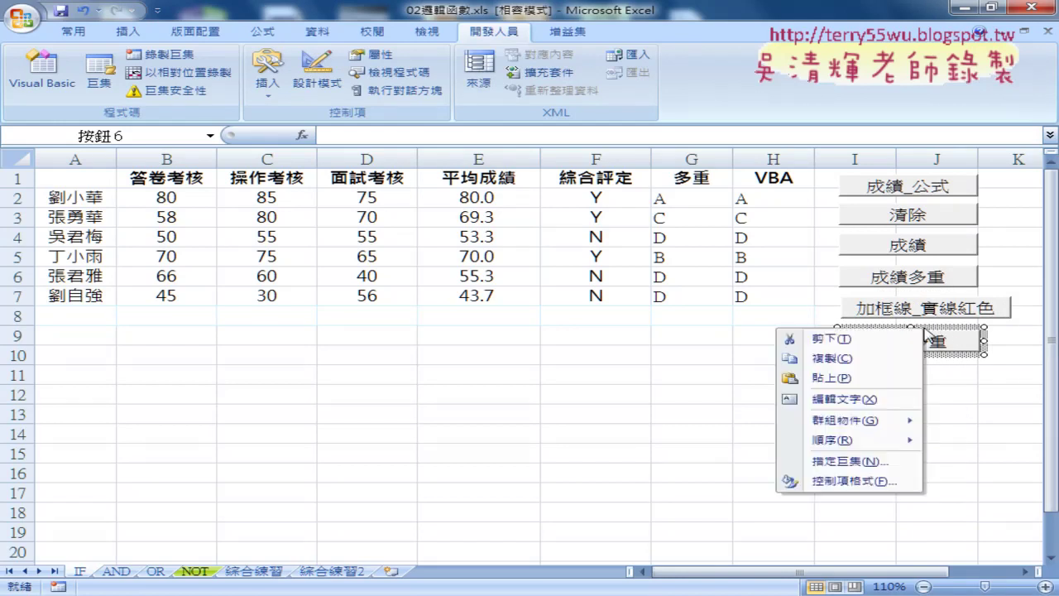
click(874, 469)
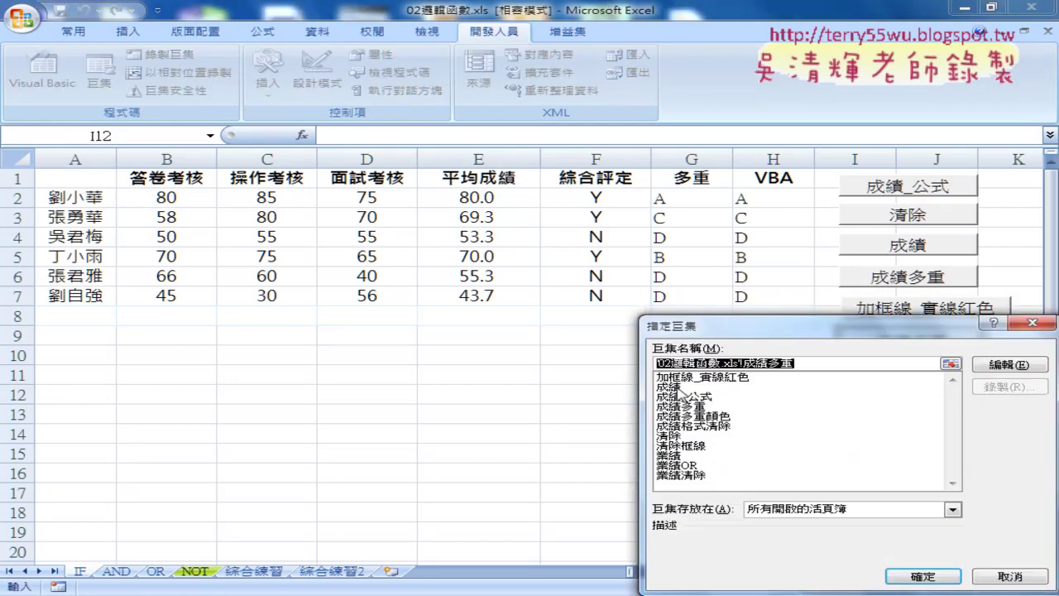
click(693, 446)
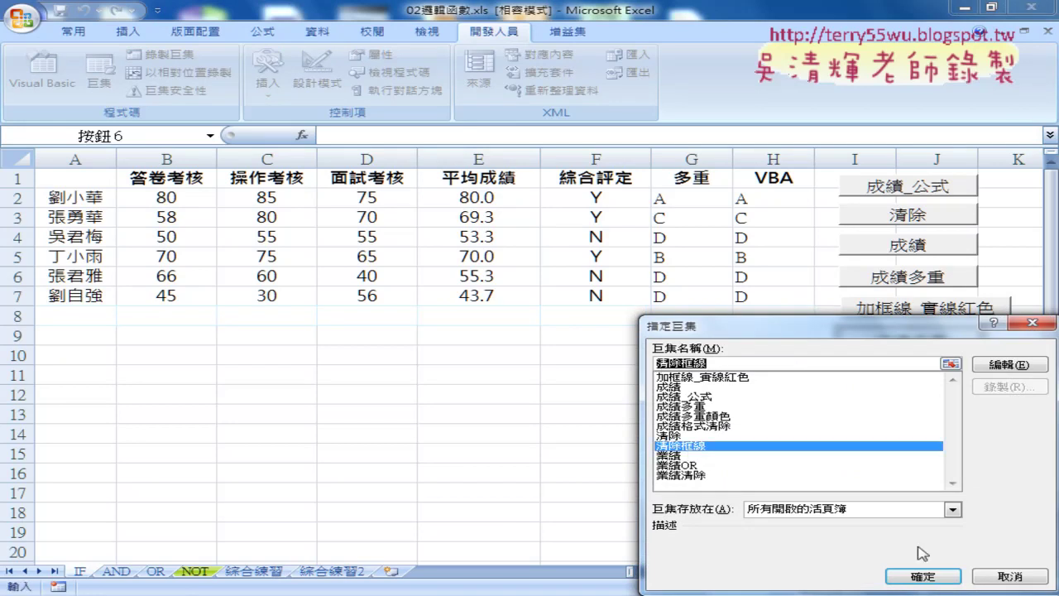
click(923, 576)
drag(870, 341, 993, 340)
text(清除框線)
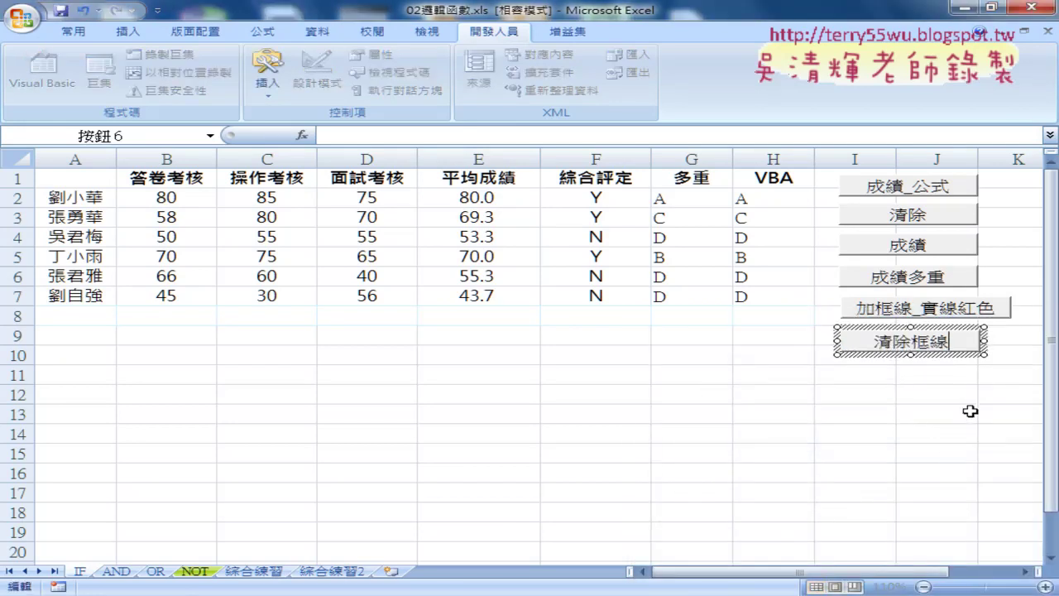
click(968, 411)
click(935, 312)
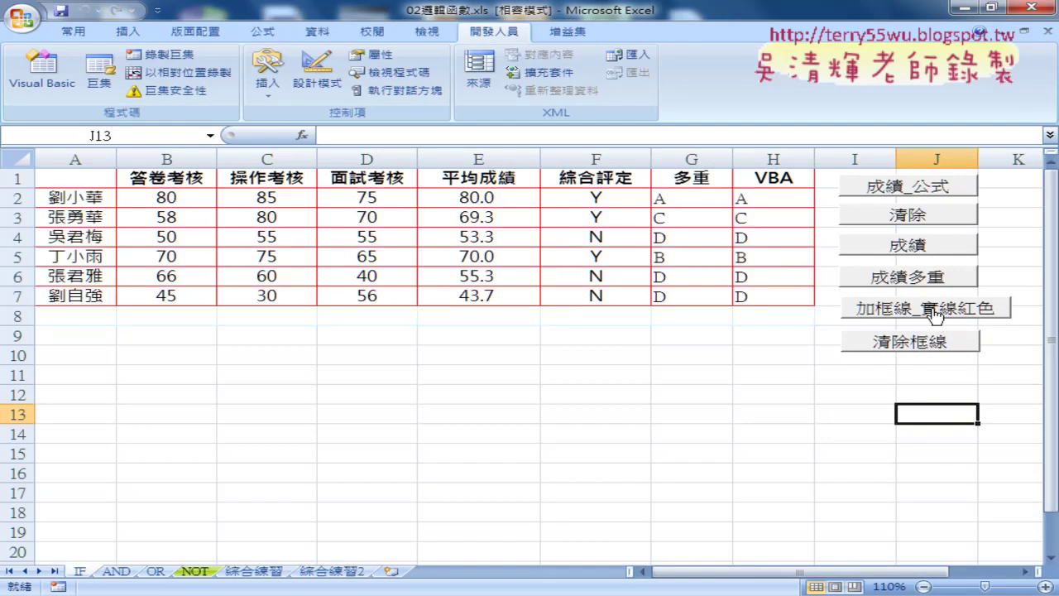
click(922, 347)
click(926, 315)
click(914, 343)
click(915, 314)
click(912, 344)
click(913, 316)
click(914, 316)
mouse_move(51, 192)
mouse_down()
mouse_move(166, 201)
mouse_move(438, 186)
mouse_move(687, 197)
mouse_move(722, 189)
mouse_up()
drag(51, 199, 288, 196)
drag(111, 177, 117, 232)
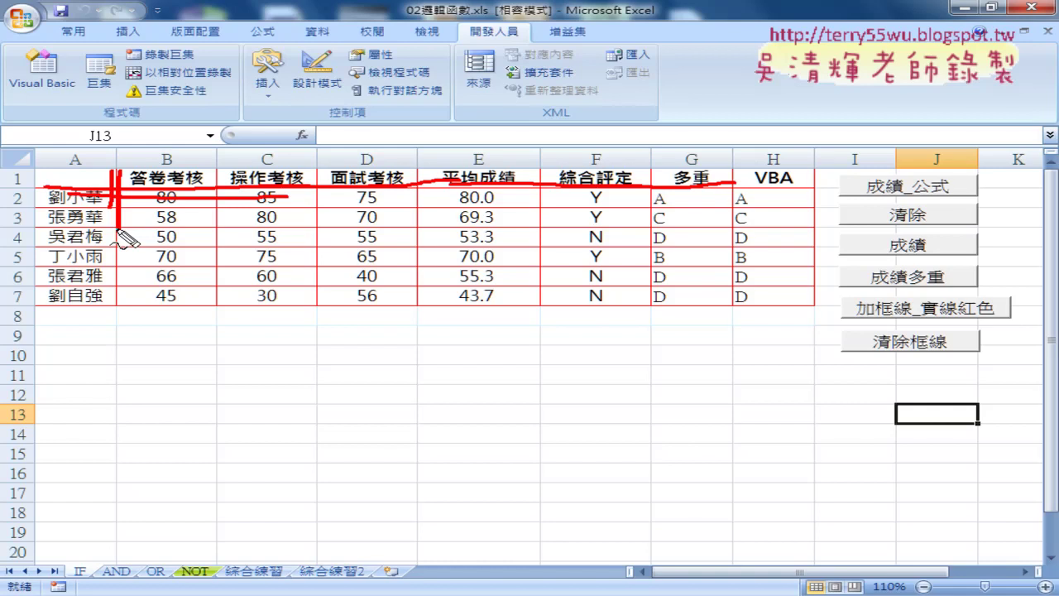